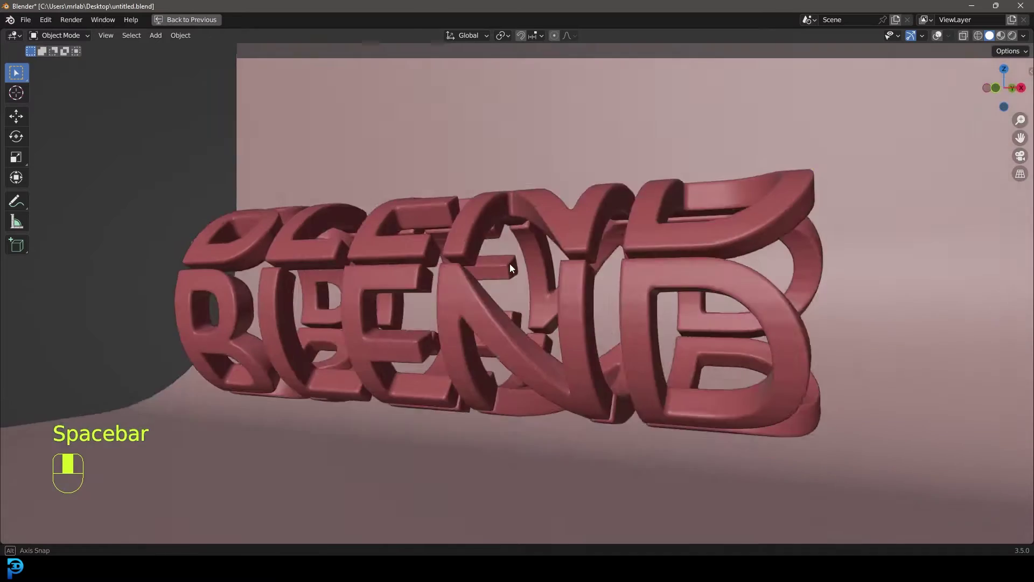
Step: Change the wrapped text to read CATS and orbit to inspect it
{"action": "key", "text": "Tab"}
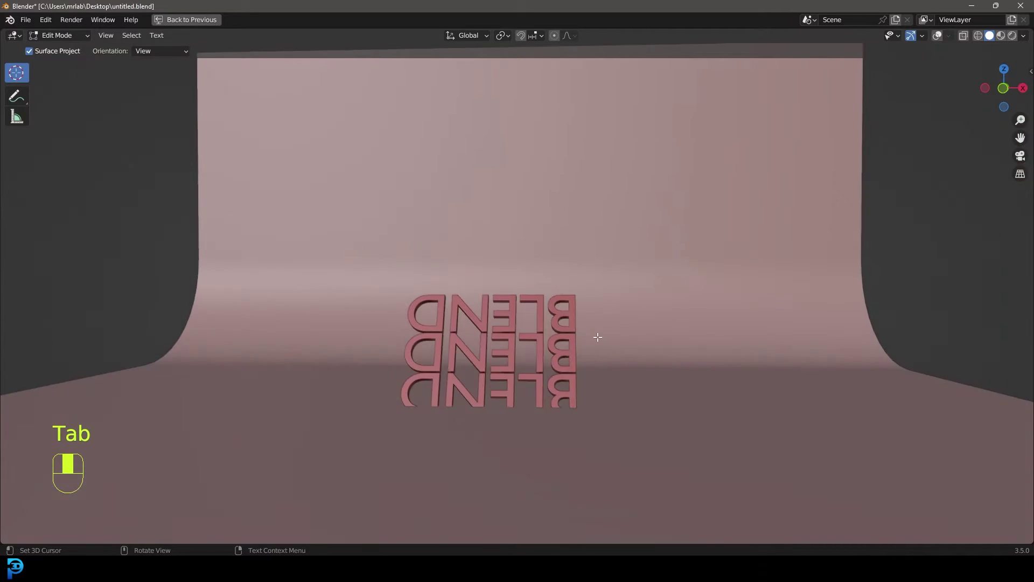
{"action": "key", "text": "BackSpace"}
{"action": "key", "text": "BackSpace"}
{"action": "key", "text": "BackSpace"}
{"action": "key", "text": "BackSpace"}
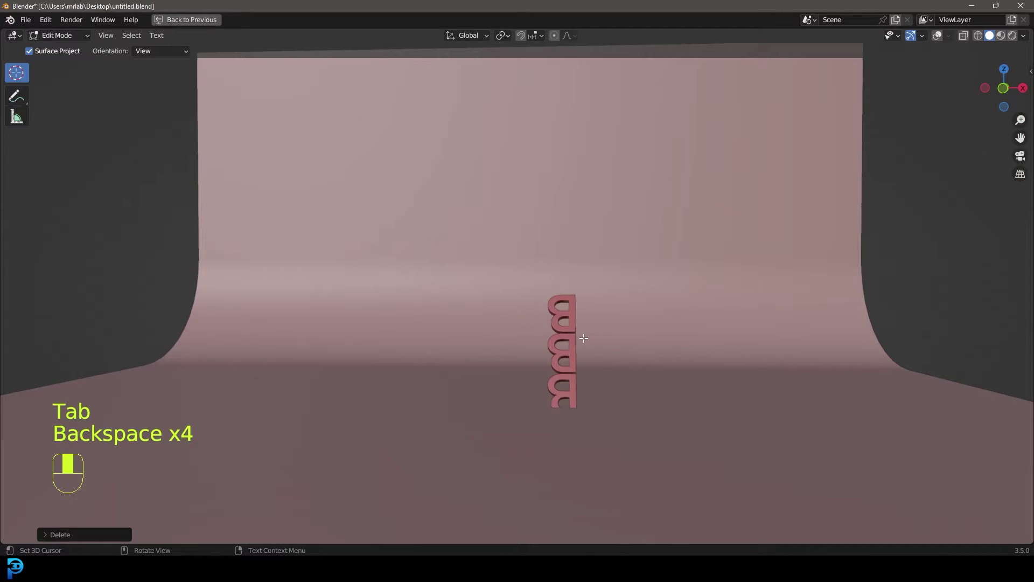
{"action": "key", "text": "BackSpace"}
{"action": "type", "text": "CATS"}
{"action": "key", "text": "Tab"}
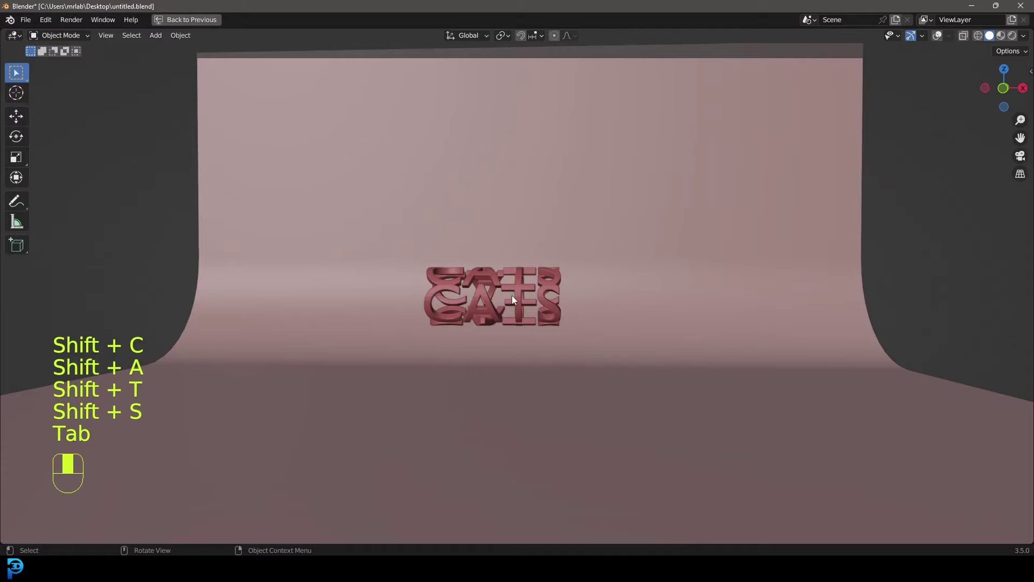
{"action": "middle_click_drag", "start_coordinate": [511, 296], "coordinate": [546, 280]}
Step: Edit the wrapped text back so it reads BLEND
{"action": "key", "text": "Tab"}
{"action": "key", "text": "BackSpace"}
{"action": "key", "text": "BackSpace"}
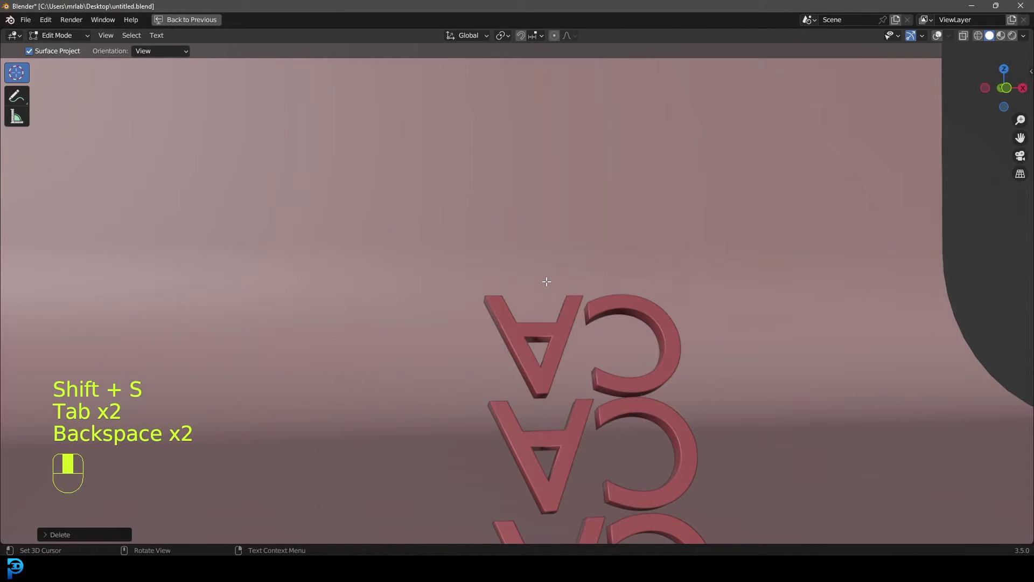
{"action": "key", "text": "BackSpace"}
{"action": "key", "text": "BackSpace"}
{"action": "type", "text": "BLENDER"}
{"action": "key", "text": "shift+BackSpace"}
{"action": "key", "text": "shift+BackSpace"}
{"action": "key", "text": "Tab"}
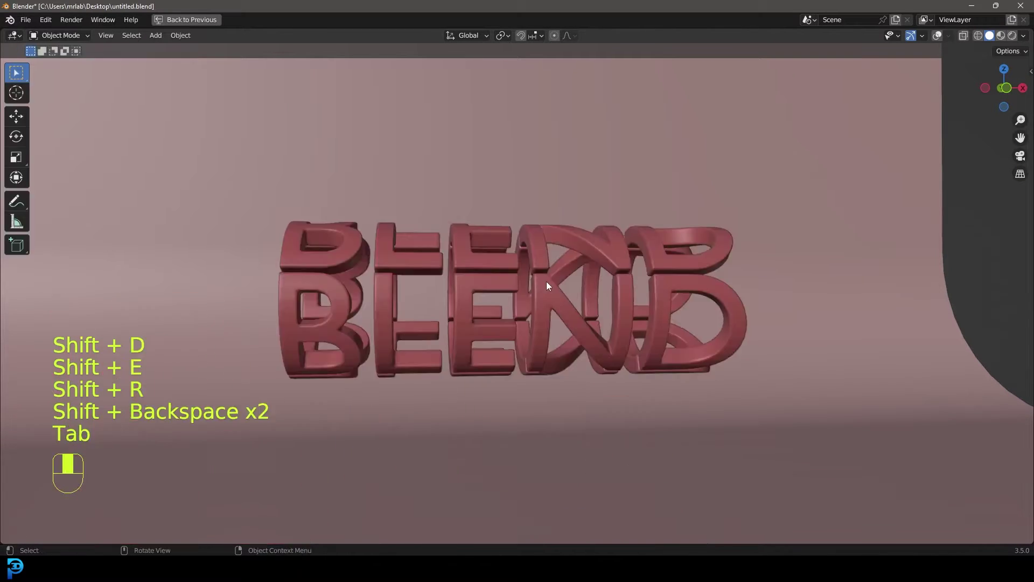
Step: Look at the BLEND text through the scene camera
{"action": "scroll", "coordinate": [547, 281], "scroll_direction": "down", "scroll_amount": 5}
{"action": "middle_click_drag", "start_coordinate": [518, 312], "coordinate": [374, 286]}
{"action": "scroll", "coordinate": [519, 283], "scroll_direction": "up", "scroll_amount": 3}
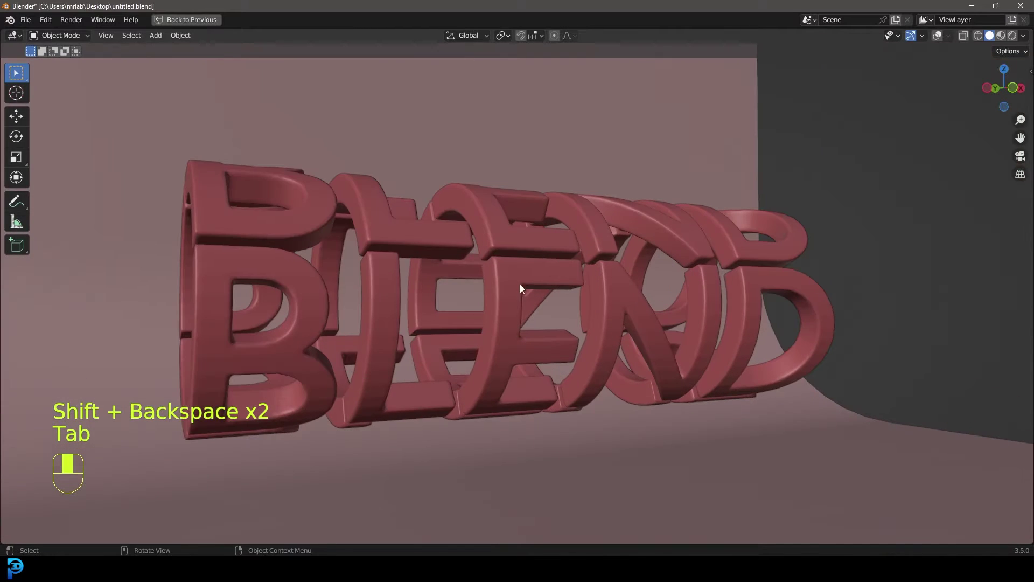
{"action": "middle_click_drag", "start_coordinate": [312, 380], "coordinate": [366, 265]}
{"action": "key", "text": "KP_0"}
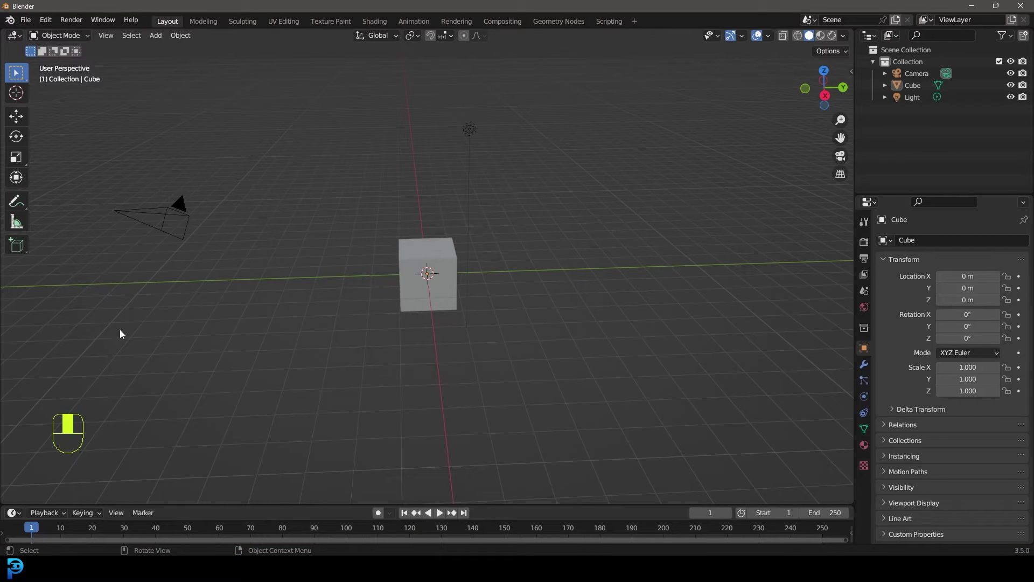
Step: Delete the default cube, camera and light together
{"action": "left_click_drag", "start_coordinate": [110, 388], "coordinate": [568, 92]}
{"action": "middle_click_drag", "start_coordinate": [470, 131], "coordinate": [481, 160], "text": "shift"}
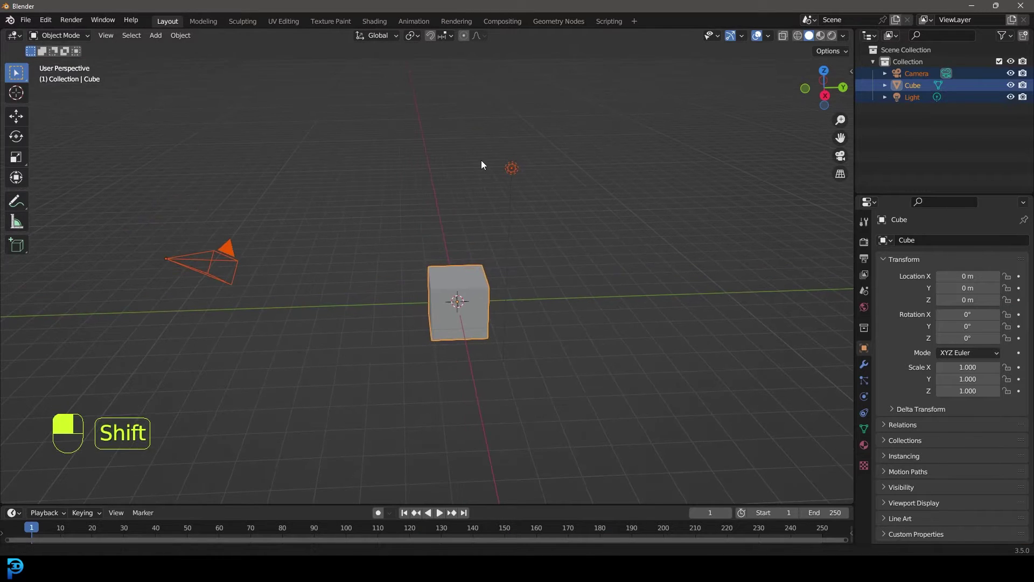
{"action": "key", "text": "Delete"}
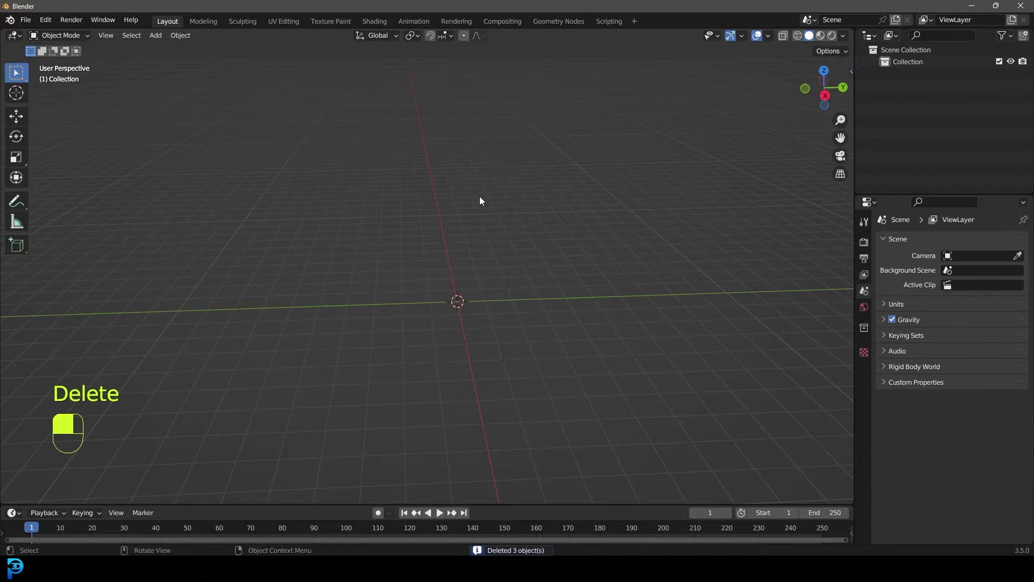
{"action": "middle_click_drag", "start_coordinate": [480, 201], "coordinate": [439, 238]}
Step: Add a Text object at the origin
{"action": "key", "text": "shift+a"}
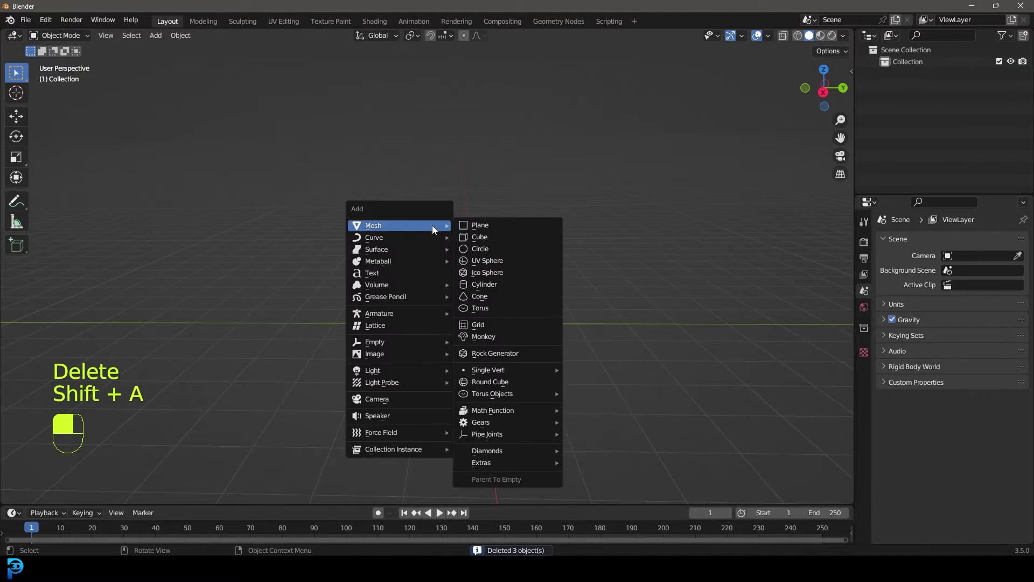
{"action": "left_click", "coordinate": [399, 273]}
{"action": "scroll", "coordinate": [556, 318], "scroll_direction": "up", "scroll_amount": 5}
{"action": "scroll", "coordinate": [531, 335], "scroll_direction": "down", "scroll_amount": 5}
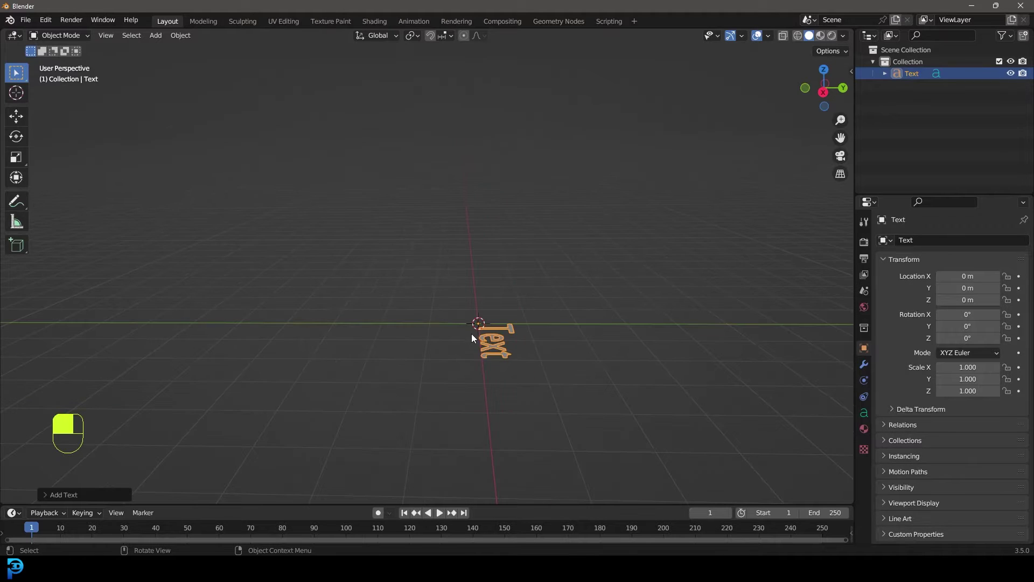
Step: Rotate the text 90° about X in front view so it stands upright
{"action": "key", "text": "KP_1"}
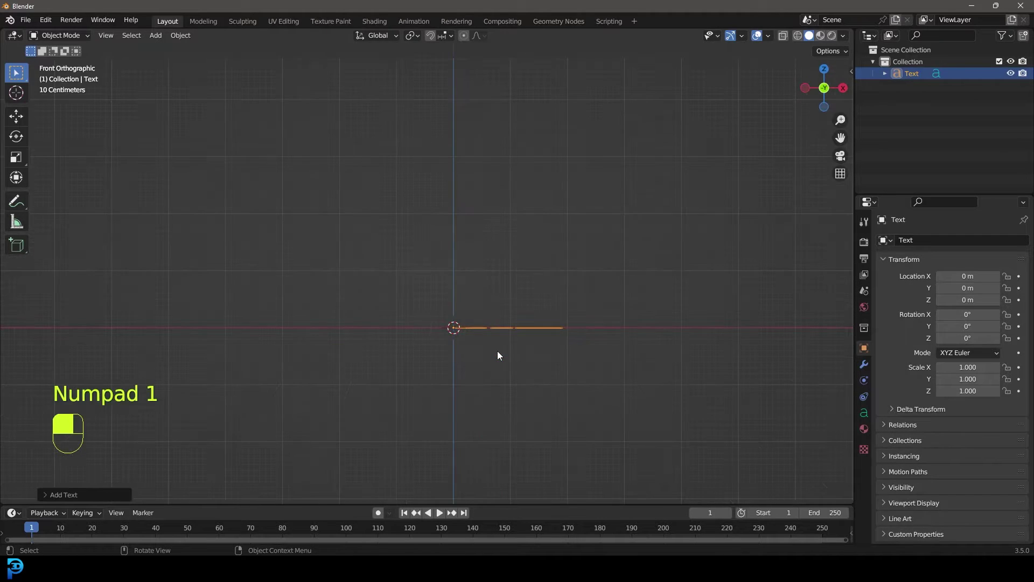
{"action": "type", "text": "rx90"}
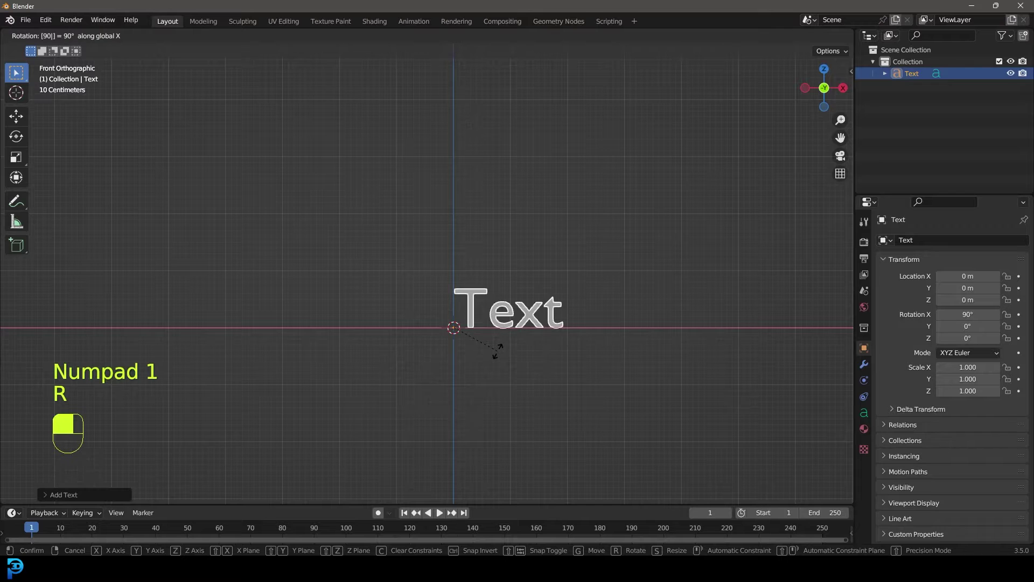
{"action": "left_click", "coordinate": [498, 350]}
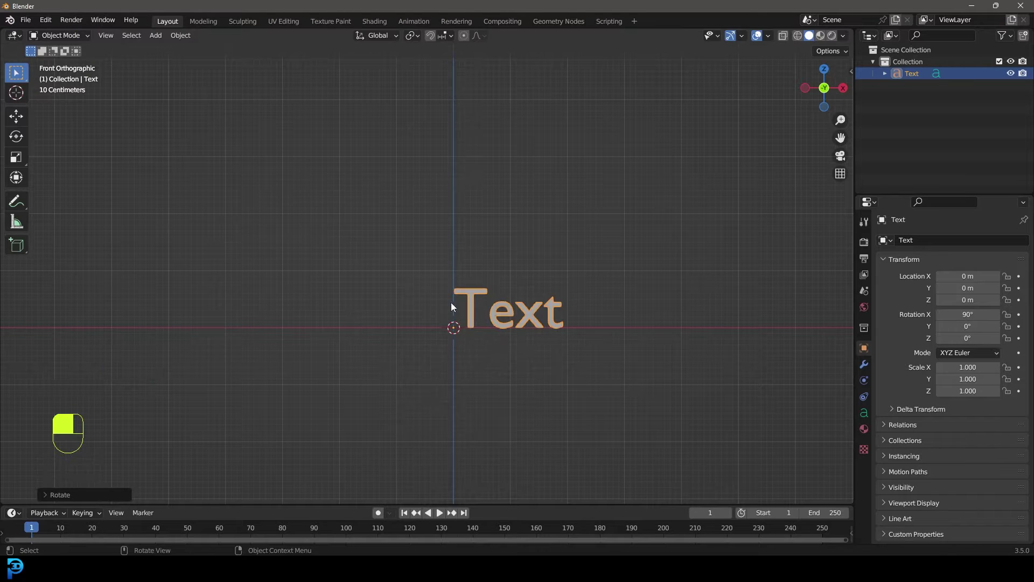
{"action": "middle_click_drag", "start_coordinate": [451, 302], "coordinate": [541, 342], "text": "shift"}
{"action": "scroll", "coordinate": [476, 342], "scroll_direction": "up", "scroll_amount": 5}
Step: Replace the default 'Text' letters with BLEND
{"action": "middle_click_drag", "start_coordinate": [430, 349], "coordinate": [388, 261], "text": "shift"}
{"action": "key", "text": "Tab"}
{"action": "scroll", "coordinate": [522, 325], "scroll_direction": "down", "scroll_amount": 5}
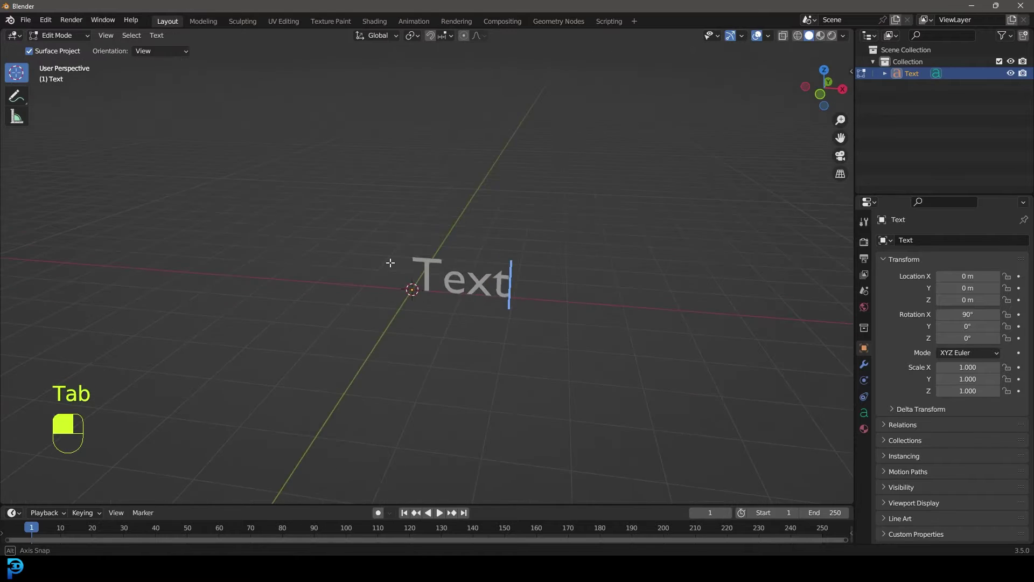
{"action": "scroll", "coordinate": [575, 301], "scroll_direction": "up", "scroll_amount": 4}
{"action": "key", "text": "BackSpace"}
{"action": "key", "text": "BackSpace"}
{"action": "key", "text": "BackSpace"}
{"action": "key", "text": "BackSpace"}
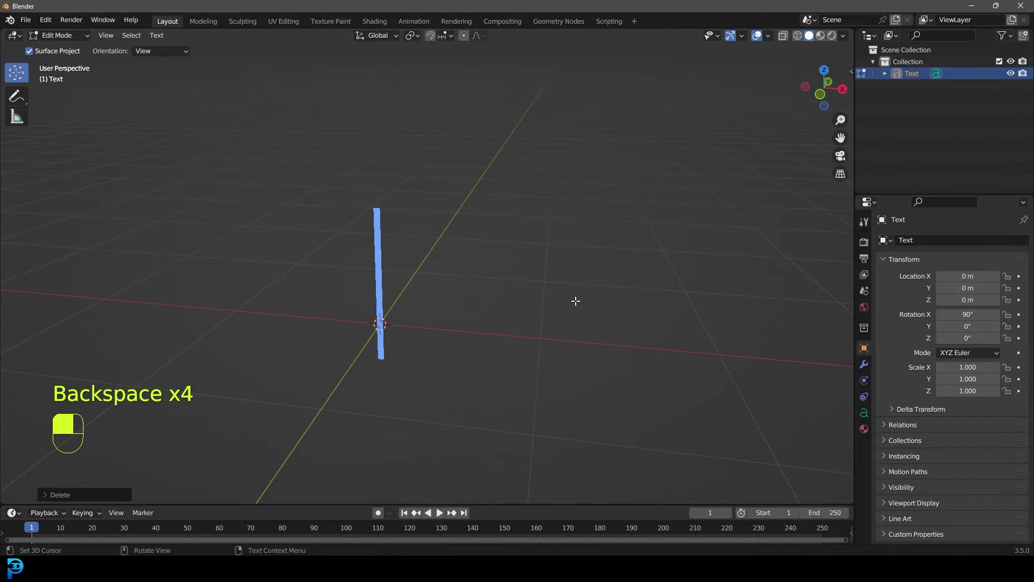
{"action": "type", "text": "B"}
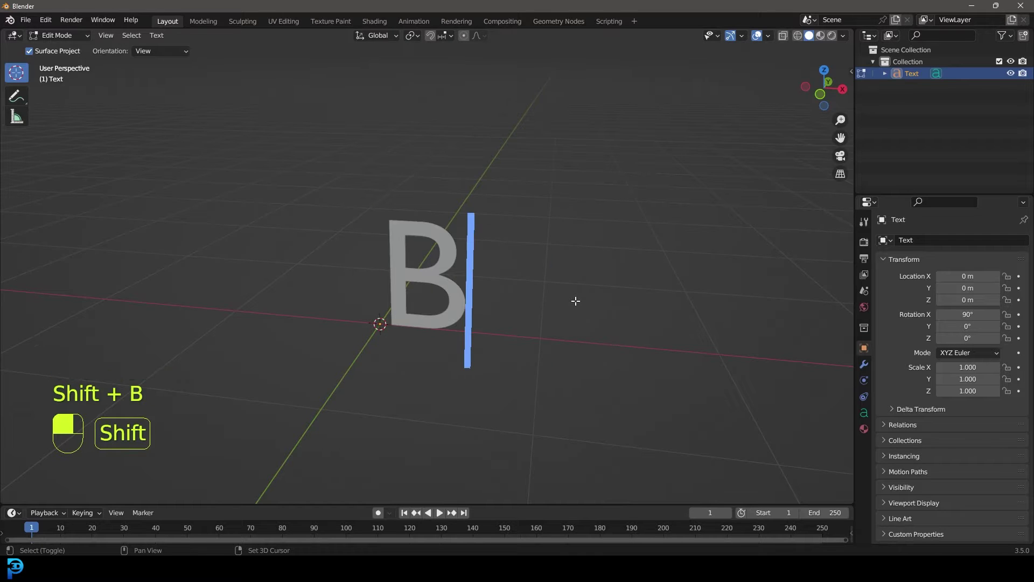
{"action": "type", "text": "LEND"}
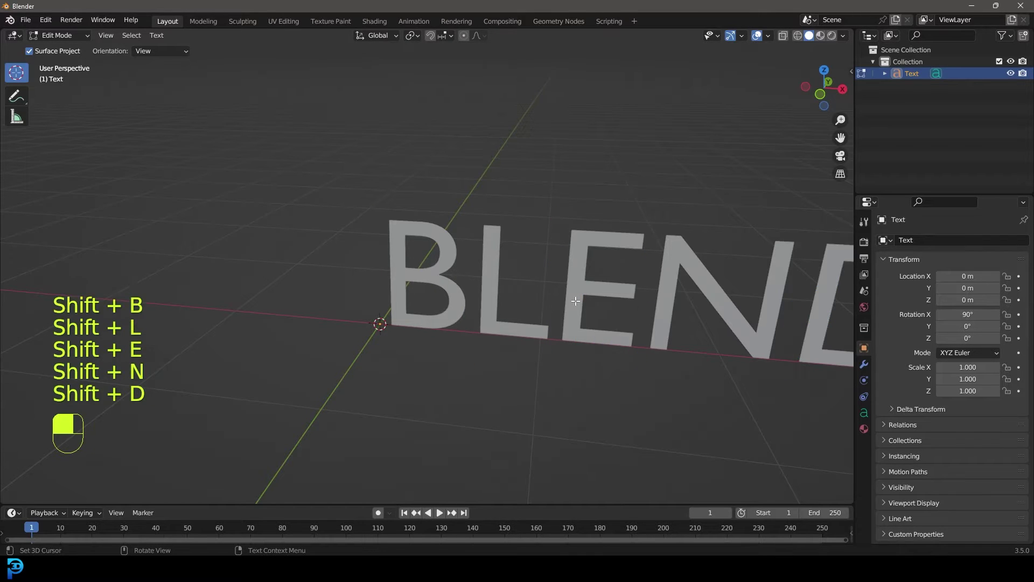
{"action": "scroll", "coordinate": [572, 304], "scroll_direction": "down", "scroll_amount": 2}
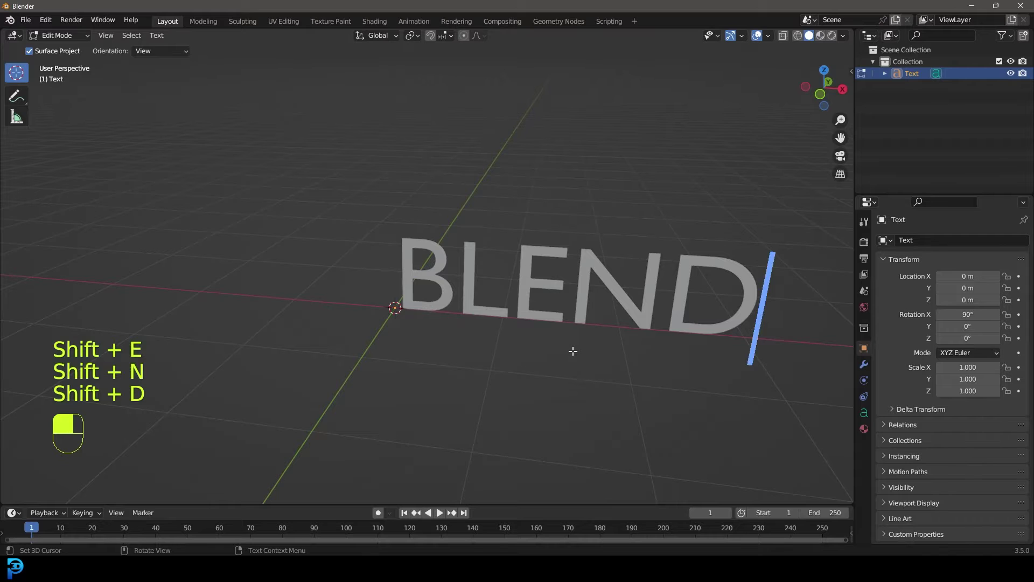
{"action": "key", "text": "Tab"}
Step: Move the BLEND text along X to -1.504 m, centring it on the origin
{"action": "key", "text": "KP_1"}
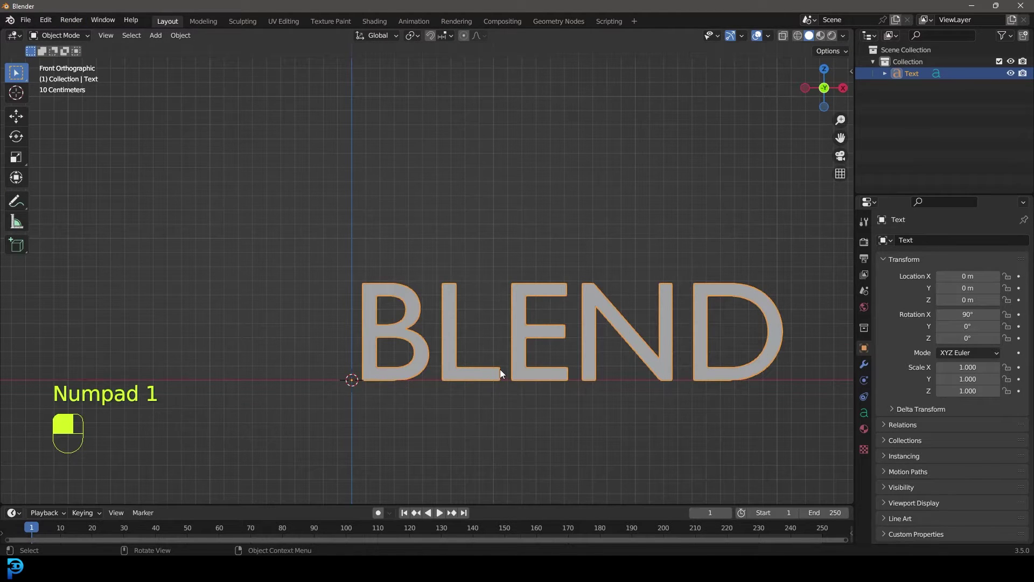
{"action": "key", "text": "g"}
{"action": "key", "text": "x"}
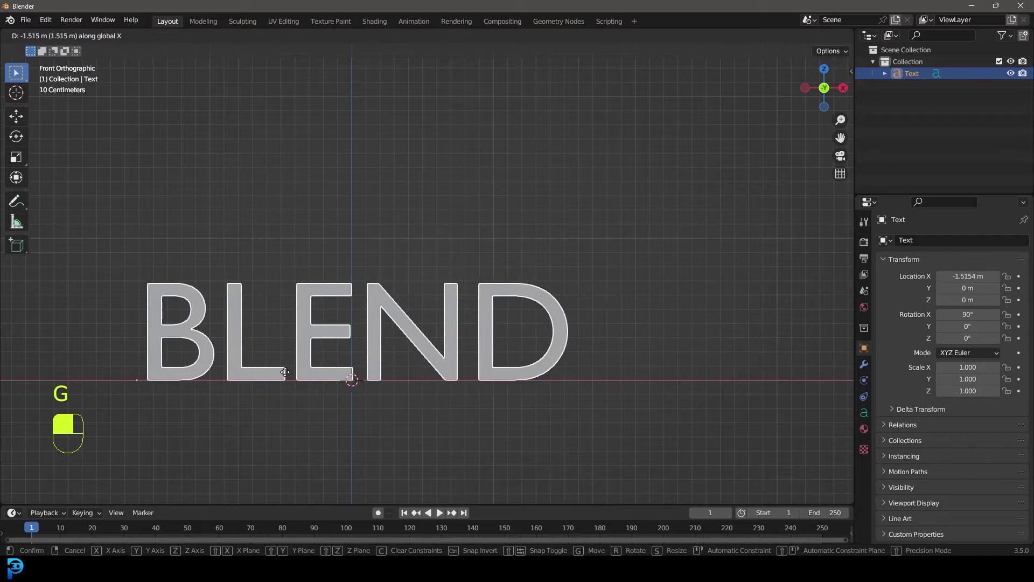
{"action": "left_click", "coordinate": [287, 372]}
{"action": "middle_click_drag", "start_coordinate": [287, 372], "coordinate": [593, 334]}
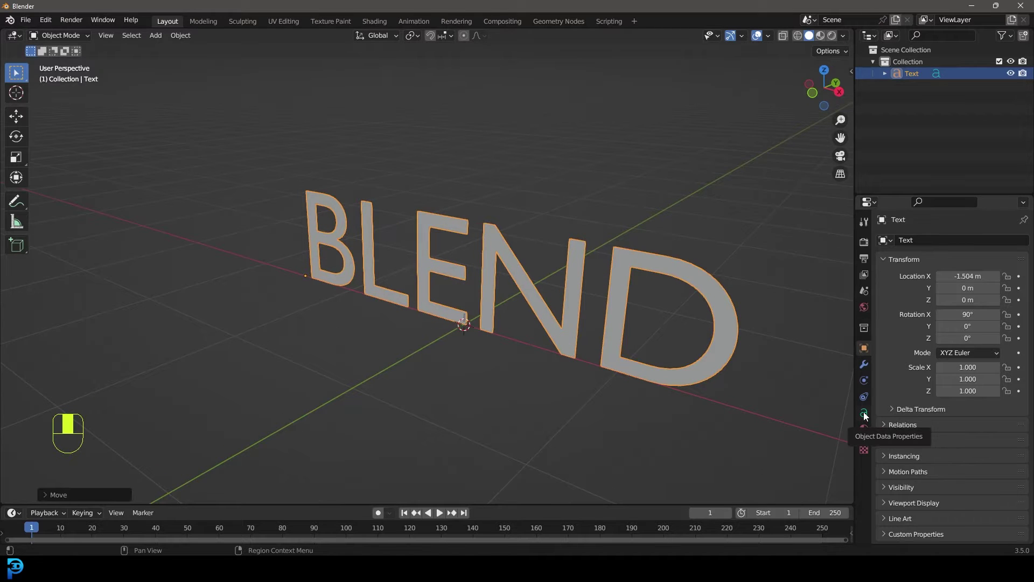
Step: Give the text a 0.054 m extrusion and a 0.008 m bevel
{"action": "left_click", "coordinate": [864, 414]}
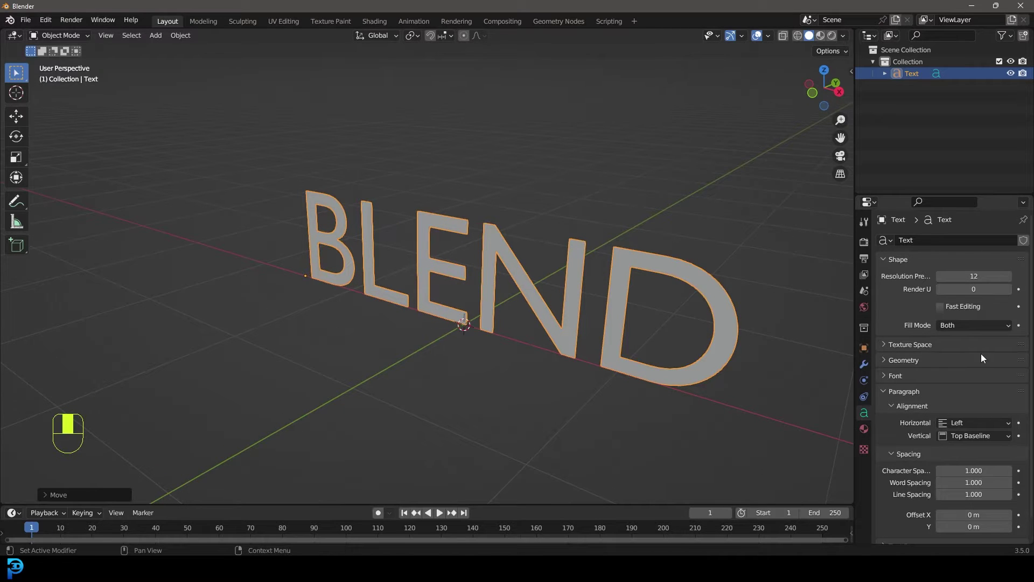
{"action": "left_click", "coordinate": [887, 360]}
{"action": "scroll", "coordinate": [902, 364], "scroll_direction": "down", "scroll_amount": 2}
{"action": "left_click_drag", "start_coordinate": [974, 347], "coordinate": [1013, 347]}
{"action": "middle_click_drag", "start_coordinate": [711, 304], "coordinate": [538, 291]}
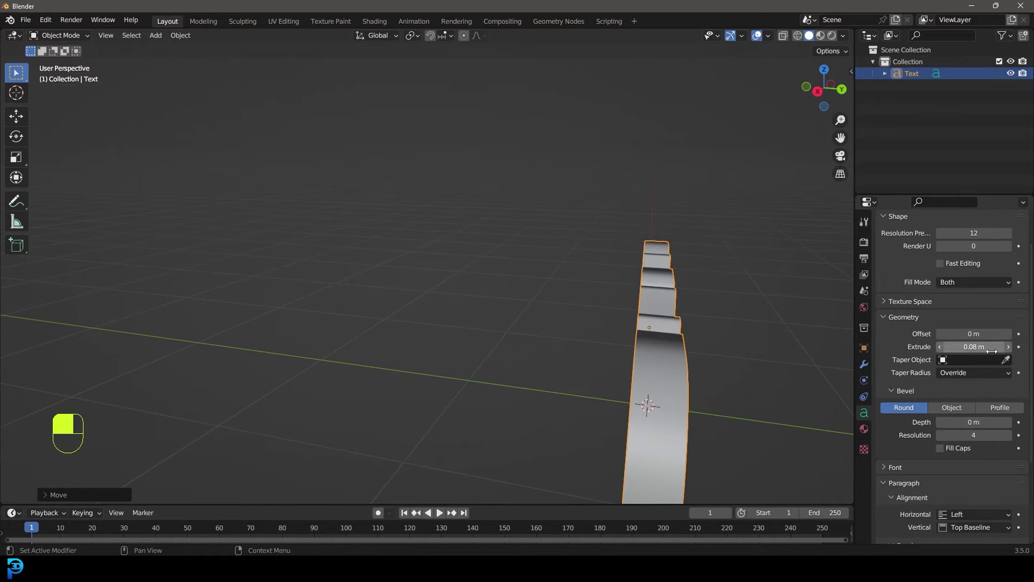
{"action": "left_click_drag", "start_coordinate": [974, 347], "coordinate": [952, 347], "text": "shift"}
{"action": "middle_click_drag", "start_coordinate": [485, 339], "coordinate": [655, 325]}
{"action": "scroll", "coordinate": [655, 325], "scroll_direction": "up", "scroll_amount": 3}
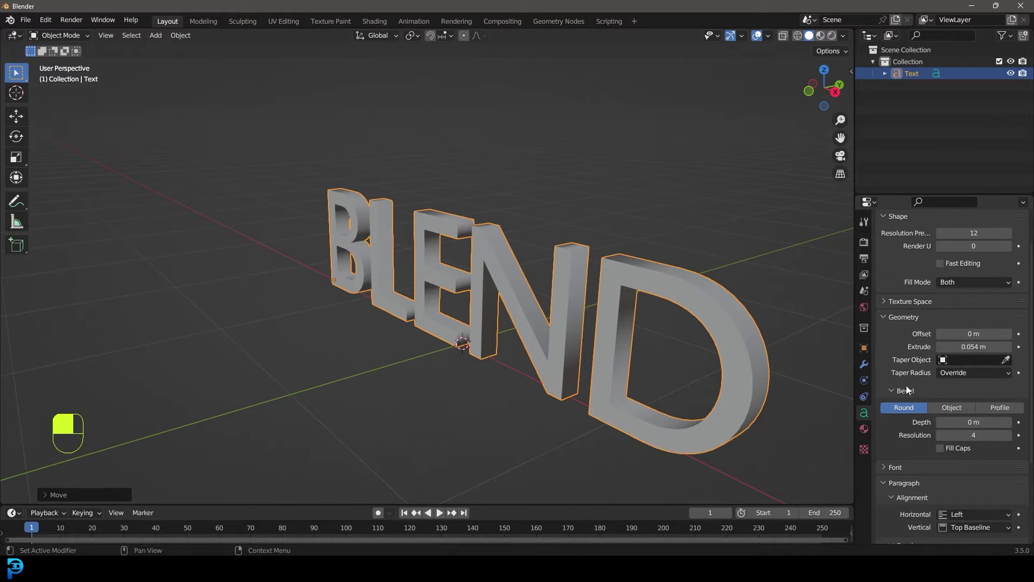
{"action": "mouse_move", "coordinate": [974, 422]}
{"action": "left_mouse_down", "text": "shift"}
{"action": "mouse_move", "coordinate": [982, 421]}
{"action": "mouse_move", "coordinate": [973, 421]}
{"action": "left_mouse_up", "text": "shift"}
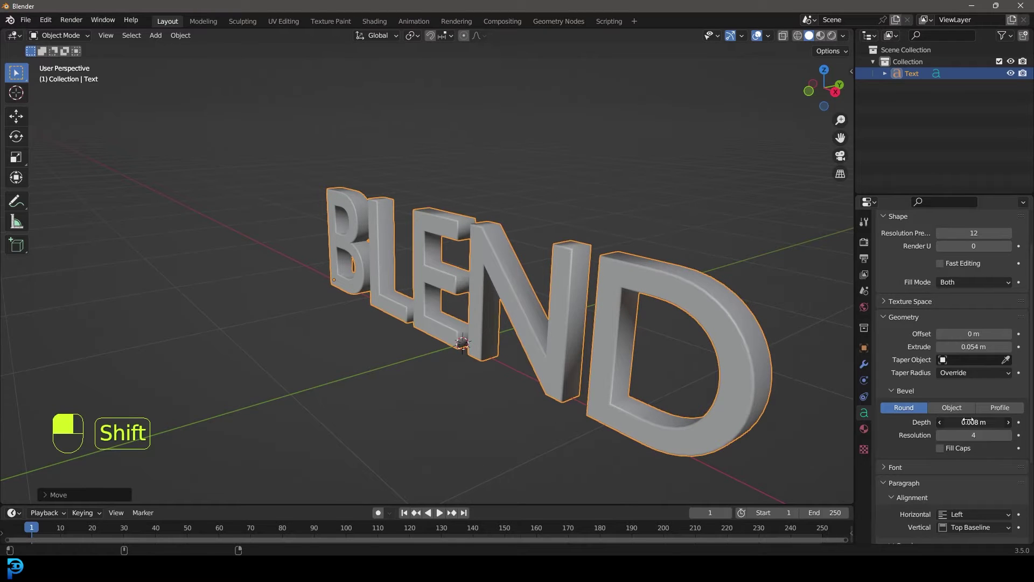
{"action": "mouse_move", "coordinate": [593, 344]}
{"action": "middle_mouse_down"}
{"action": "mouse_move", "coordinate": [551, 328]}
{"action": "mouse_move", "coordinate": [659, 297]}
{"action": "mouse_move", "coordinate": [453, 323]}
{"action": "mouse_move", "coordinate": [565, 269]}
{"action": "middle_mouse_up"}
Step: Switch to wireframe shading and set Resolution Preview to 40
{"action": "key", "text": "z"}
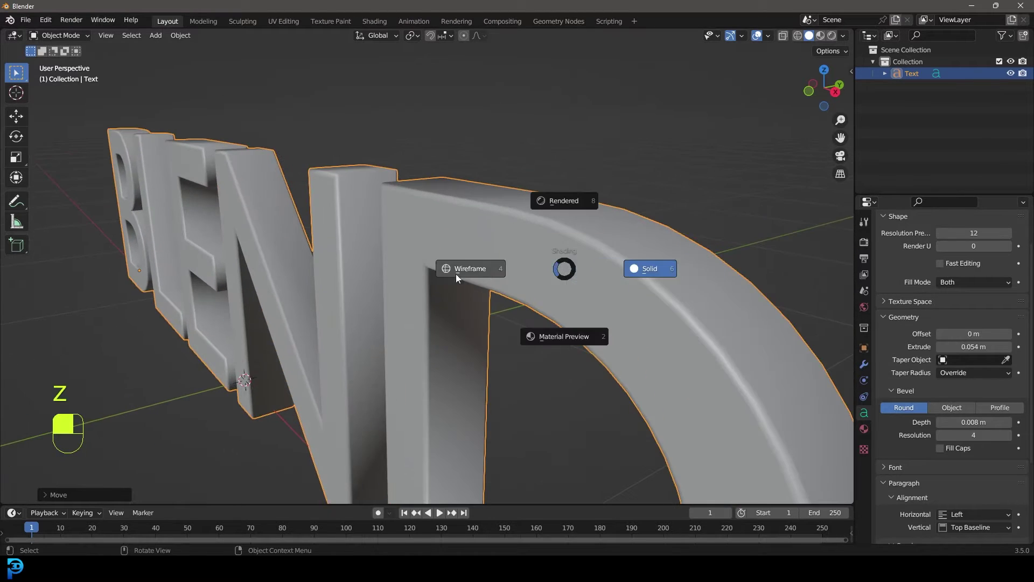
{"action": "left_click", "coordinate": [456, 274]}
{"action": "scroll", "coordinate": [928, 264], "scroll_direction": "up", "scroll_amount": 2}
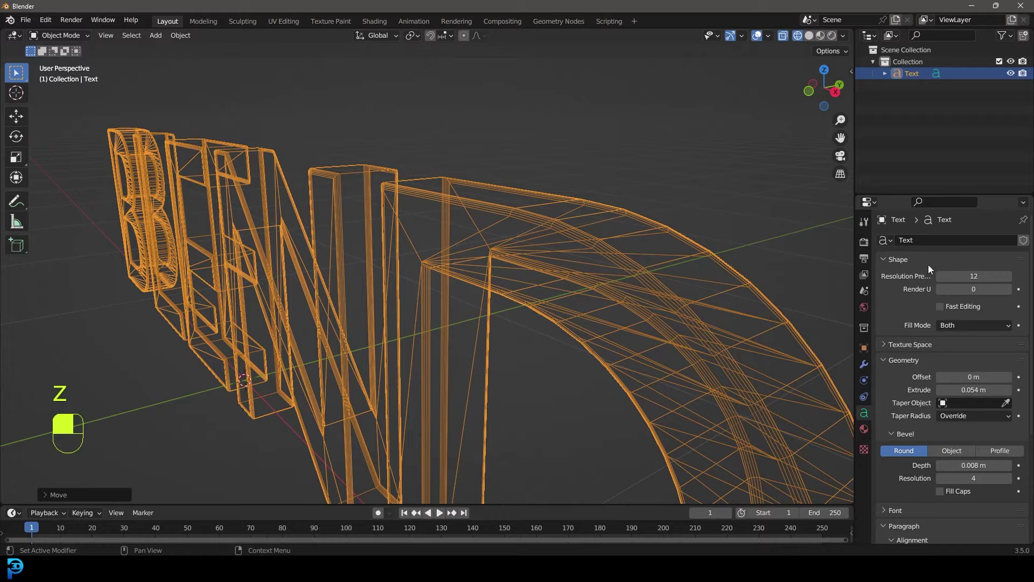
{"action": "left_click", "coordinate": [989, 279]}
{"action": "type", "text": "40"}
{"action": "key", "text": "Return"}
Step: Return the viewport to Solid shading and view the text from the right
{"action": "key", "text": "z"}
{"action": "left_click", "coordinate": [669, 248]}
{"action": "middle_click_drag", "start_coordinate": [669, 247], "coordinate": [308, 276]}
{"action": "middle_click_drag", "start_coordinate": [496, 289], "coordinate": [406, 263]}
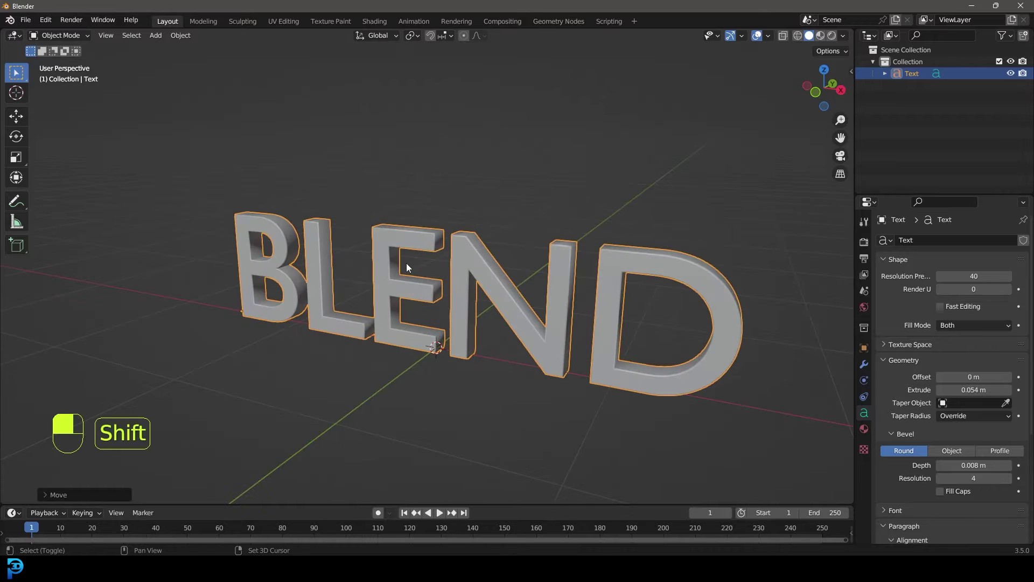
Step: Add a Bezier circle to the scene
{"action": "key", "text": "shift+a"}
{"action": "mouse_move", "coordinate": [379, 218]}
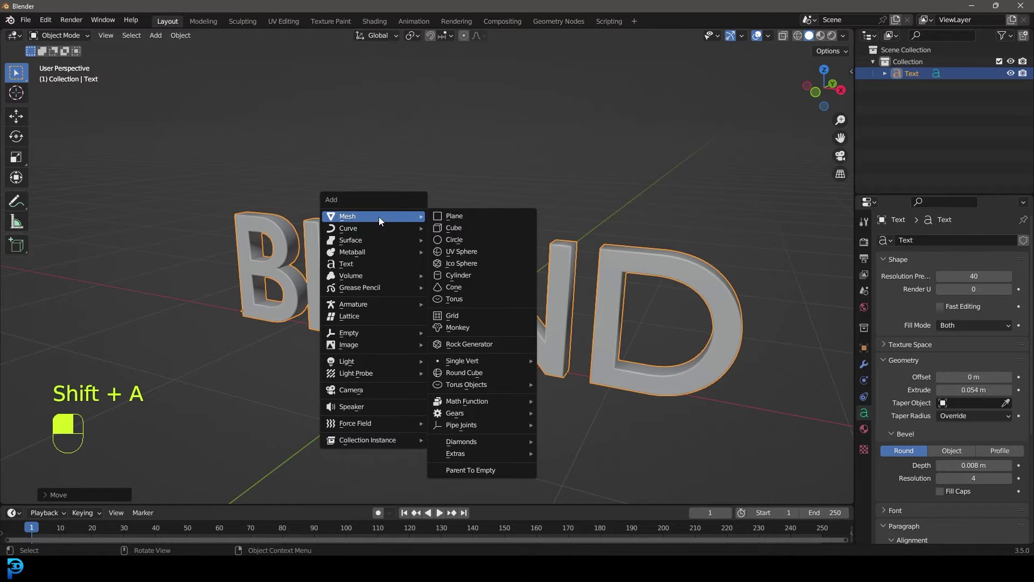
{"action": "left_click", "coordinate": [458, 237]}
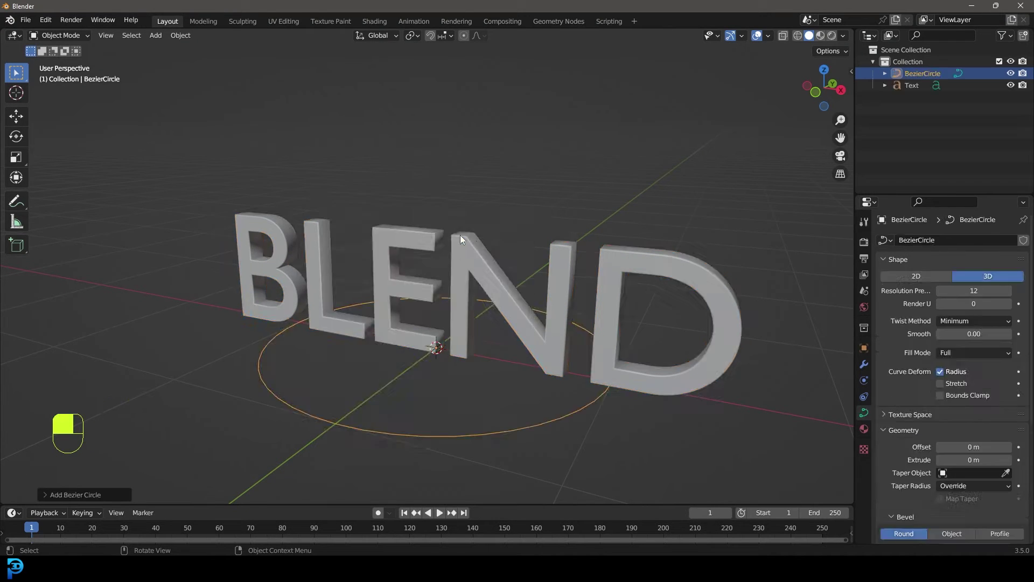
{"action": "middle_click_drag", "start_coordinate": [448, 296], "coordinate": [445, 329]}
Step: Rotate the circle's points 90° about Y, then reselect the BLEND text
{"action": "key", "text": "Tab"}
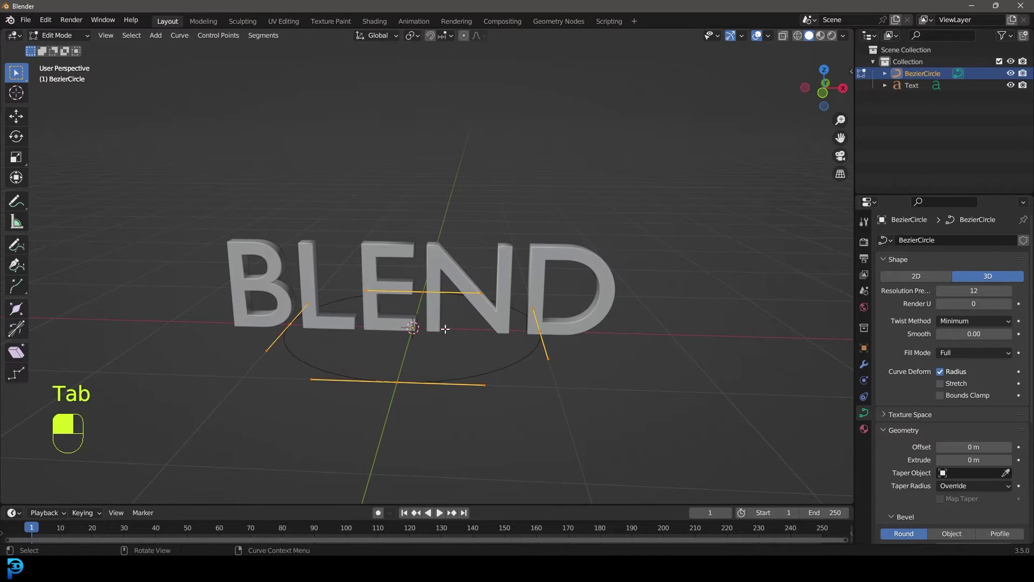
{"action": "key", "text": "r"}
{"action": "type", "text": "y"}
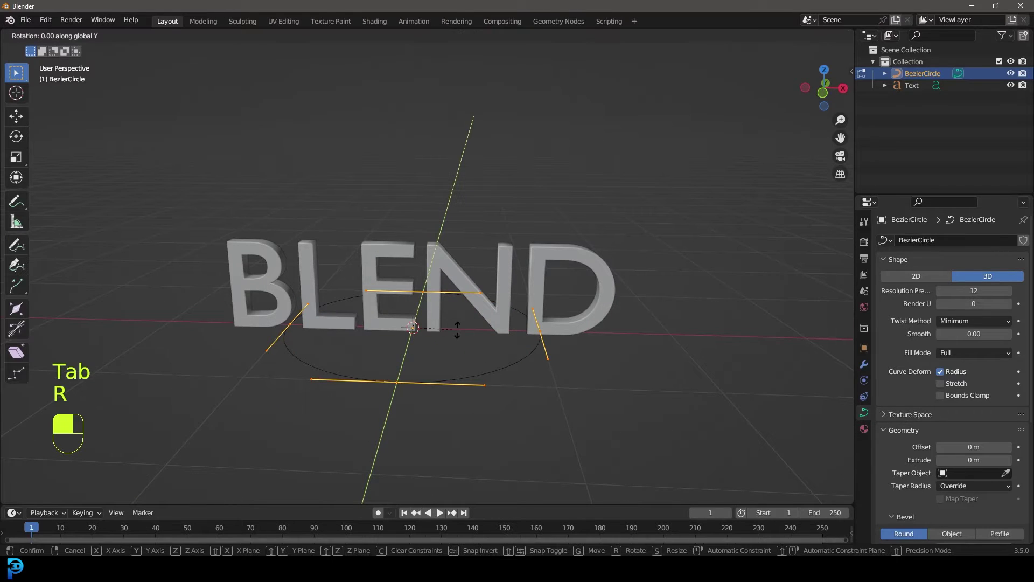
{"action": "type", "text": "90"}
{"action": "left_click", "coordinate": [457, 329]}
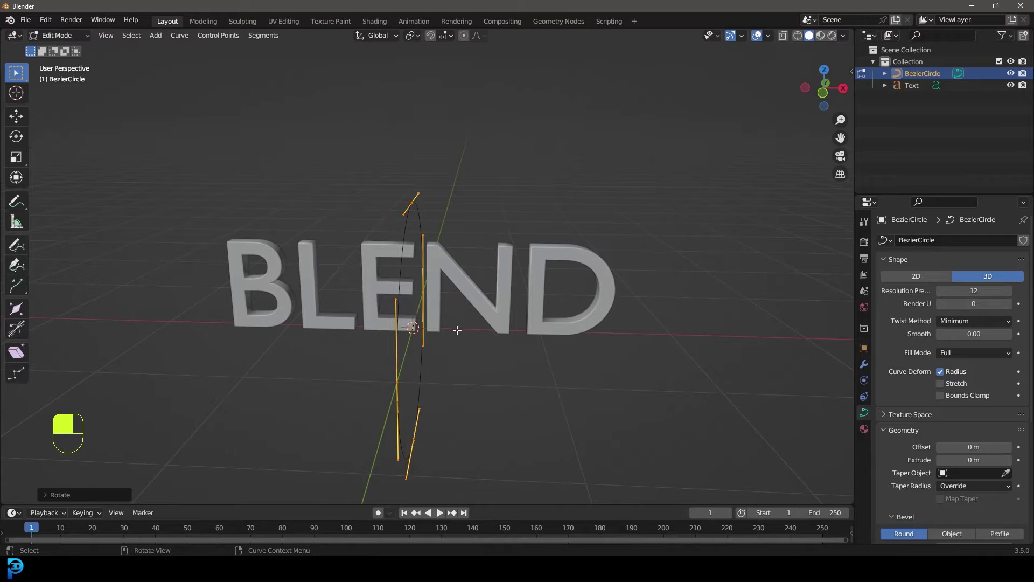
{"action": "key", "text": "Tab"}
{"action": "middle_click_drag", "start_coordinate": [496, 345], "coordinate": [481, 299]}
{"action": "left_click", "coordinate": [553, 277]}
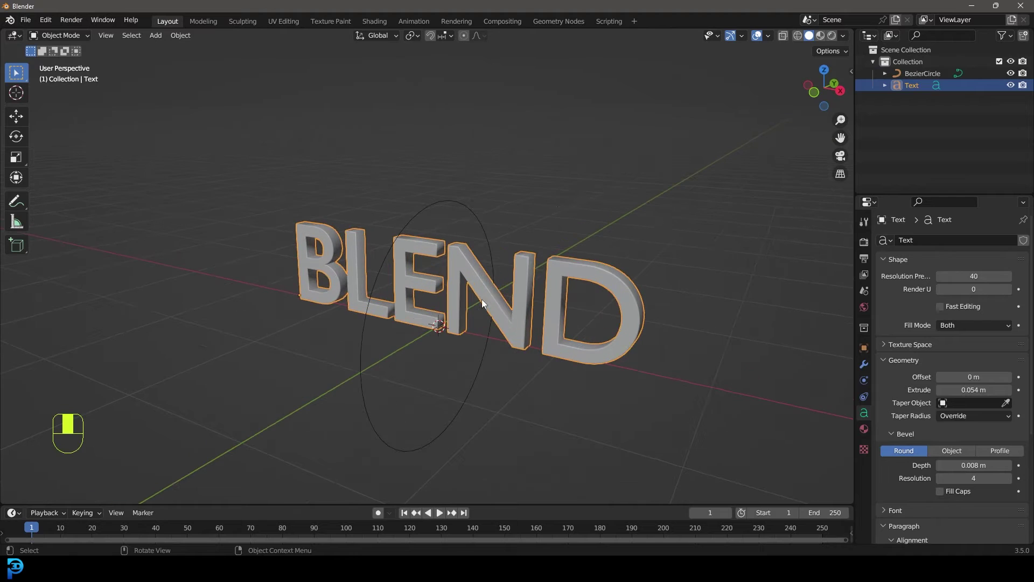
Step: Add a Remesh modifier to the text and view it in wireframe
{"action": "left_click", "coordinate": [864, 364]}
{"action": "left_click", "coordinate": [913, 241]}
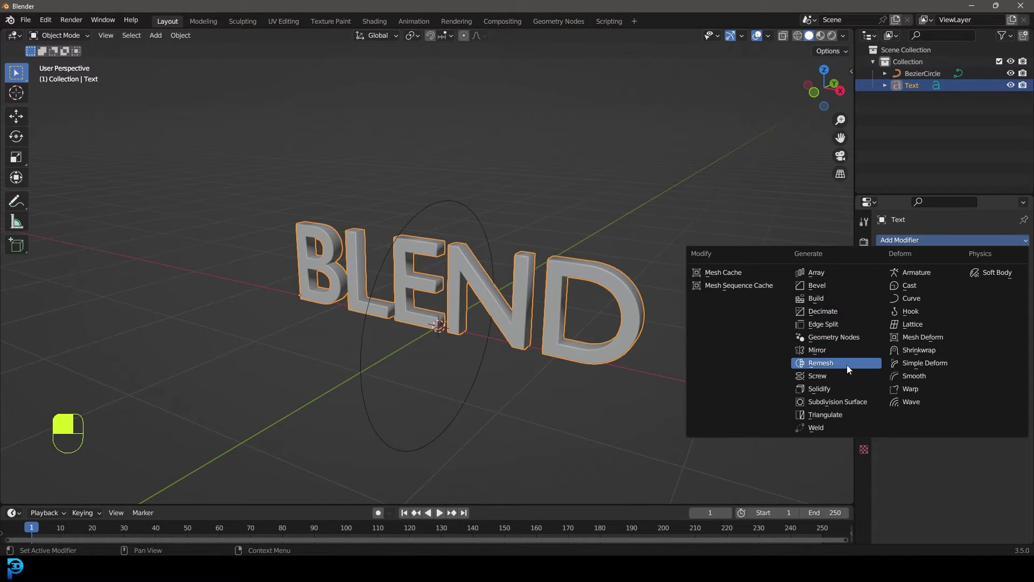
{"action": "left_click", "coordinate": [821, 363]}
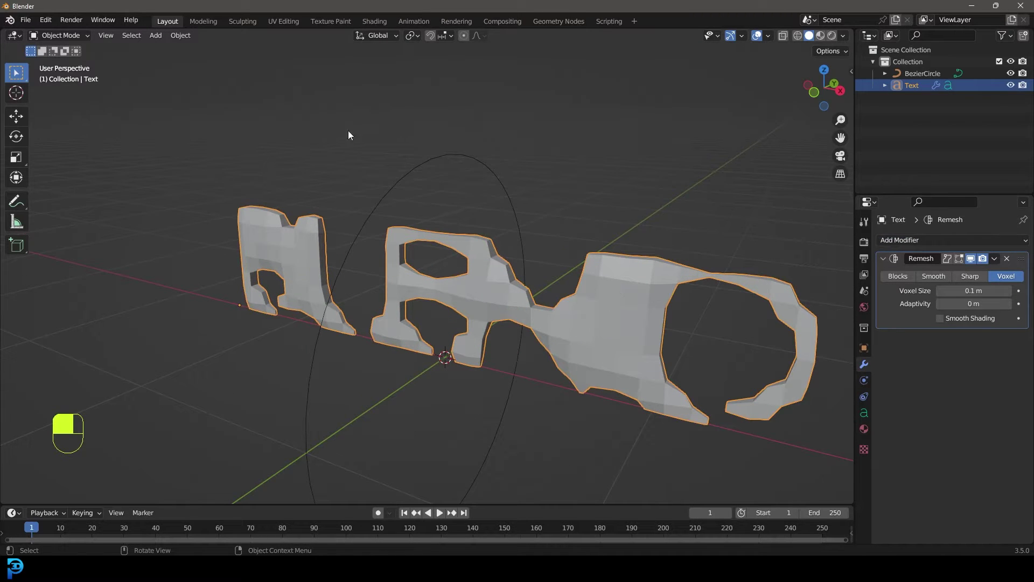
{"action": "left_click", "coordinate": [972, 259]}
{"action": "key", "text": "z"}
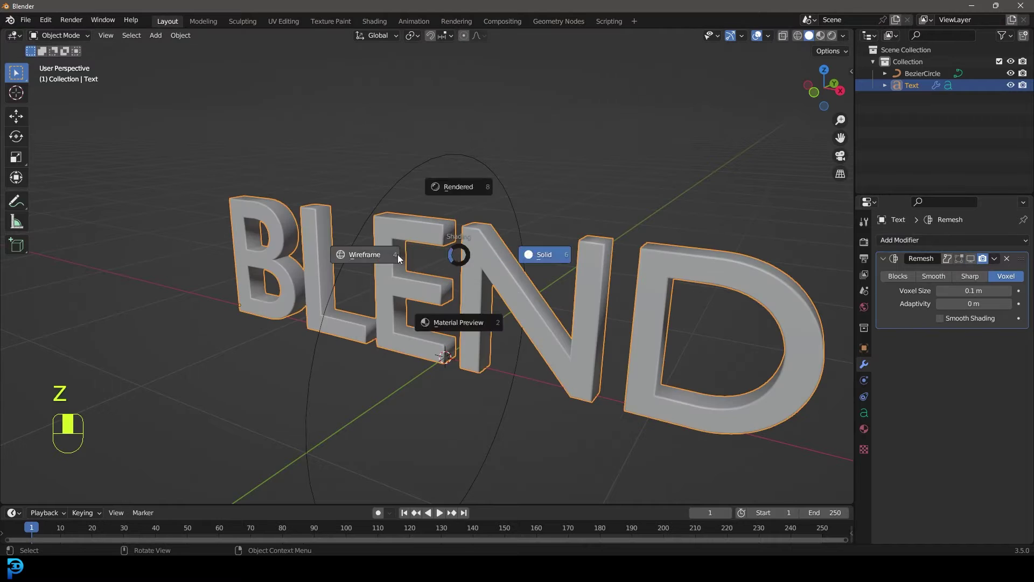
{"action": "left_click", "coordinate": [360, 248]}
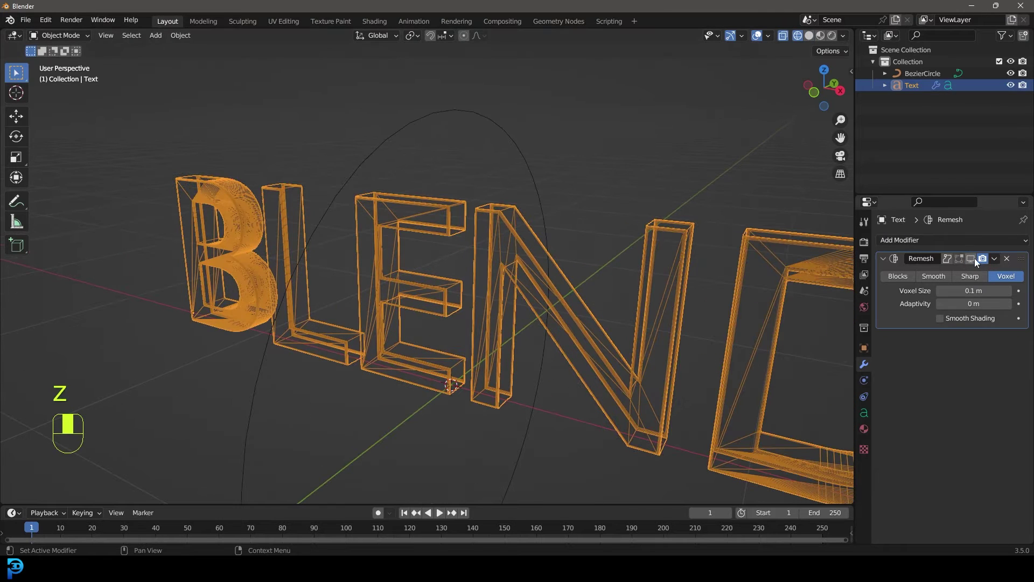
{"action": "left_click", "coordinate": [971, 259]}
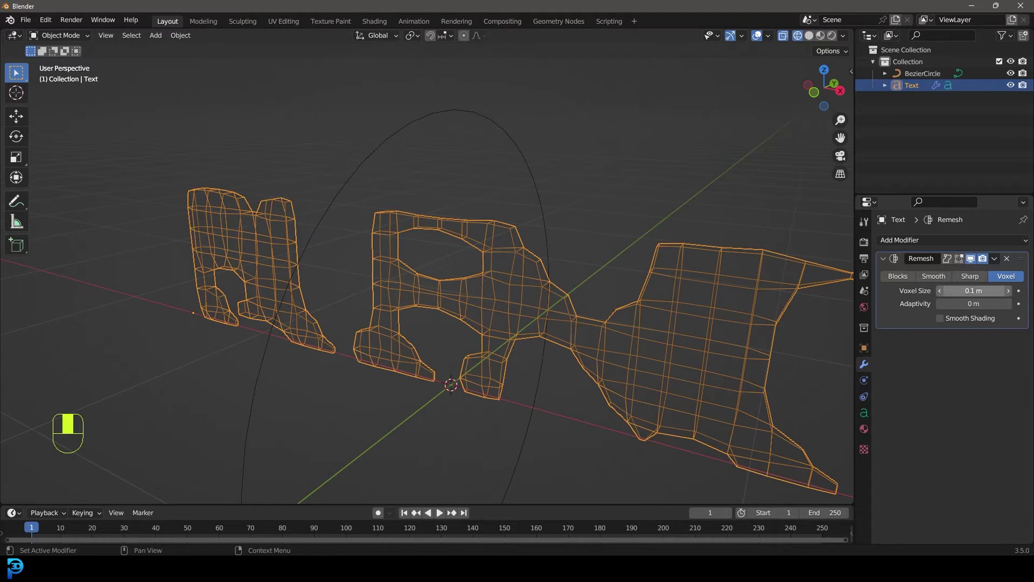
Step: Set the Remesh voxel size to 0.01 m
{"action": "left_click", "coordinate": [982, 291]}
{"action": "key", "text": "BackSpace"}
{"action": "type", "text": ".01"}
{"action": "key", "text": "Return"}
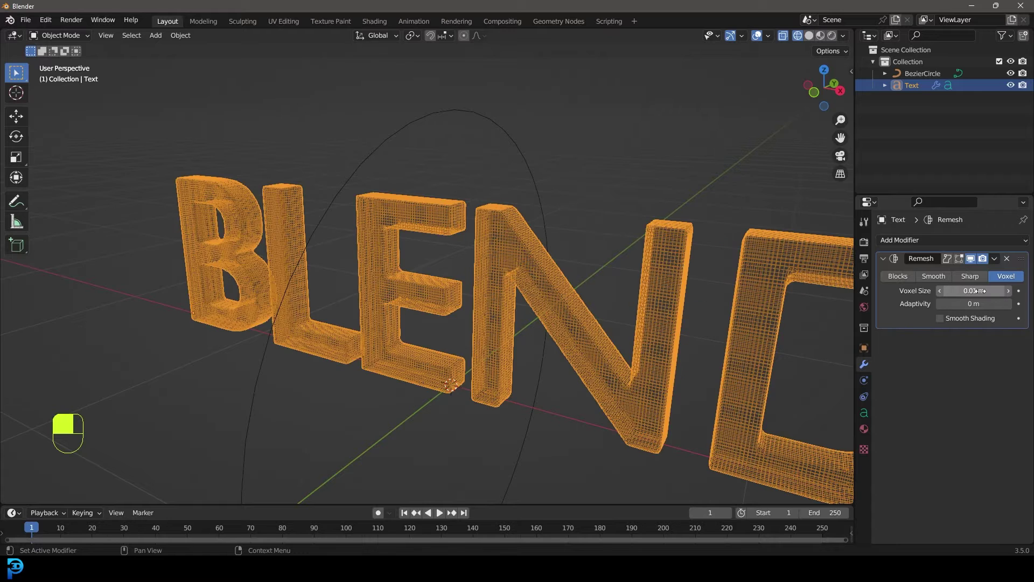
{"action": "scroll", "coordinate": [391, 174], "scroll_direction": "down", "scroll_amount": 3}
Step: Return to Solid shading, enable Smooth Shading, and collapse the Remesh panel
{"action": "key", "text": "z"}
{"action": "left_click", "coordinate": [543, 279]}
{"action": "middle_click_drag", "start_coordinate": [543, 279], "coordinate": [514, 269]}
{"action": "left_click", "coordinate": [940, 318]}
{"action": "middle_click_drag", "start_coordinate": [582, 280], "coordinate": [484, 293]}
{"action": "left_click", "coordinate": [883, 259]}
Step: Add a Curve modifier with BezierCircle picked as its curve object
{"action": "left_click", "coordinate": [890, 237]}
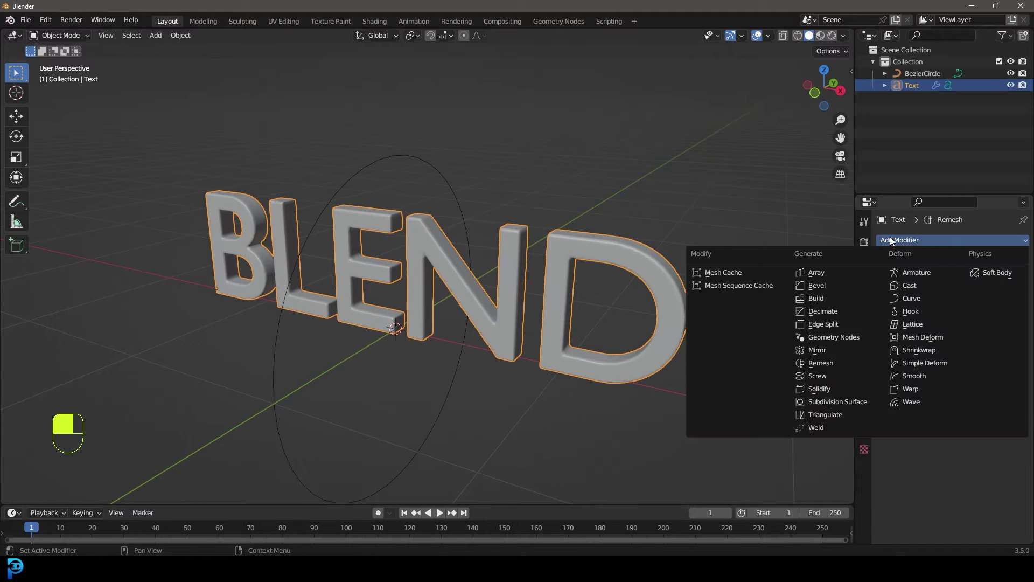
{"action": "left_click", "coordinate": [922, 298]}
{"action": "left_click", "coordinate": [1006, 292]}
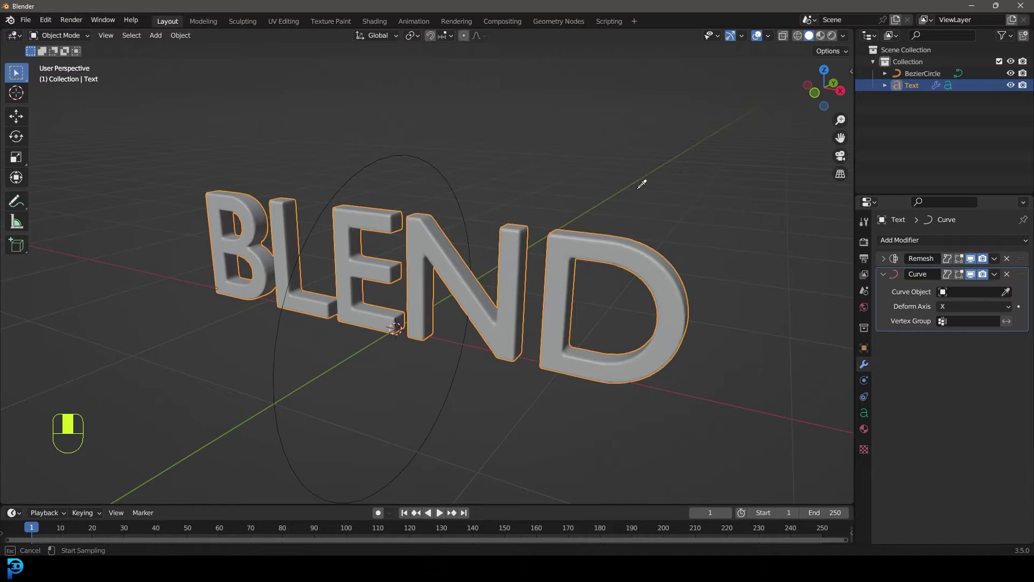
{"action": "left_click", "coordinate": [417, 156]}
Step: Orbit around the bent BLEND text and select the Bezier circle
{"action": "middle_click_drag", "start_coordinate": [417, 155], "coordinate": [459, 208]}
{"action": "scroll", "coordinate": [346, 213], "scroll_direction": "up", "scroll_amount": 4}
{"action": "middle_click_drag", "start_coordinate": [346, 214], "coordinate": [888, 324]}
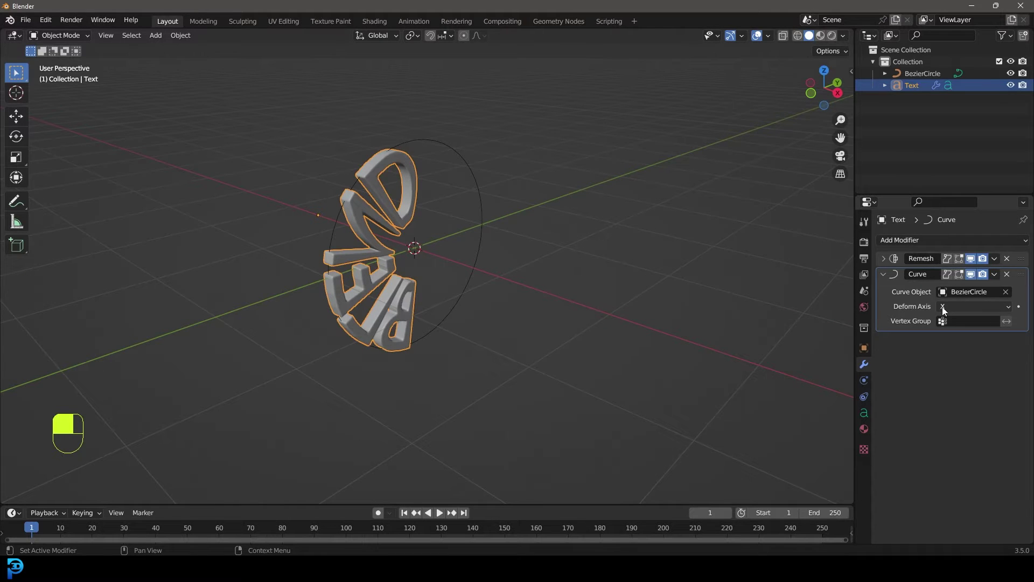
{"action": "middle_click_drag", "start_coordinate": [402, 159], "coordinate": [361, 132]}
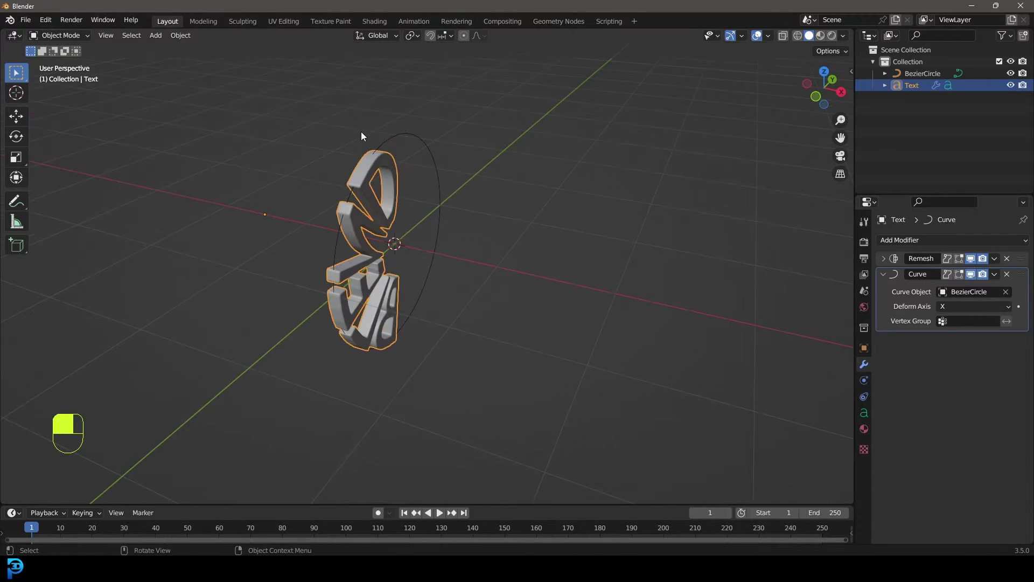
{"action": "left_click", "coordinate": [410, 141]}
Step: Rotate the BezierCircle's points 90° around Z
{"action": "key", "text": "Tab"}
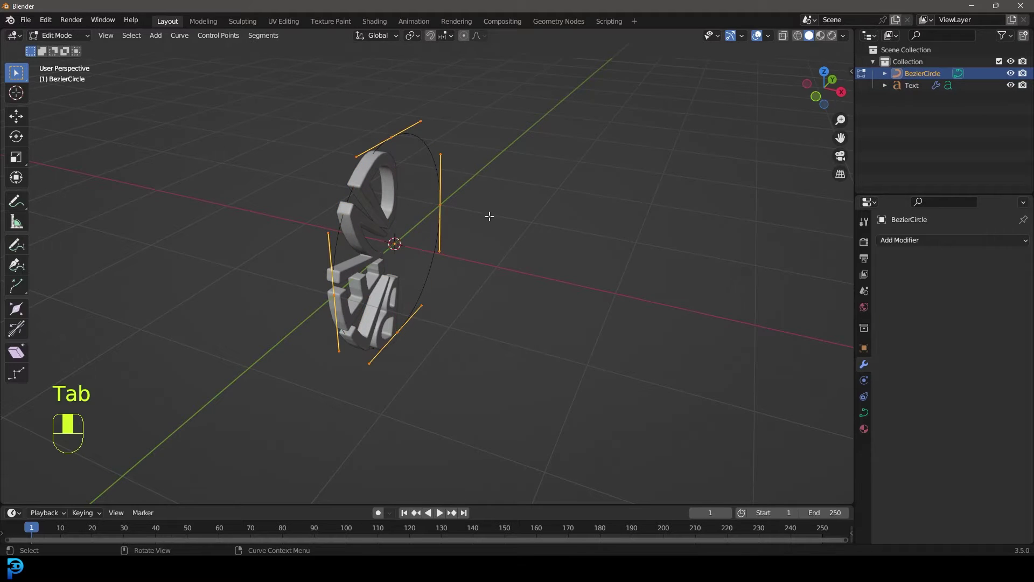
{"action": "middle_click_drag", "start_coordinate": [486, 231], "coordinate": [459, 249]}
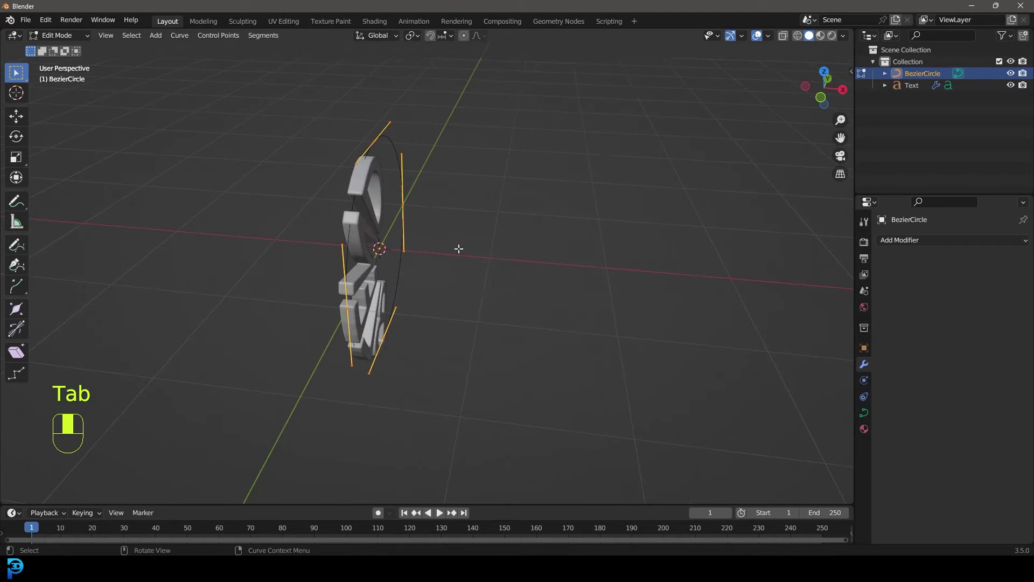
{"action": "middle_click_drag", "start_coordinate": [484, 281], "coordinate": [548, 330]}
{"action": "type", "text": "rz90"}
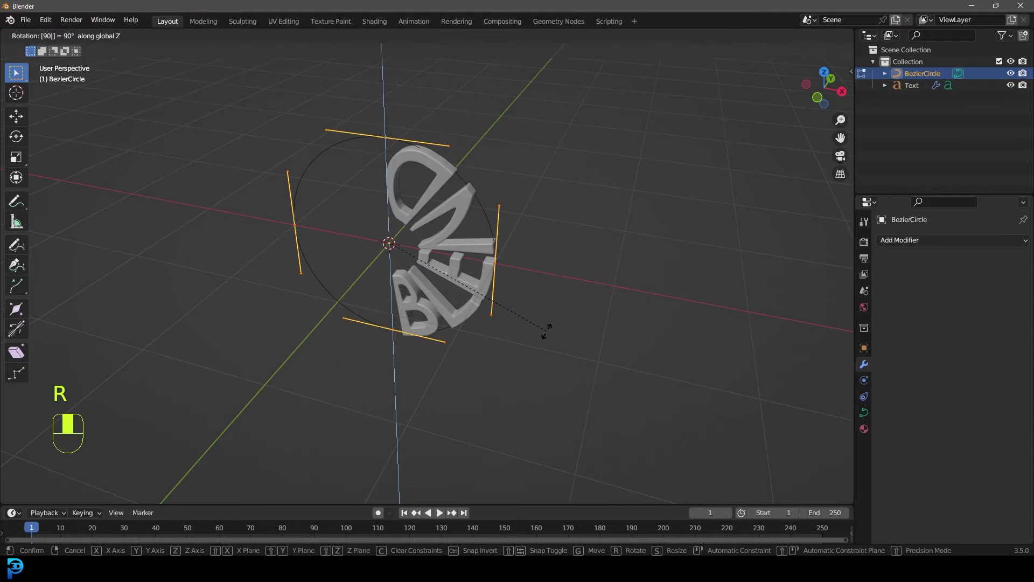
{"action": "key", "text": "Return"}
{"action": "key", "text": "Tab"}
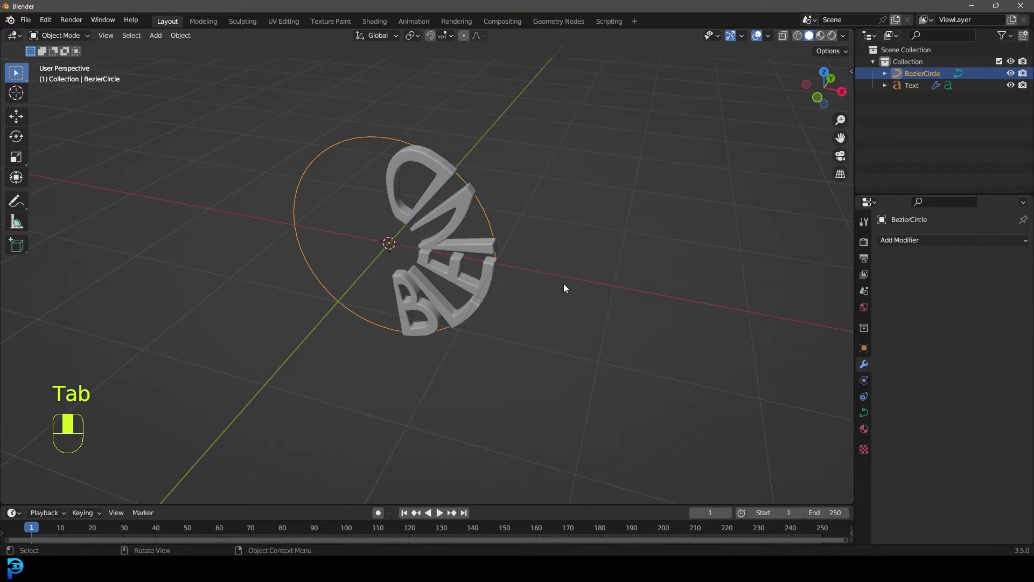
{"action": "type", "text": "rz90"}
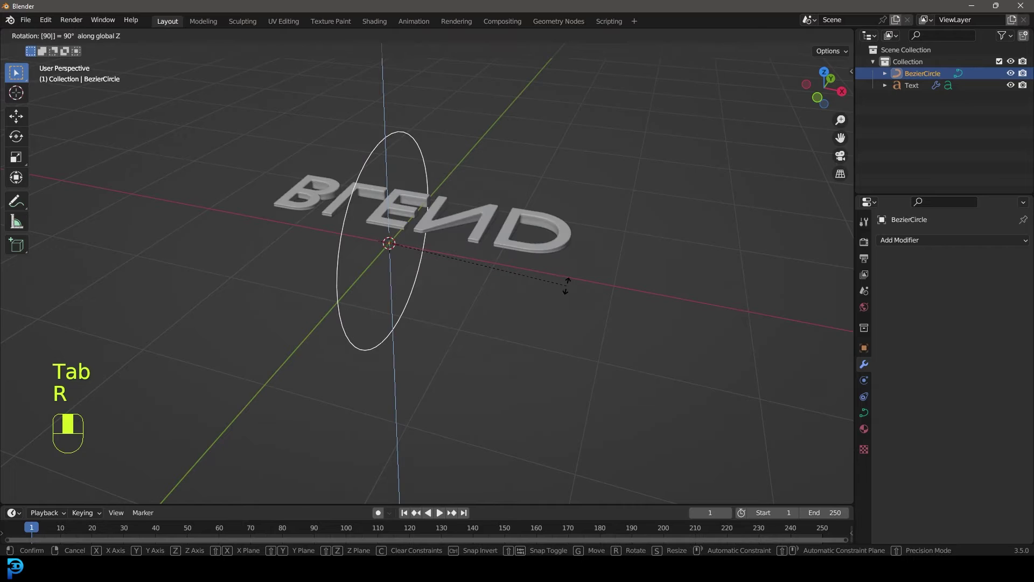
{"action": "key", "text": "Return"}
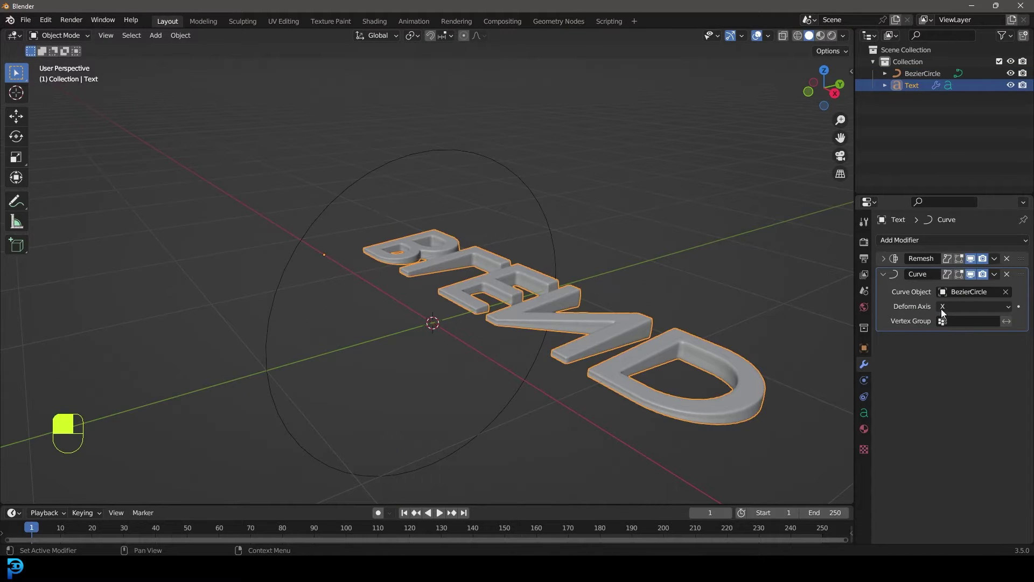
Step: Set the text's Curve modifier Deform Axis to -Z and view it from the front
{"action": "left_click", "coordinate": [942, 307]}
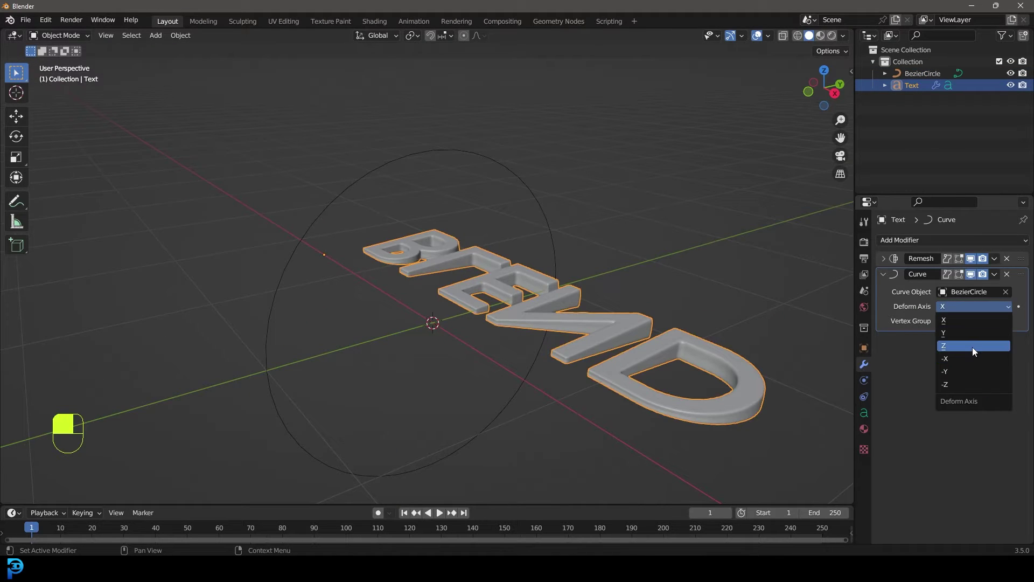
{"action": "left_click", "coordinate": [971, 347]}
{"action": "left_click", "coordinate": [968, 307]}
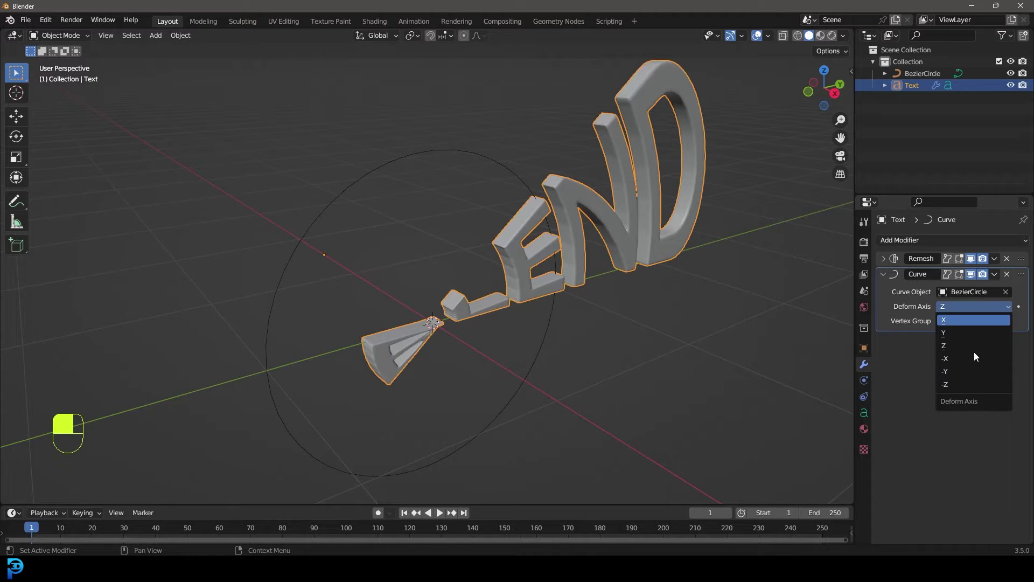
{"action": "left_click", "coordinate": [972, 384]}
{"action": "middle_click_drag", "start_coordinate": [674, 286], "coordinate": [619, 280]}
{"action": "key", "text": "KP_1"}
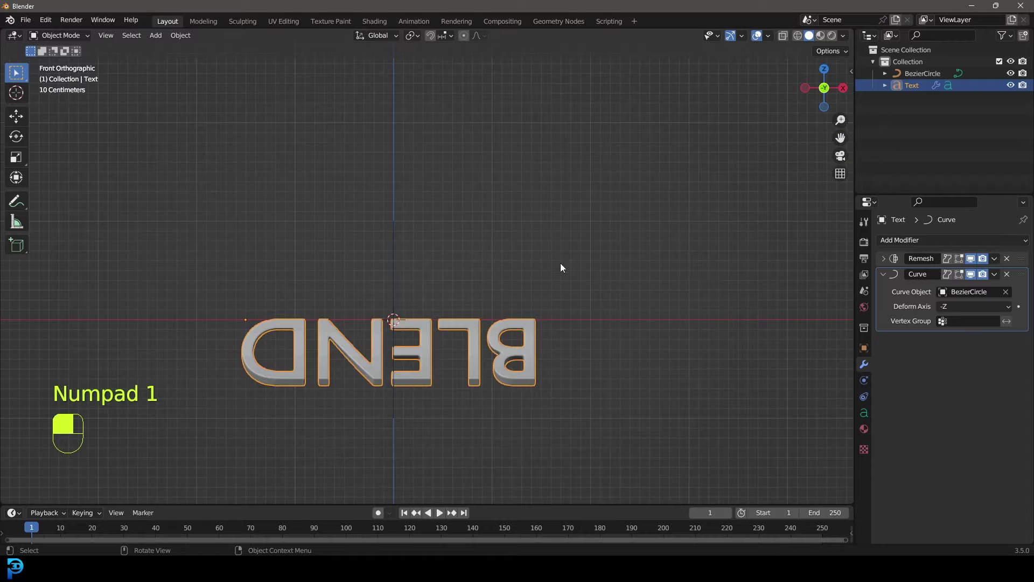
Step: Add an Array modifier to the BLEND text and move it above the Curve modifier
{"action": "scroll", "coordinate": [560, 268], "scroll_direction": "down", "scroll_amount": 2}
{"action": "middle_click_drag", "start_coordinate": [483, 318], "coordinate": [447, 312], "text": "shift"}
{"action": "left_click", "coordinate": [883, 273]}
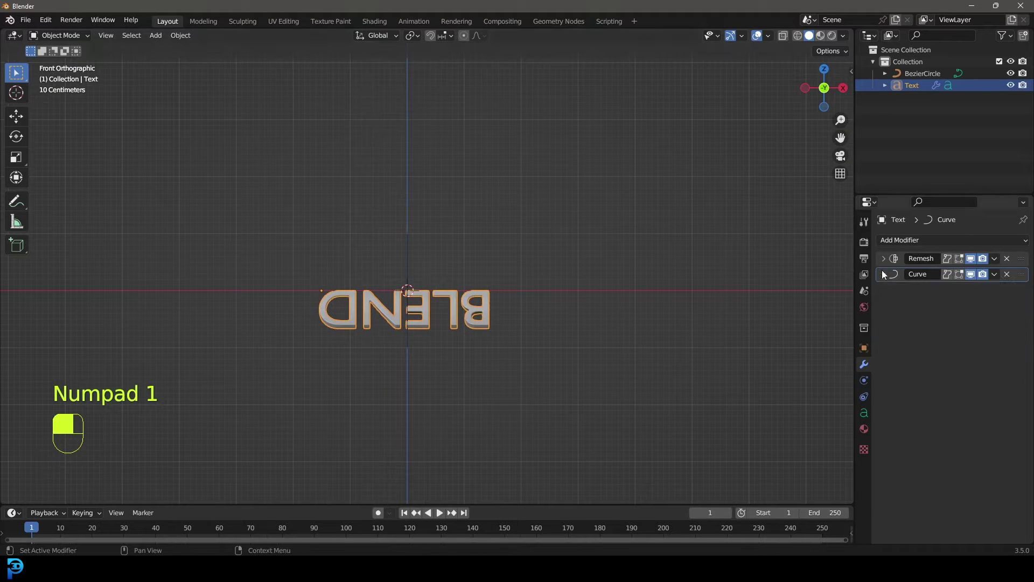
{"action": "left_click", "coordinate": [894, 240]}
{"action": "left_click", "coordinate": [846, 272]}
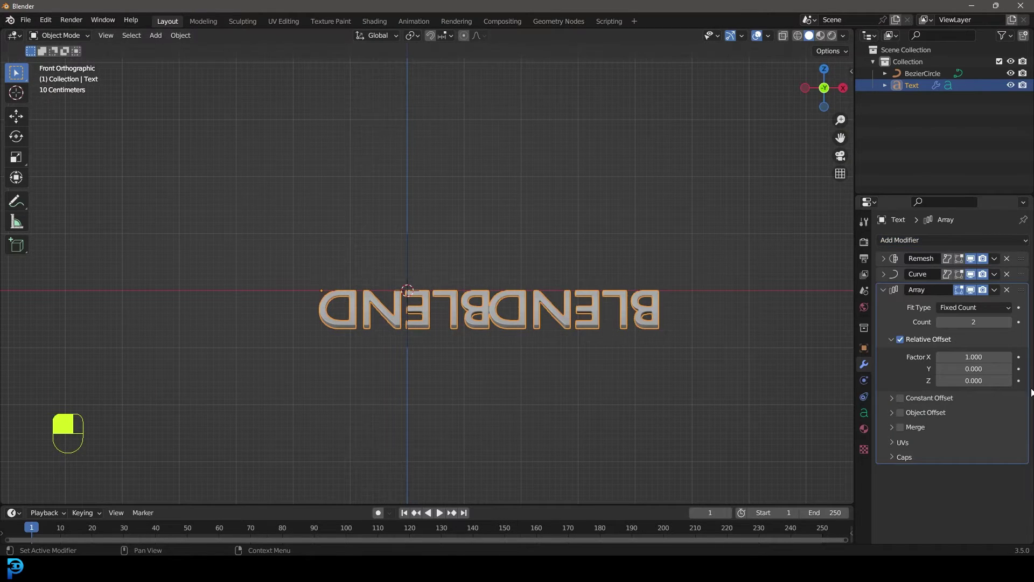
{"action": "mouse_move", "coordinate": [1021, 290]}
{"action": "left_mouse_down"}
{"action": "mouse_move", "coordinate": [1017, 266]}
{"action": "mouse_move", "coordinate": [1015, 278]}
{"action": "left_mouse_up"}
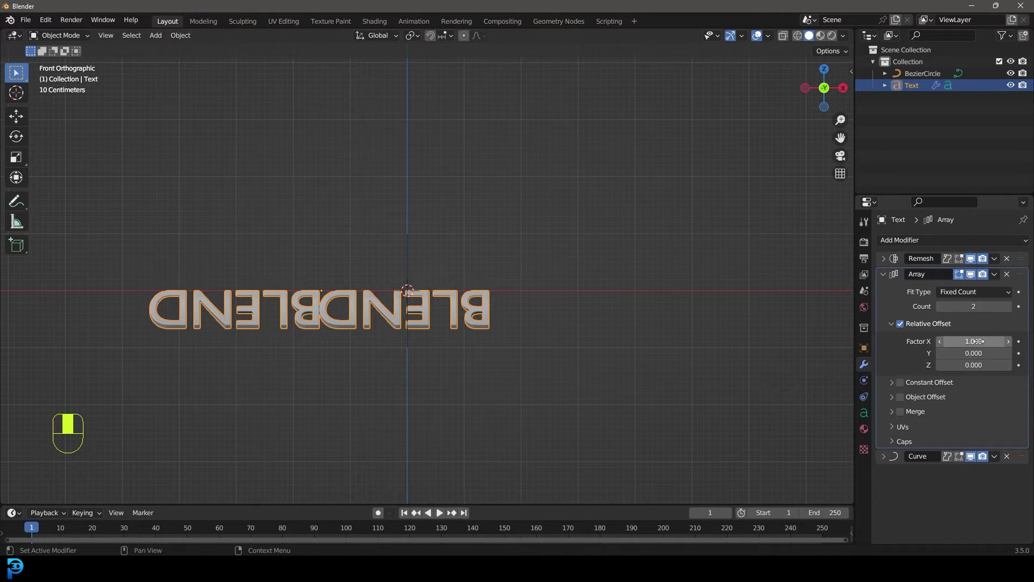
Step: Begin setting the Array's relative offset, entering X as 0
{"action": "left_click", "coordinate": [996, 366]}
{"action": "type", "text": "1"}
{"action": "key", "text": "Return"}
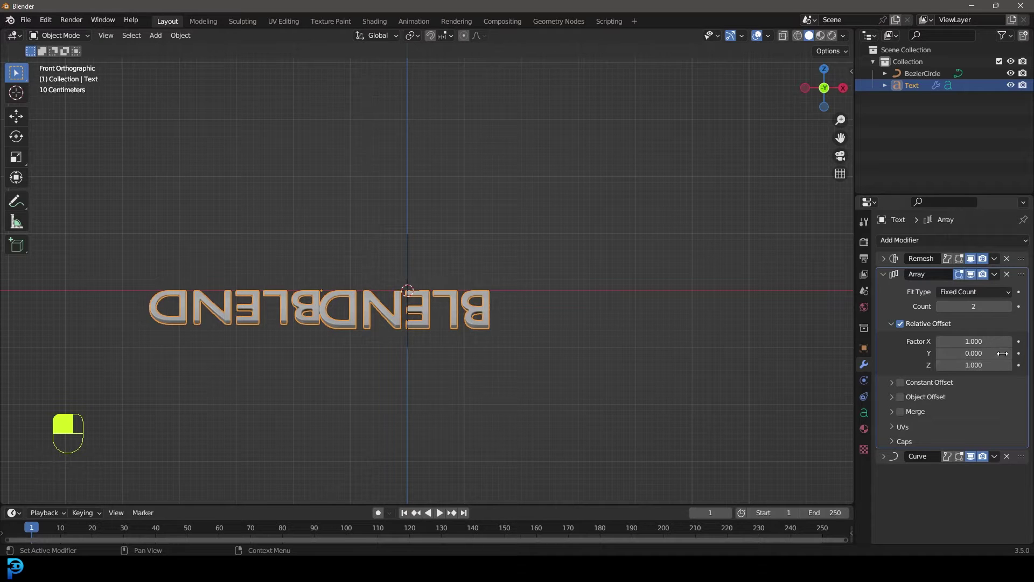
{"action": "left_click", "coordinate": [988, 352]}
{"action": "left_click", "coordinate": [988, 342]}
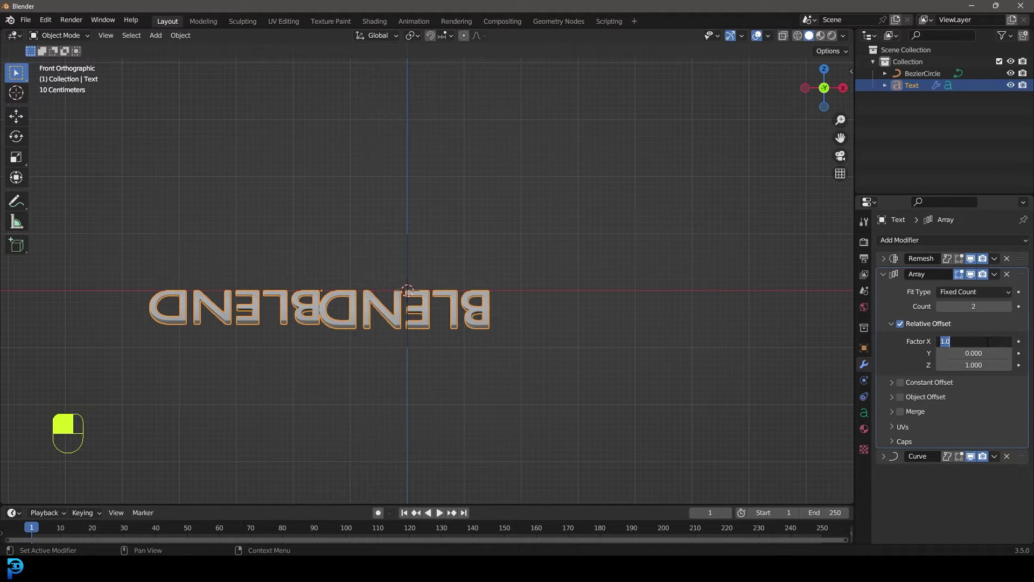
{"action": "type", "text": "0"}
{"action": "key", "text": "Return"}
{"action": "middle_click_drag", "start_coordinate": [399, 299], "coordinate": [568, 345]}
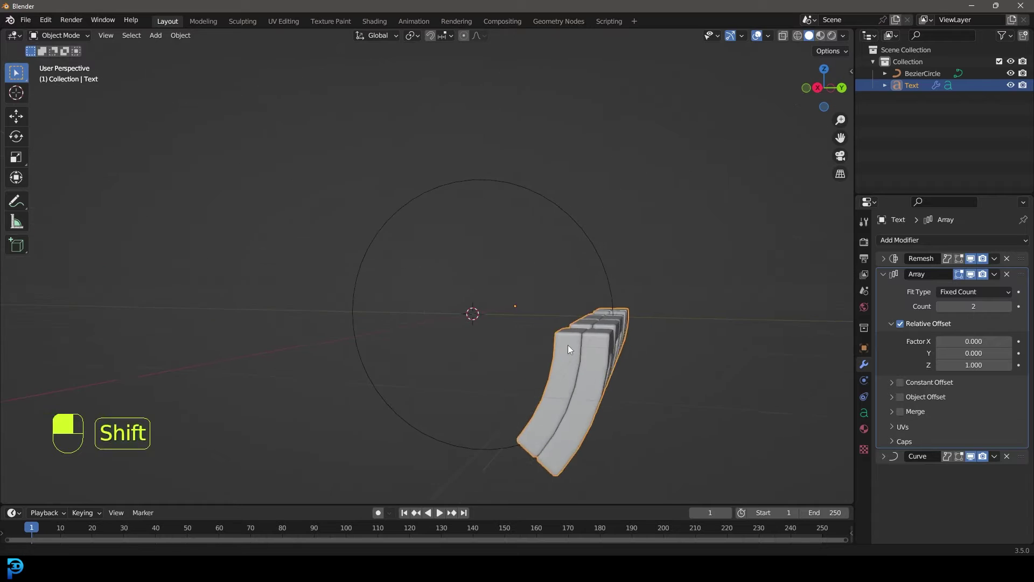
Step: Set relative offset Y to 1 and Z to 0, then raise Y to 1.04
{"action": "left_click", "coordinate": [972, 353]}
{"action": "type", "text": "1"}
{"action": "key", "text": "Return"}
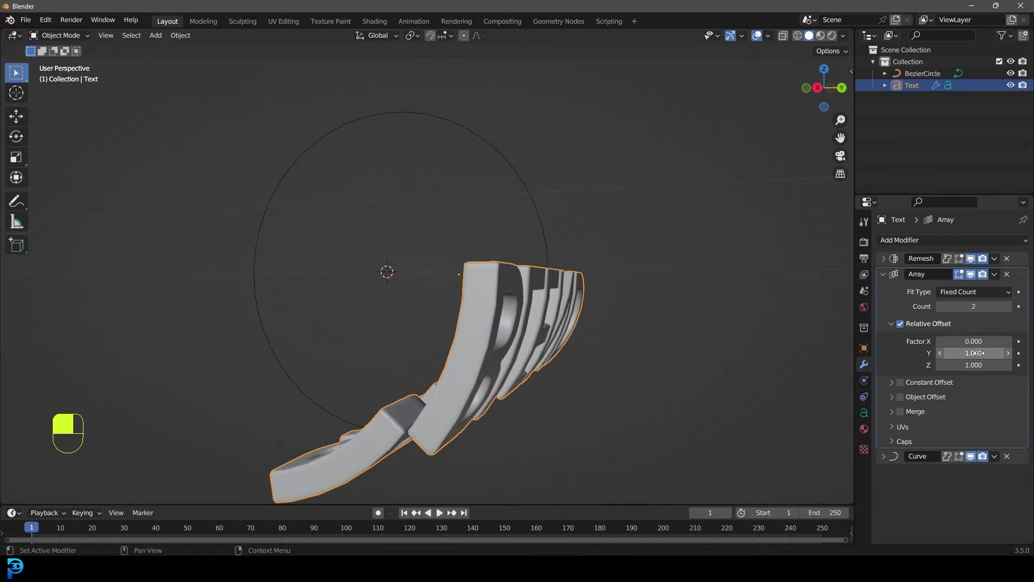
{"action": "left_click", "coordinate": [972, 366]}
{"action": "type", "text": "0"}
{"action": "key", "text": "Return"}
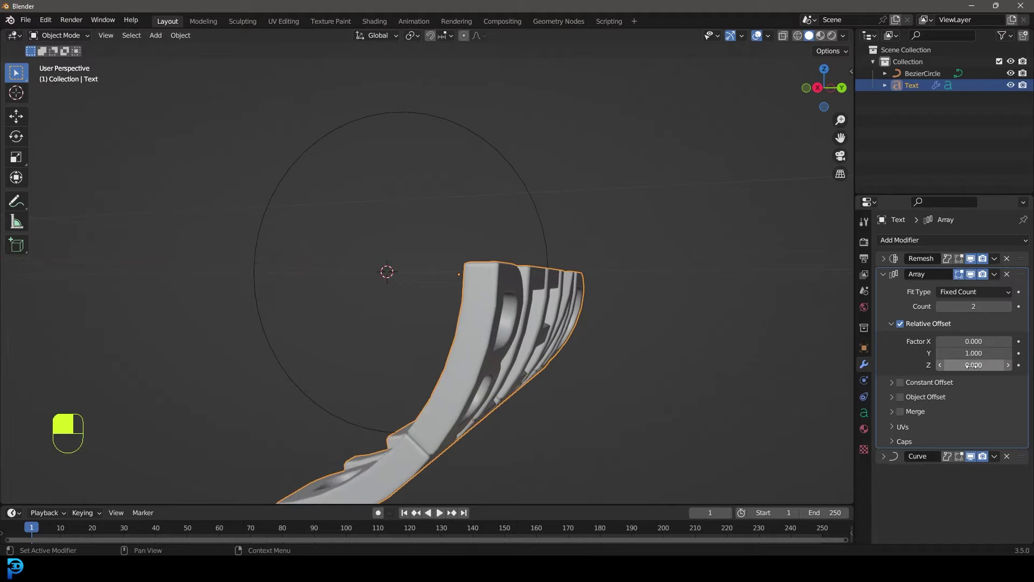
{"action": "middle_click_drag", "start_coordinate": [722, 338], "coordinate": [393, 308]}
{"action": "scroll", "coordinate": [486, 319], "scroll_direction": "up", "scroll_amount": 5}
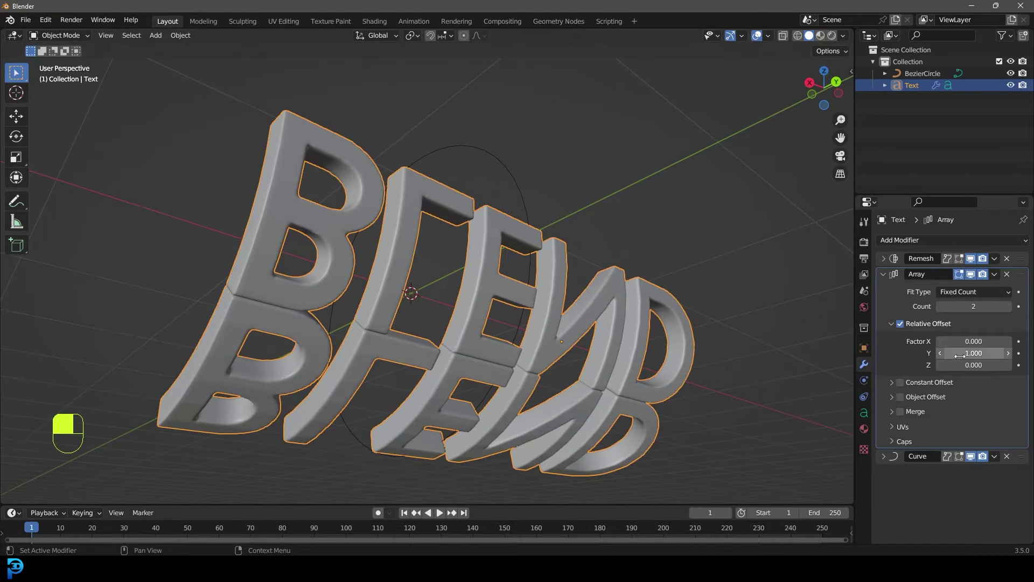
{"action": "mouse_move", "coordinate": [973, 352]}
{"action": "left_mouse_down", "text": "shift"}
{"action": "mouse_move", "coordinate": [994, 352]}
{"action": "mouse_move", "coordinate": [980, 353]}
{"action": "left_mouse_up", "text": "shift"}
Step: Set the Array count to 4 copies
{"action": "scroll", "coordinate": [330, 275], "scroll_direction": "down", "scroll_amount": 5}
{"action": "middle_click_drag", "start_coordinate": [331, 275], "coordinate": [538, 280]}
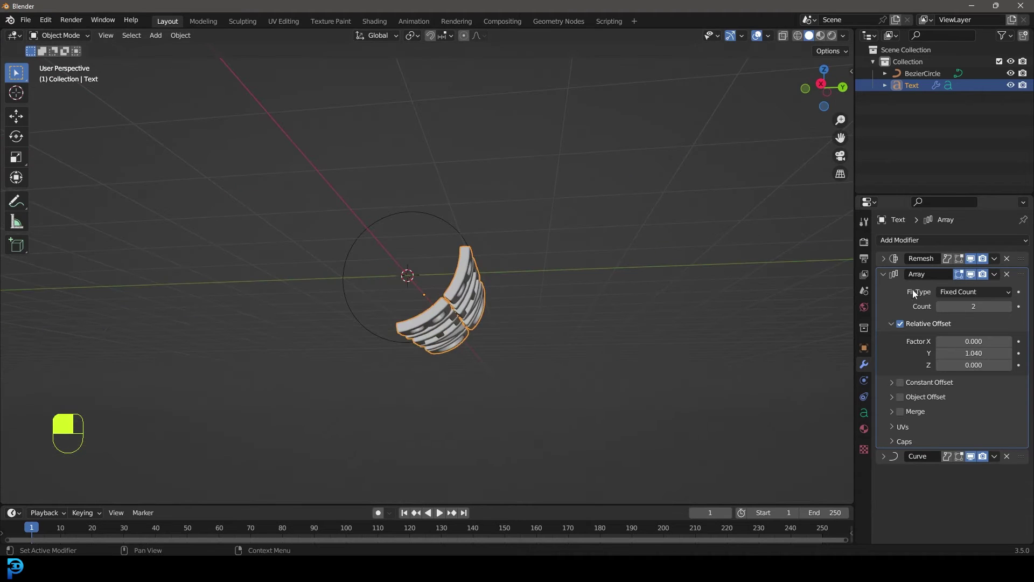
{"action": "double_click", "coordinate": [973, 306]}
{"action": "type", "text": "4"}
{"action": "key", "text": "Return"}
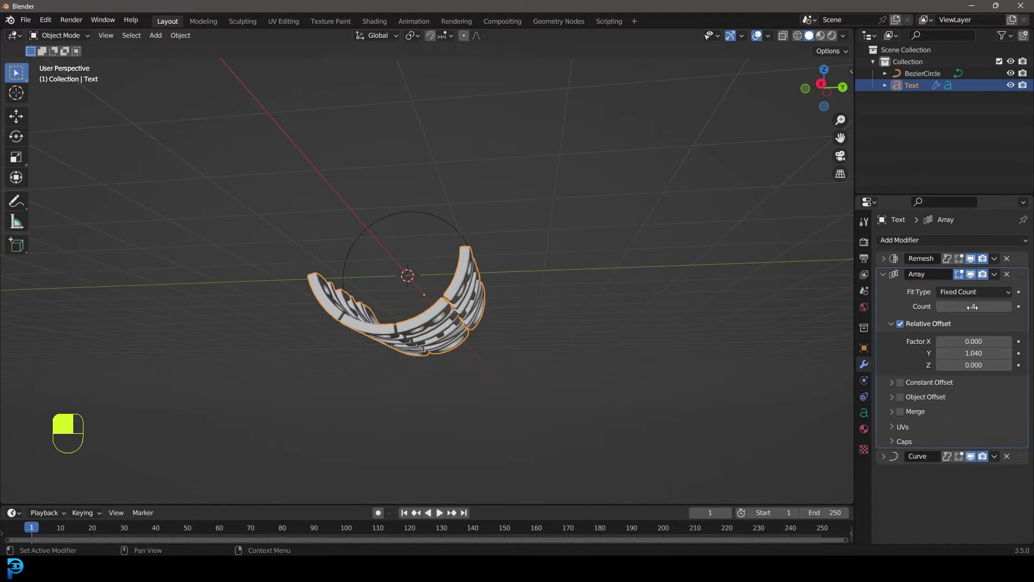
{"action": "middle_click_drag", "start_coordinate": [706, 305], "coordinate": [359, 225]}
{"action": "scroll", "coordinate": [437, 161], "scroll_direction": "up", "scroll_amount": 4}
Step: Scale the BezierCircle's points down to about 0.53 in Edit Mode, wrapping the text tightly
{"action": "left_click", "coordinate": [436, 161]}
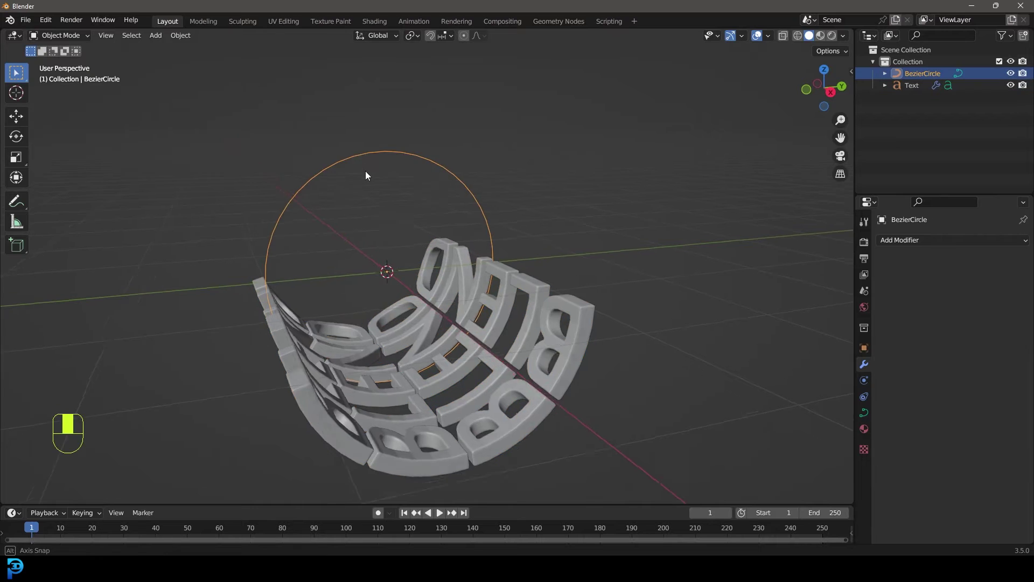
{"action": "middle_click_drag", "start_coordinate": [366, 171], "coordinate": [427, 175]}
{"action": "key", "text": "Tab"}
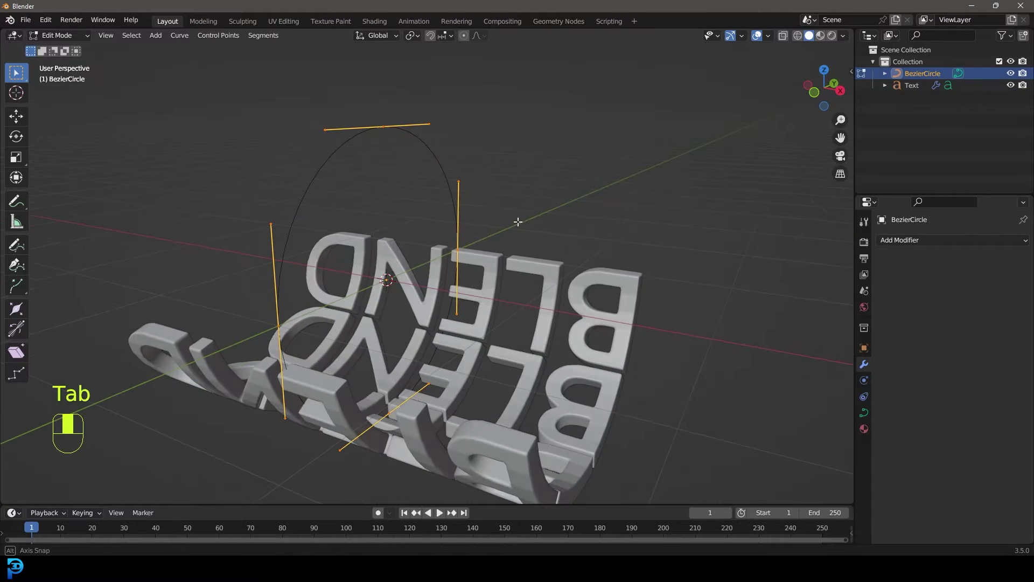
{"action": "key", "text": "s"}
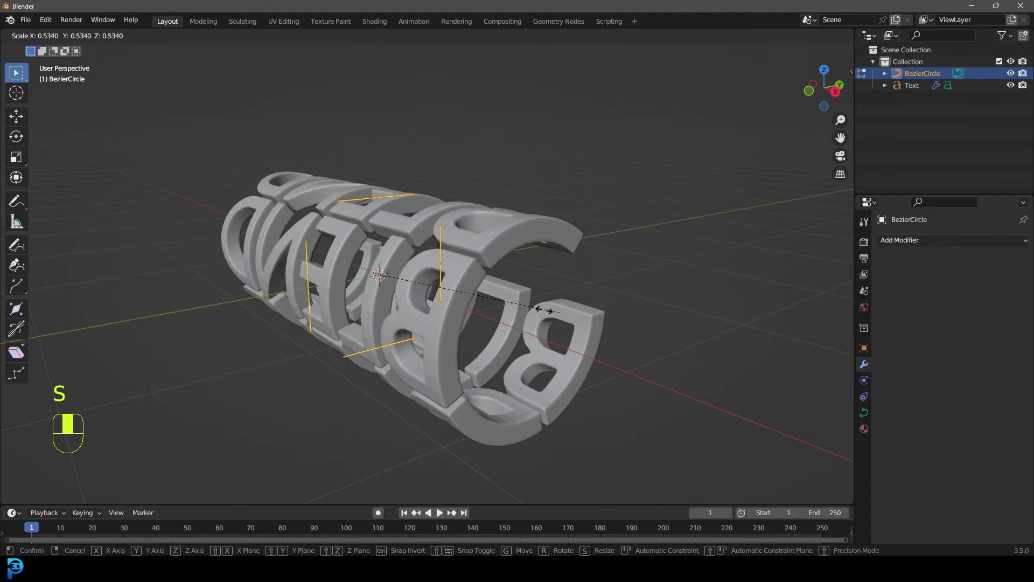
{"action": "left_click", "coordinate": [538, 306]}
{"action": "middle_click_drag", "start_coordinate": [539, 306], "coordinate": [505, 277]}
{"action": "key", "text": "Tab"}
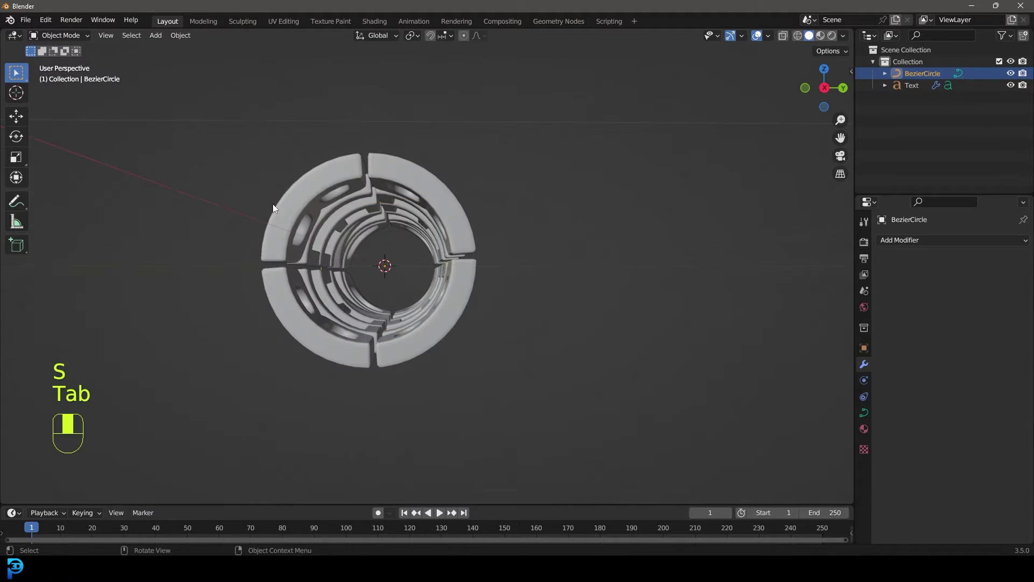
{"action": "middle_click_drag", "start_coordinate": [272, 204], "coordinate": [433, 237]}
{"action": "key", "text": "ctrl+z"}
{"action": "middle_click_drag", "start_coordinate": [472, 309], "coordinate": [521, 335]}
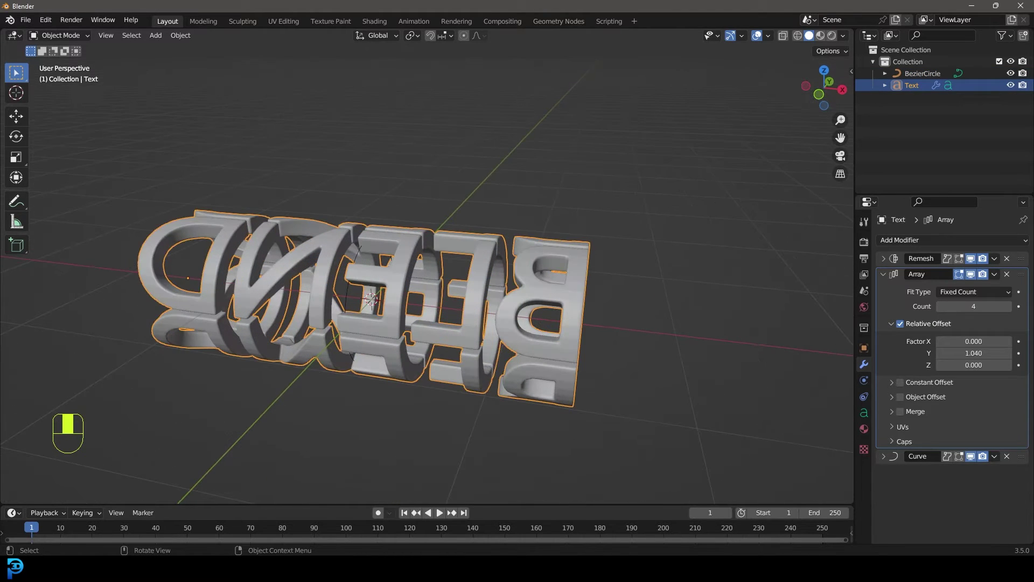
Step: Mirror the text object along X with a scale of -1
{"action": "key", "text": "s"}
{"action": "key", "text": "x"}
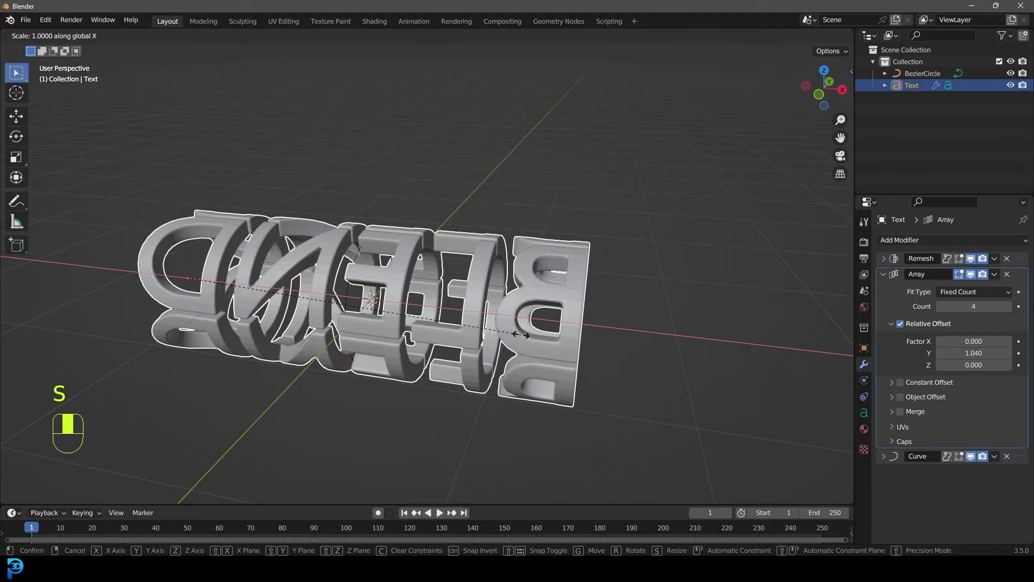
{"action": "type", "text": "-1"}
{"action": "key", "text": "Return"}
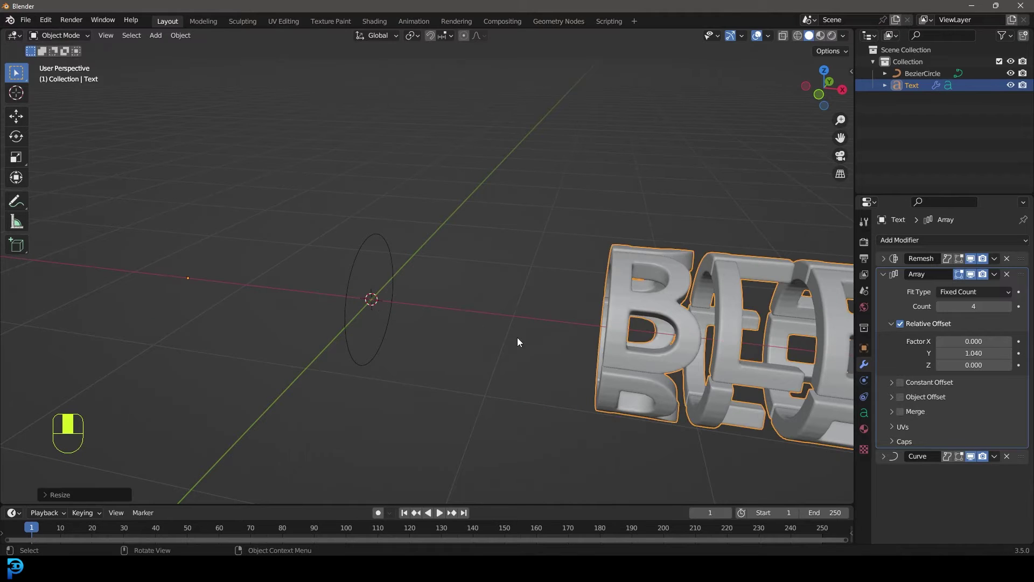
Step: Move the text along X back toward the centre, then view from the front
{"action": "scroll", "coordinate": [517, 337], "scroll_direction": "down", "scroll_amount": 3}
{"action": "key", "text": "g"}
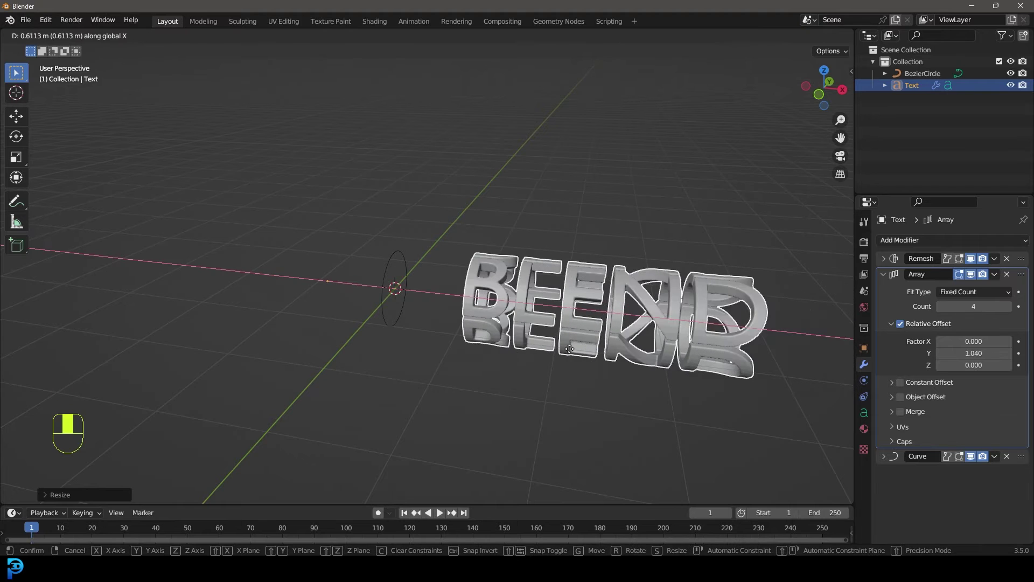
{"action": "key", "text": "x"}
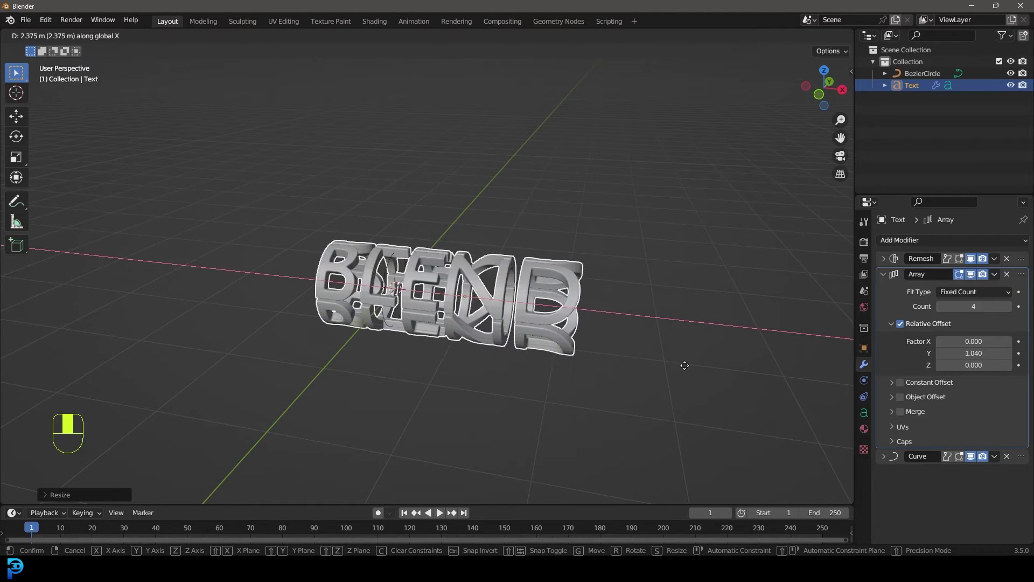
{"action": "left_click", "coordinate": [721, 382]}
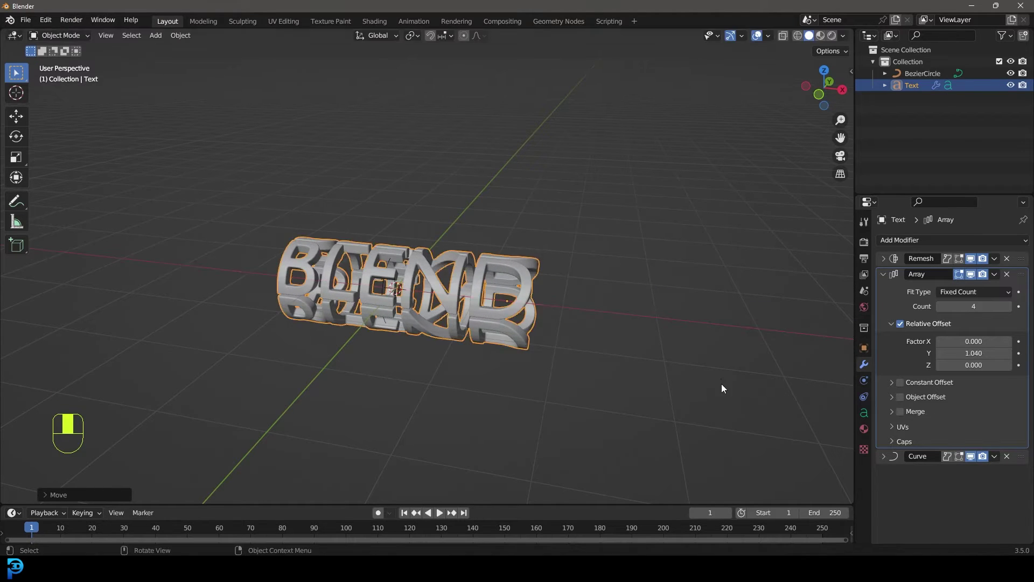
{"action": "middle_click_drag", "start_coordinate": [722, 385], "coordinate": [539, 269]}
{"action": "key", "text": "KP_1"}
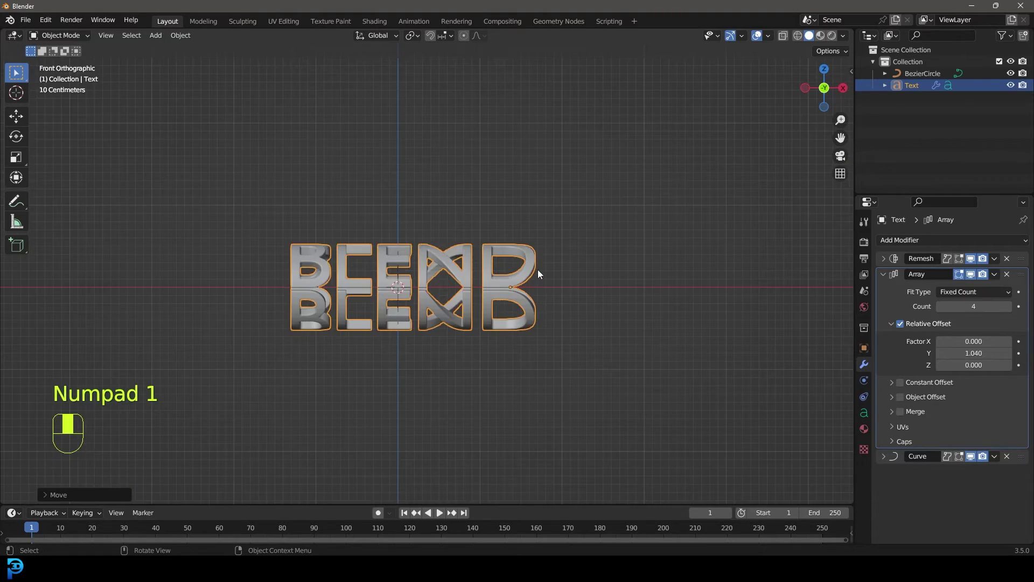
Step: Delete and retype 'ND' so the text reads BLEND, then bring up the Add menu from front view
{"action": "middle_click_drag", "start_coordinate": [381, 254], "coordinate": [671, 285]}
{"action": "key", "text": "Tab"}
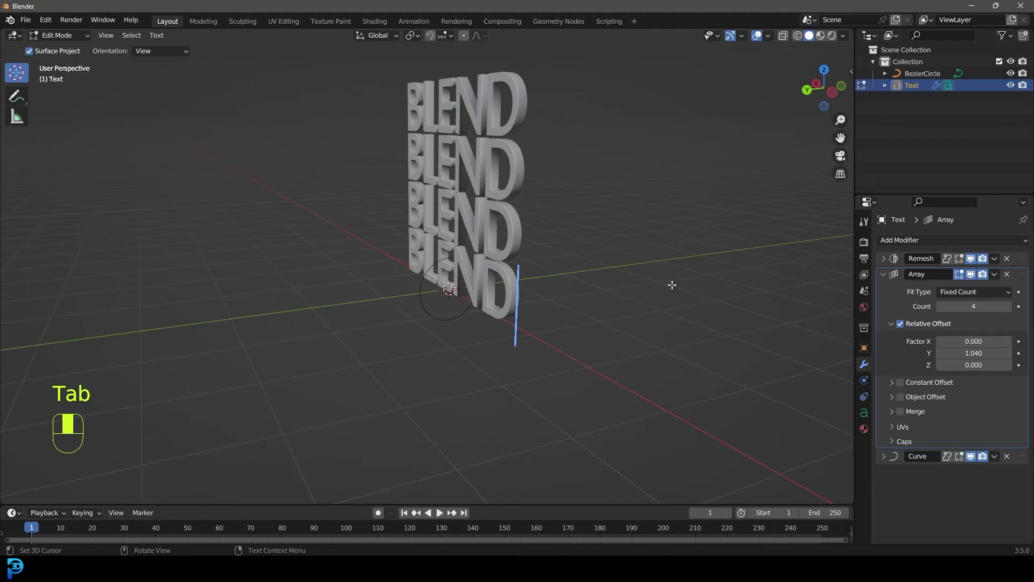
{"action": "key", "text": "BackSpace"}
{"action": "key", "text": "BackSpace"}
{"action": "key", "text": "Tab"}
{"action": "middle_click_drag", "start_coordinate": [672, 284], "coordinate": [497, 282]}
{"action": "key", "text": "Tab"}
{"action": "type", "text": "ND"}
{"action": "key", "text": "Tab"}
{"action": "middle_click_drag", "start_coordinate": [521, 282], "coordinate": [438, 290]}
{"action": "key", "text": "KP_1"}
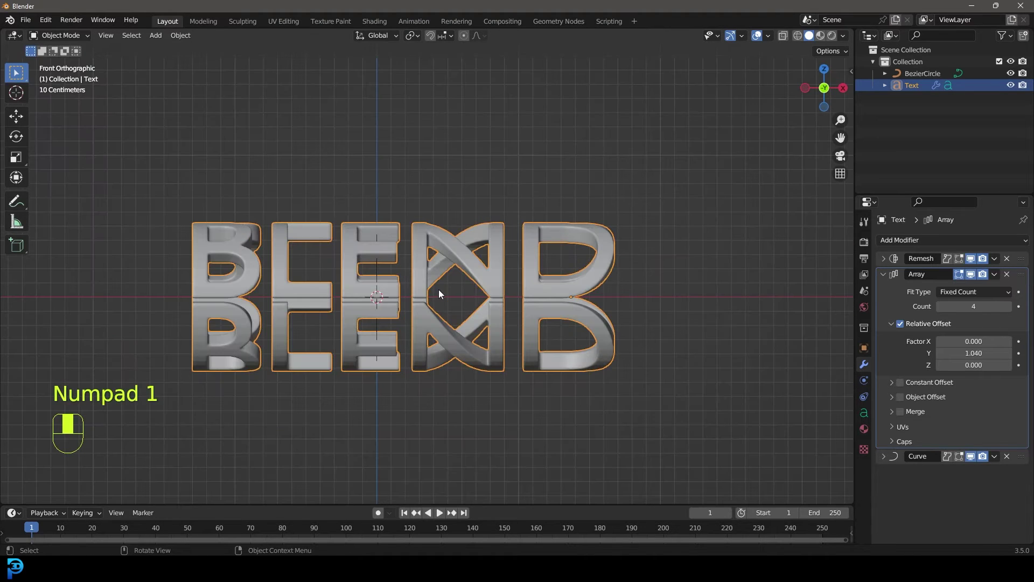
{"action": "key", "text": "shift+a"}
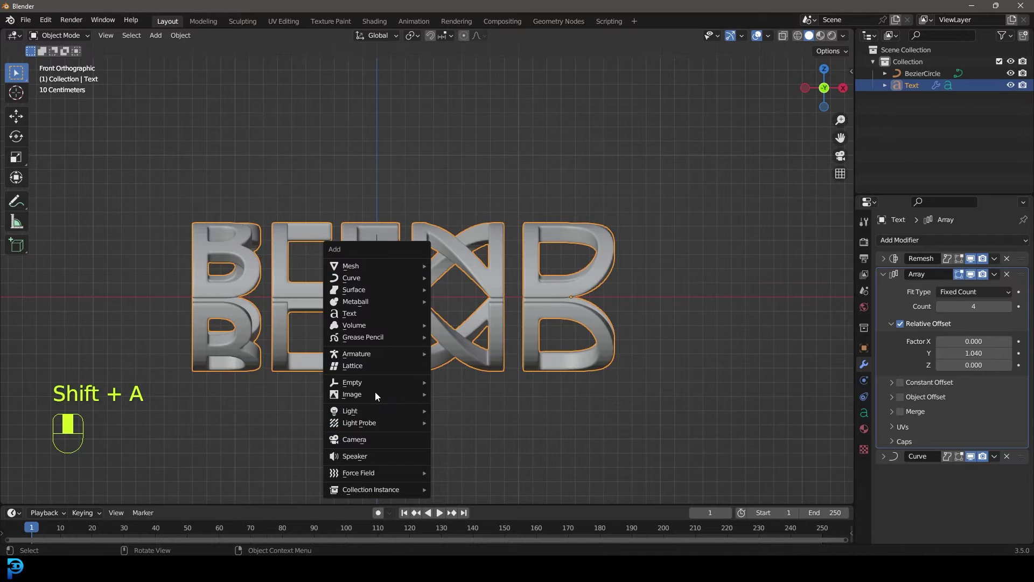
Step: Add a Cube empty at the origin and select it together with the text and circle
{"action": "mouse_move", "coordinate": [375, 384]}
{"action": "left_click", "coordinate": [477, 431]}
{"action": "middle_click_drag", "start_coordinate": [477, 378], "coordinate": [371, 278]}
{"action": "left_click_drag", "start_coordinate": [371, 280], "coordinate": [370, 227]}
{"action": "key", "text": "g"}
{"action": "right_click", "coordinate": [413, 310]}
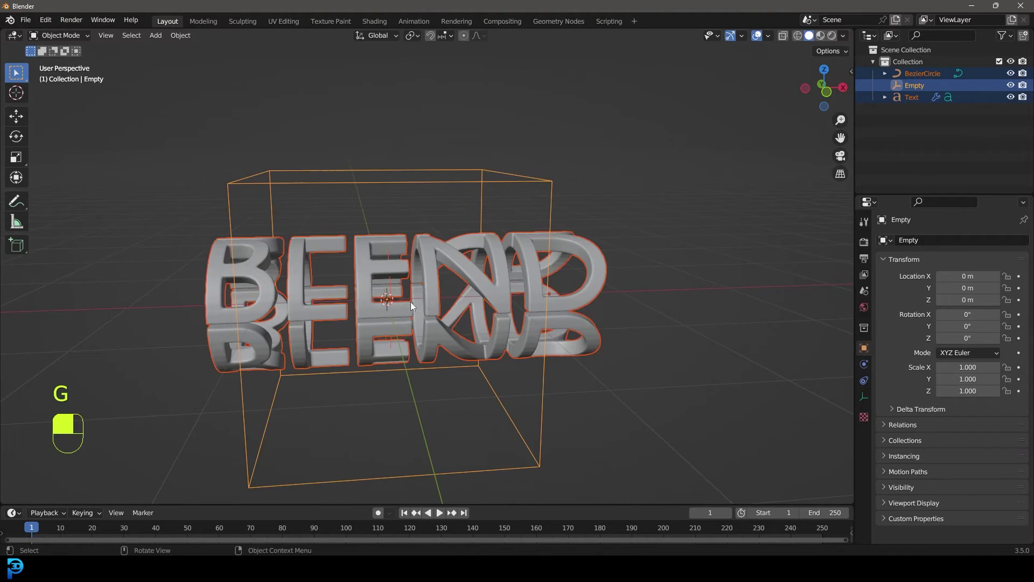
{"action": "left_click", "coordinate": [499, 167], "text": "shift"}
Step: Parent the text and BezierCircle to the Empty, keeping transforms
{"action": "left_click", "coordinate": [488, 176], "text": "shift"}
{"action": "key", "text": "ctrl+p"}
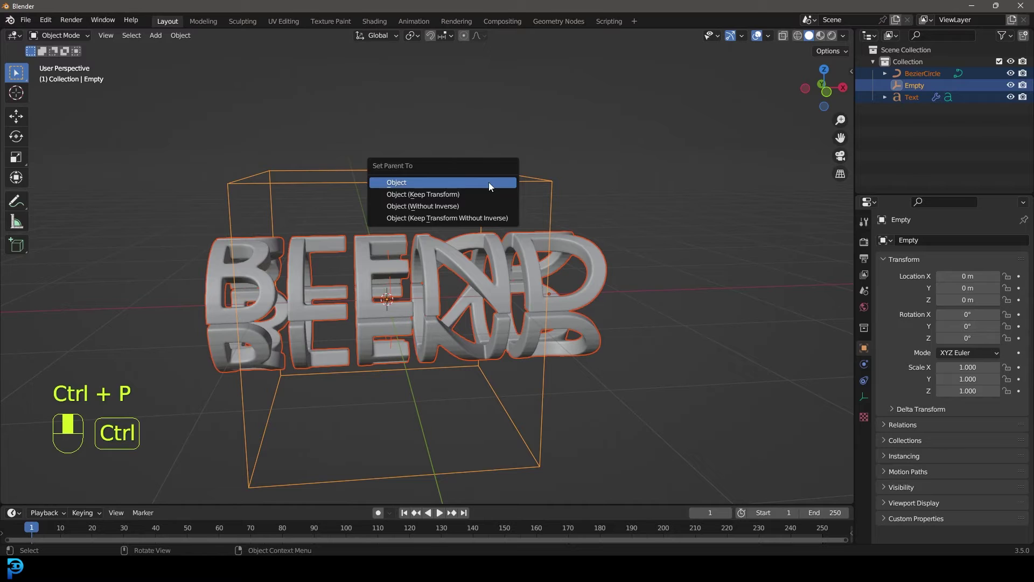
{"action": "left_click", "coordinate": [458, 193]}
{"action": "middle_click_drag", "start_coordinate": [457, 193], "coordinate": [467, 194]}
Step: Select only the Empty, leaving its rotation at 0°, and view from the front
{"action": "key", "text": "alt+a"}
{"action": "key", "text": "r"}
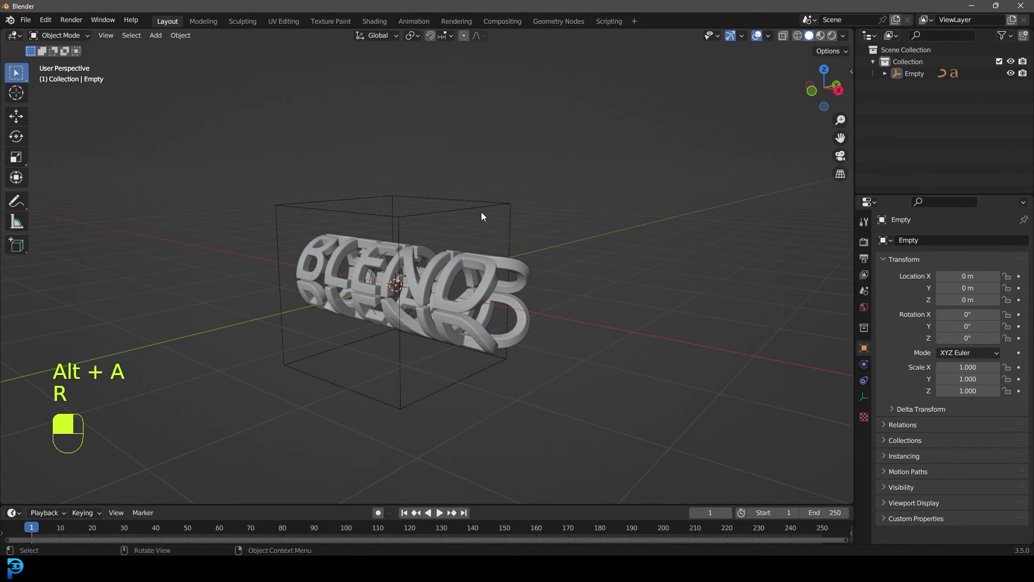
{"action": "key", "text": "x"}
{"action": "left_click", "coordinate": [500, 209]}
{"action": "key", "text": "r"}
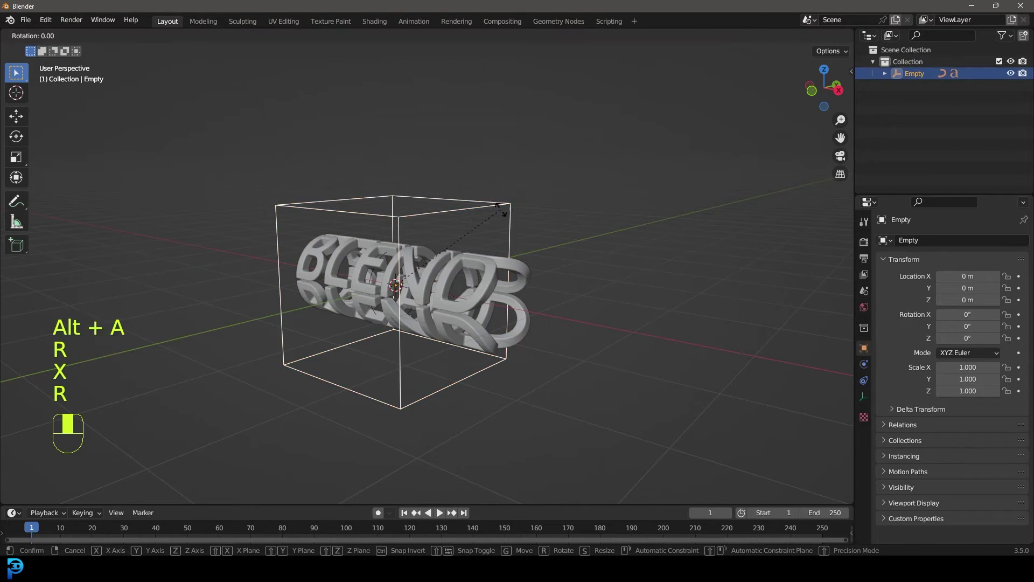
{"action": "right_click", "coordinate": [457, 268]}
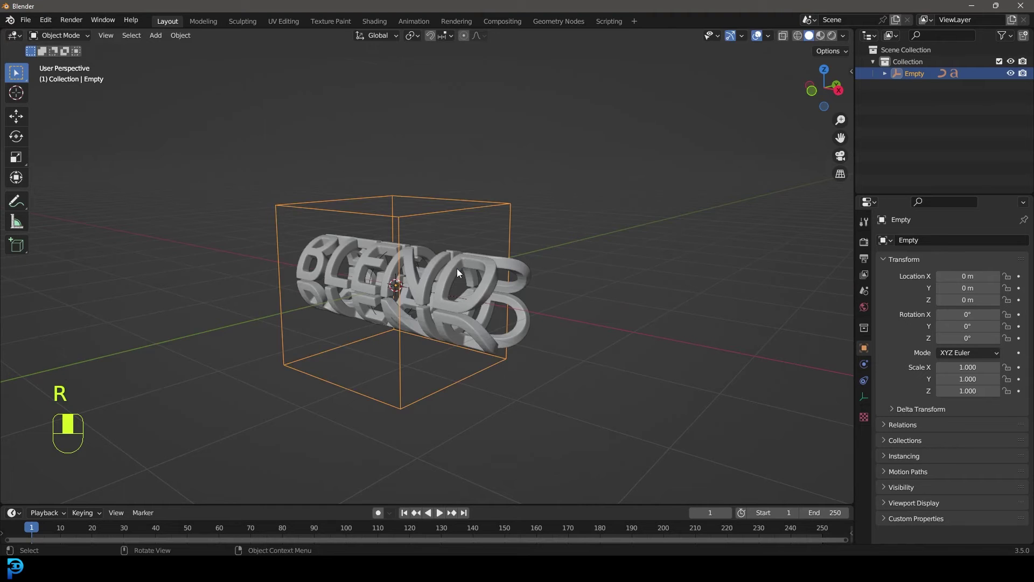
{"action": "key", "text": "KP_1"}
Step: Set the animation end frame to 100 and keyframe the Empty's rotation at frame 1
{"action": "scroll", "coordinate": [457, 269], "scroll_direction": "up", "scroll_amount": 3}
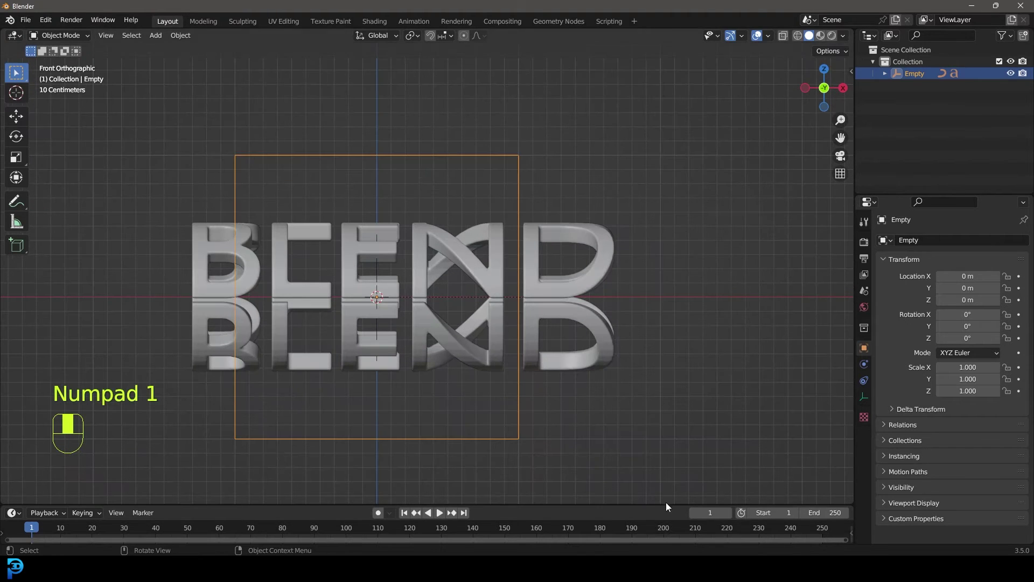
{"action": "left_click_drag", "start_coordinate": [666, 504], "coordinate": [673, 405]}
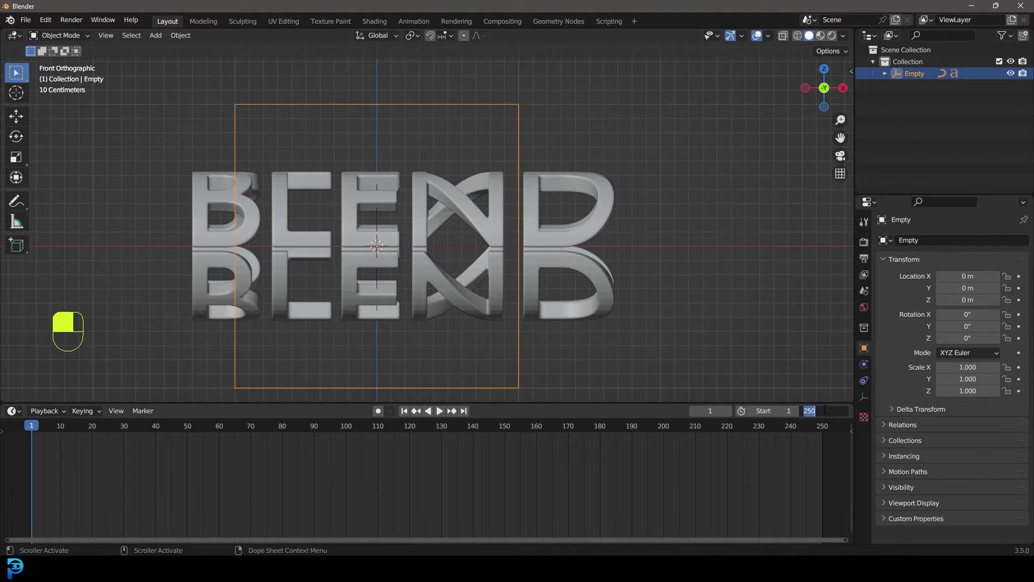
{"action": "key", "text": "Return"}
{"action": "key", "text": "Home"}
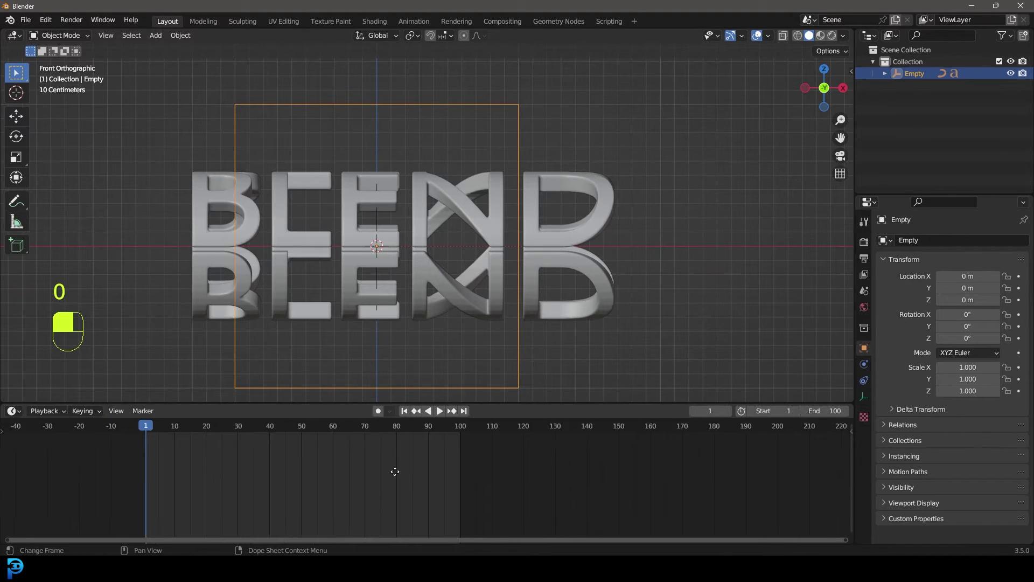
{"action": "middle_click_drag", "start_coordinate": [280, 161], "coordinate": [397, 131]}
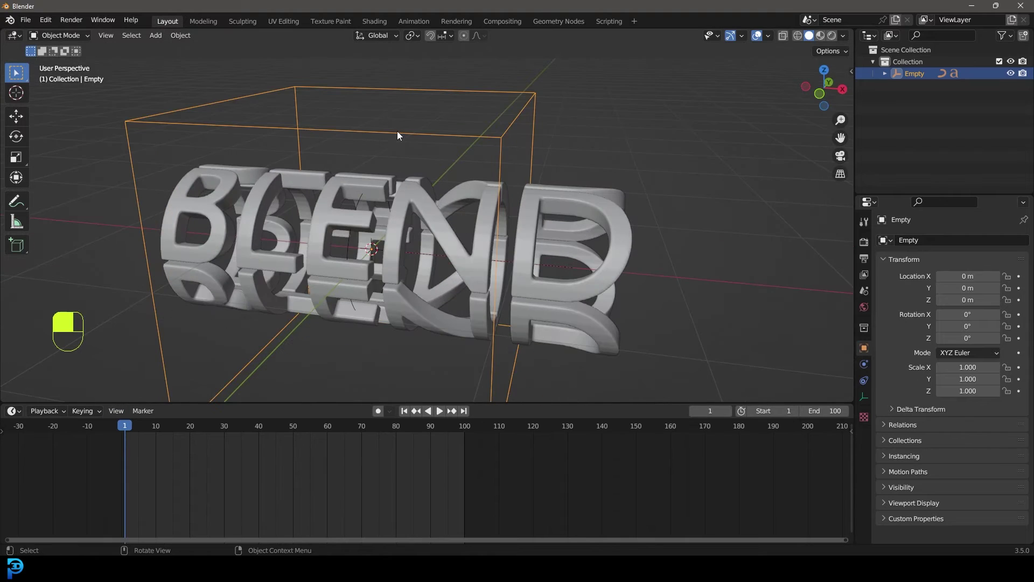
{"action": "key", "text": "i"}
{"action": "left_click", "coordinate": [302, 141]}
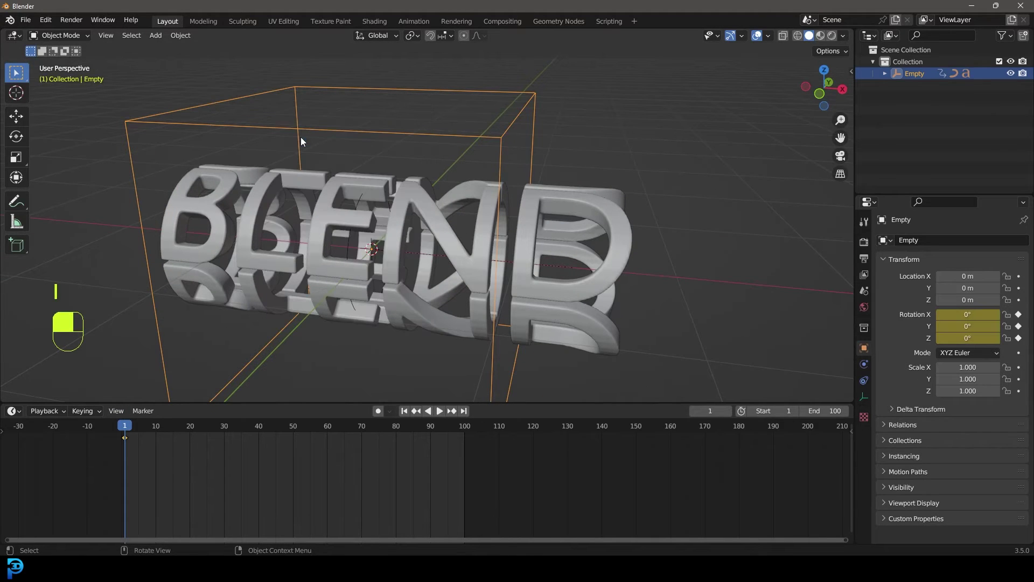
Step: At frame 100, set X rotation to 360° in the N panel and keyframe it
{"action": "key", "text": "n"}
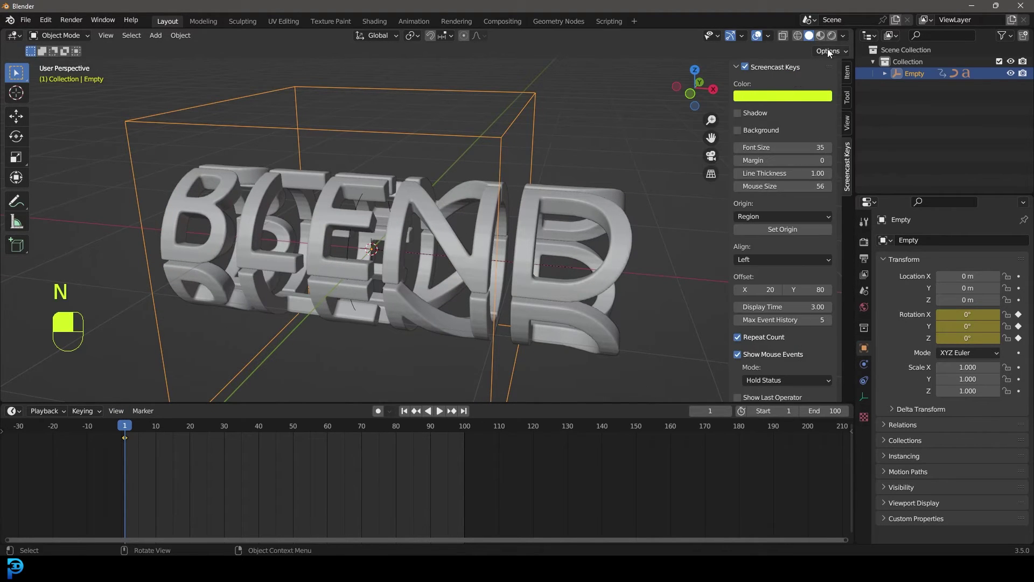
{"action": "left_click", "coordinate": [848, 70]}
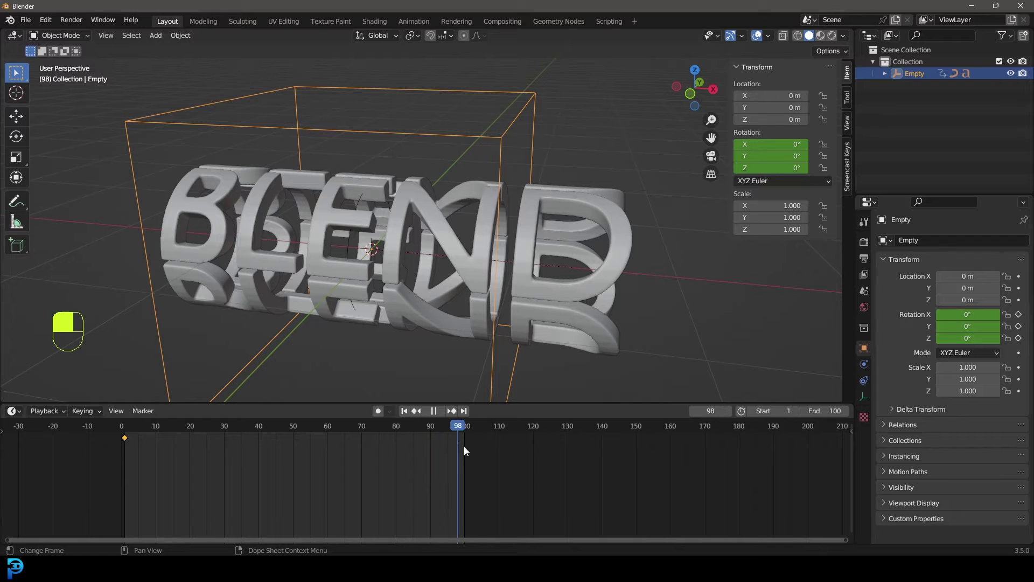
{"action": "key", "text": "Escape"}
{"action": "left_click", "coordinate": [776, 144]}
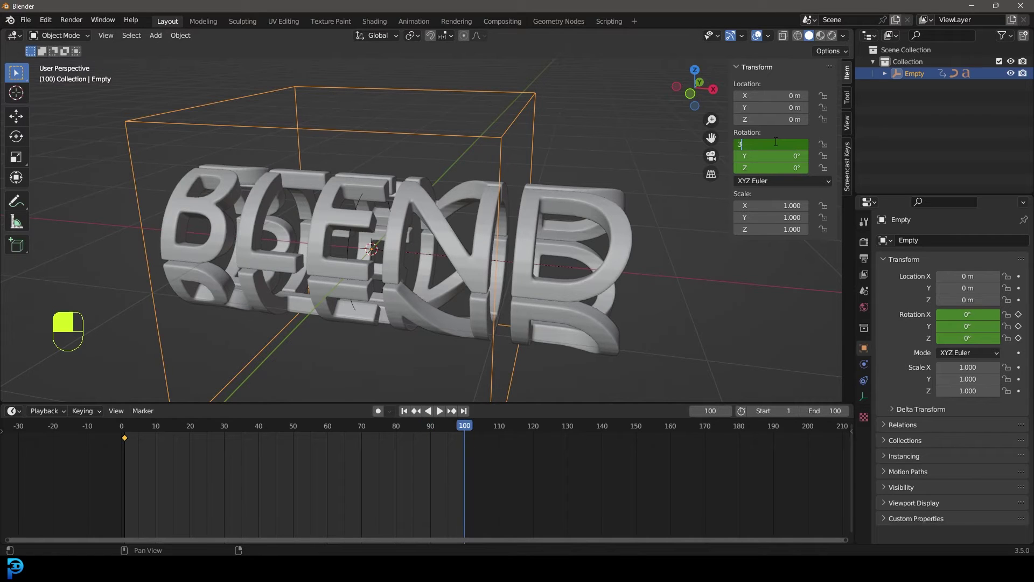
{"action": "key", "text": "i"}
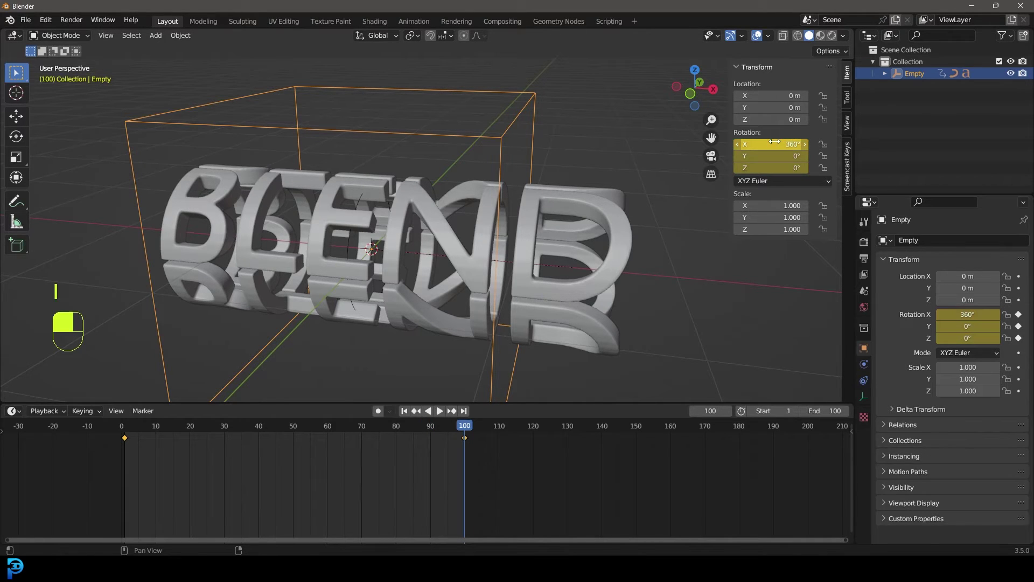
{"action": "left_click_drag", "start_coordinate": [589, 479], "coordinate": [83, 428]}
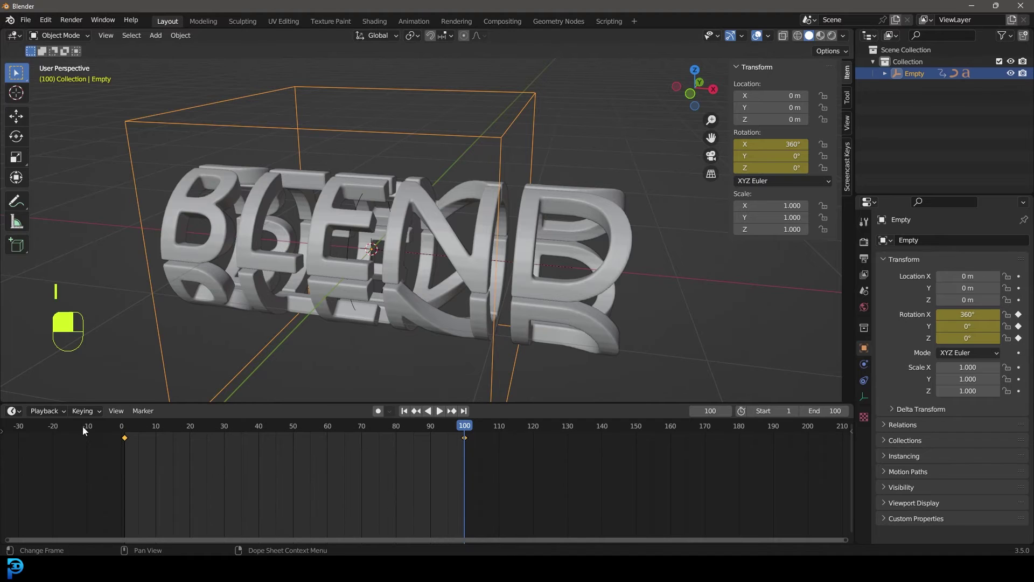
Step: Give both rotation keyframes Linear interpolation and play the spin, stopping at frame 25
{"action": "key", "text": "t"}
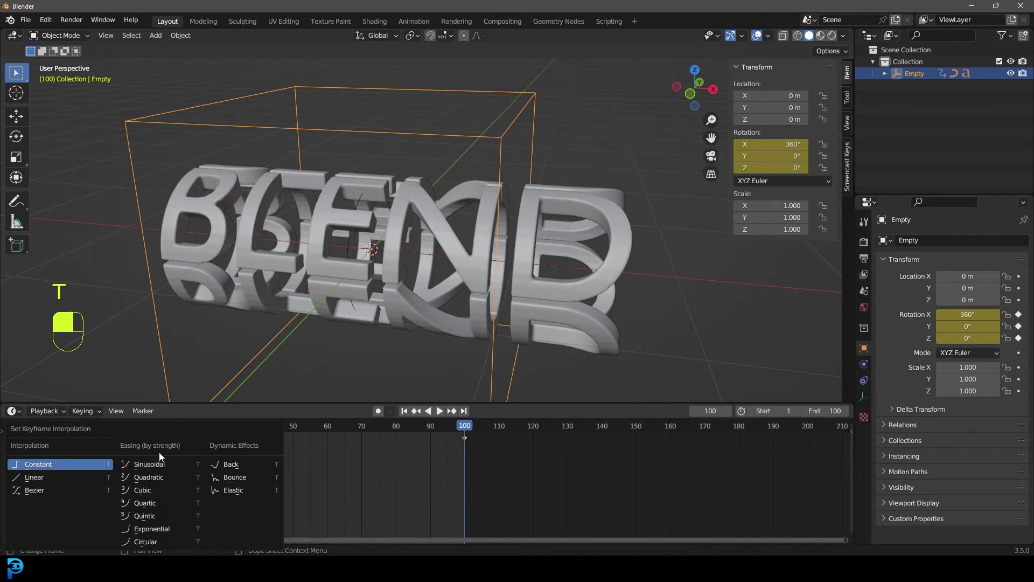
{"action": "left_click", "coordinate": [61, 476]}
{"action": "left_click_drag", "start_coordinate": [464, 431], "coordinate": [106, 451]}
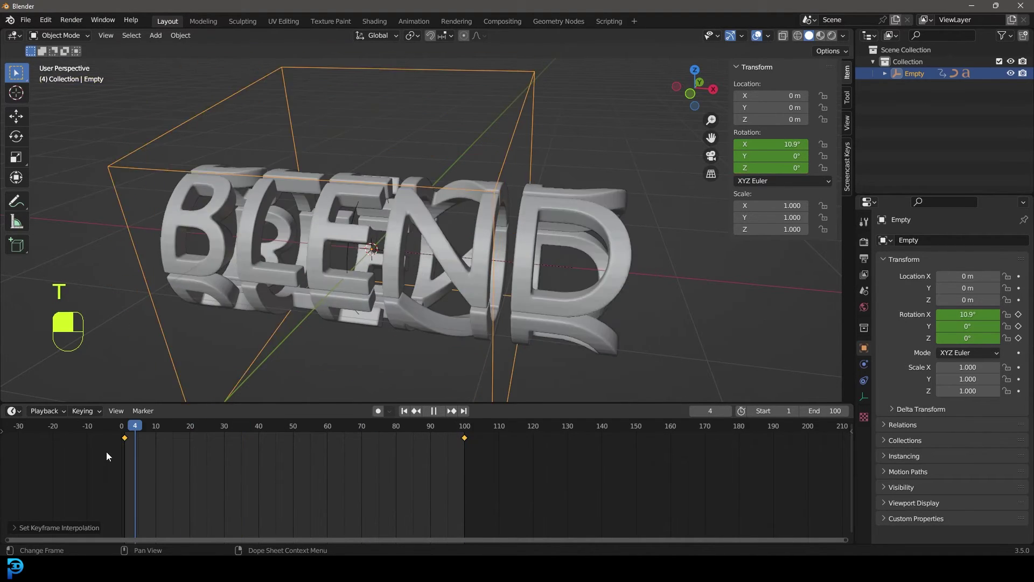
{"action": "key", "text": "space"}
{"action": "key", "text": "alt+a"}
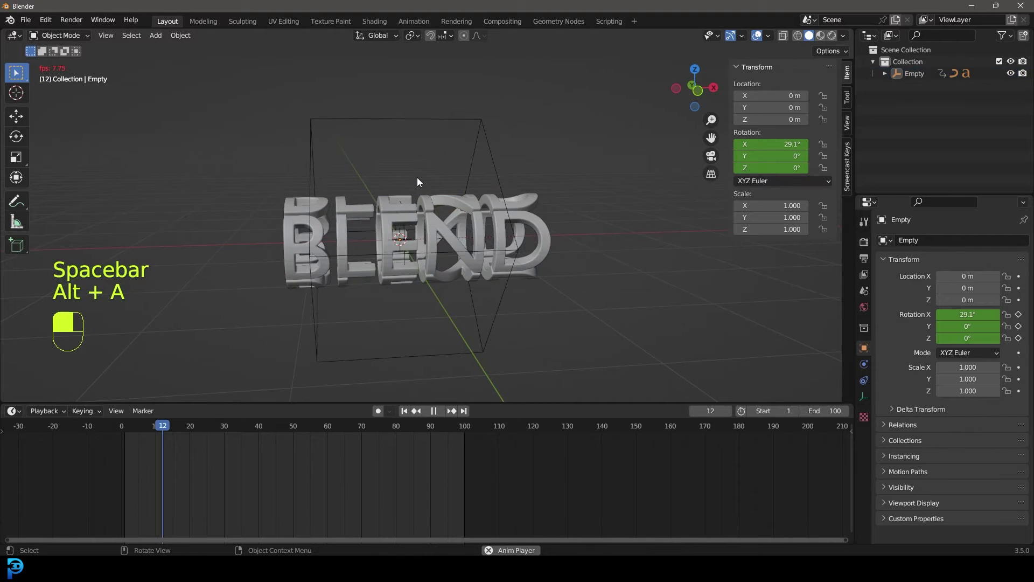
{"action": "key", "text": "KP_0"}
{"action": "key", "text": "space"}
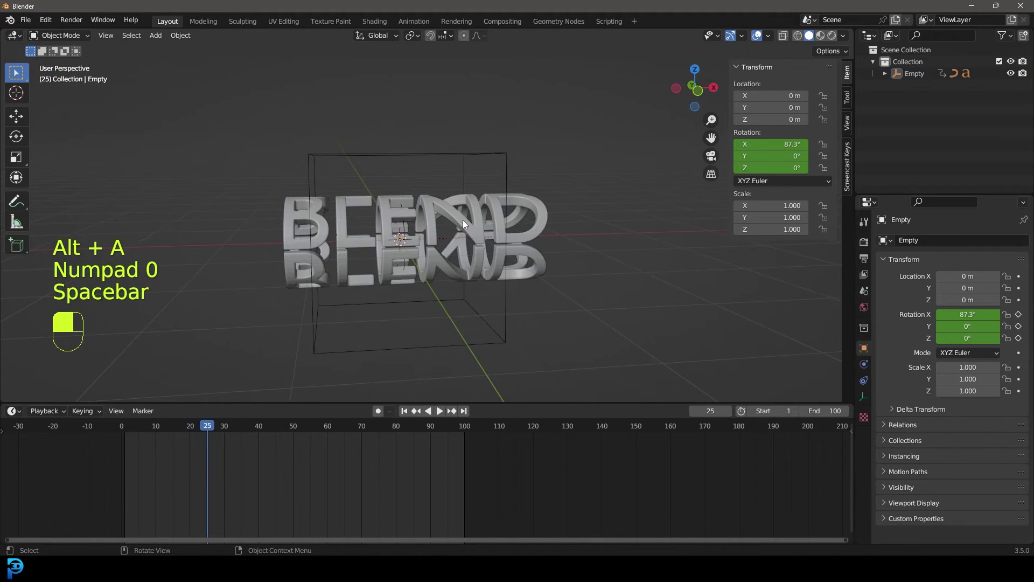
{"action": "left_click", "coordinate": [453, 200]}
{"action": "scroll", "coordinate": [513, 211], "scroll_direction": "up", "scroll_amount": 3}
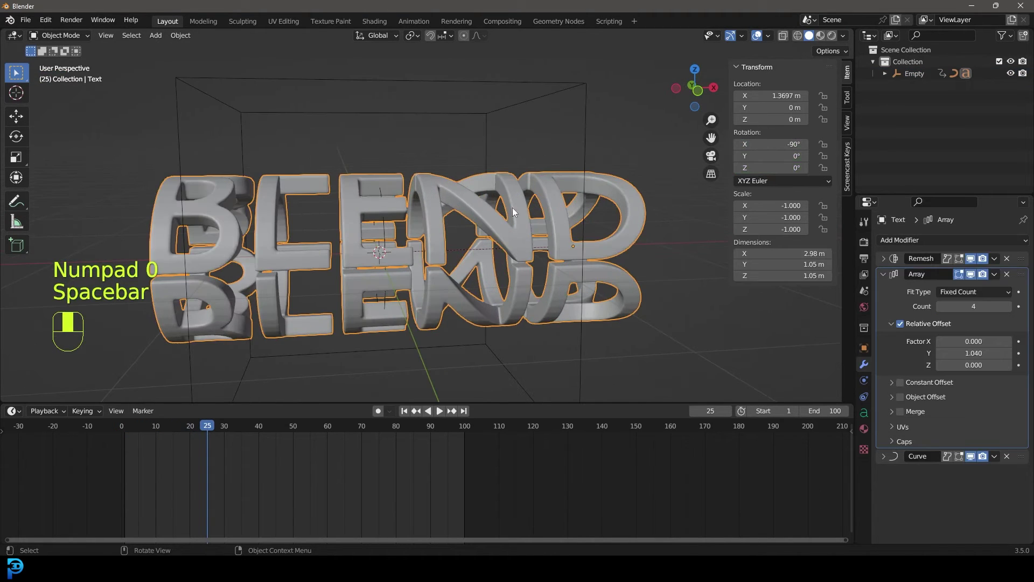
Step: Turn off Remesh's viewport display, play the spinning text, then turn Remesh back on
{"action": "left_click", "coordinate": [883, 275]}
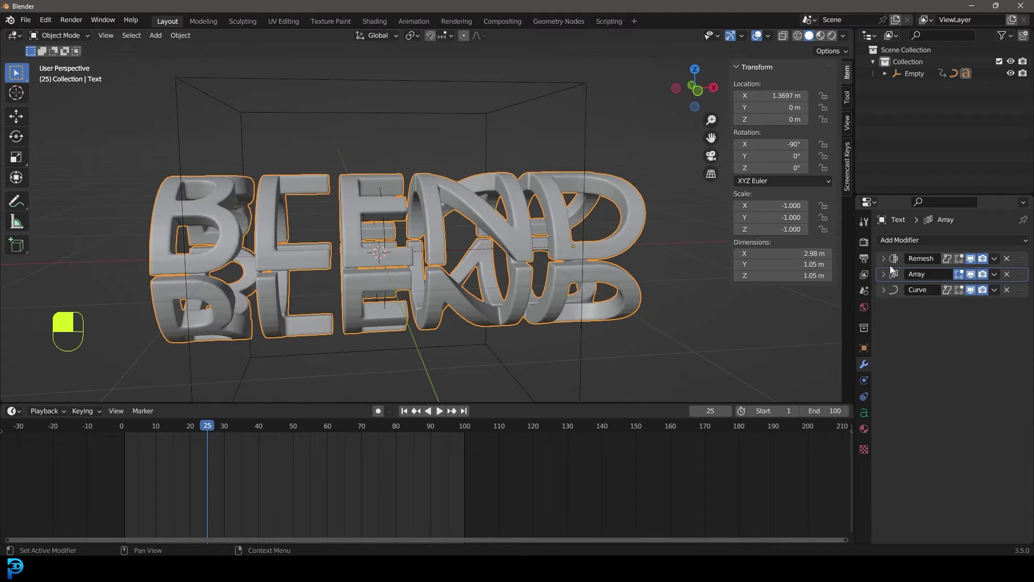
{"action": "left_click", "coordinate": [971, 258]}
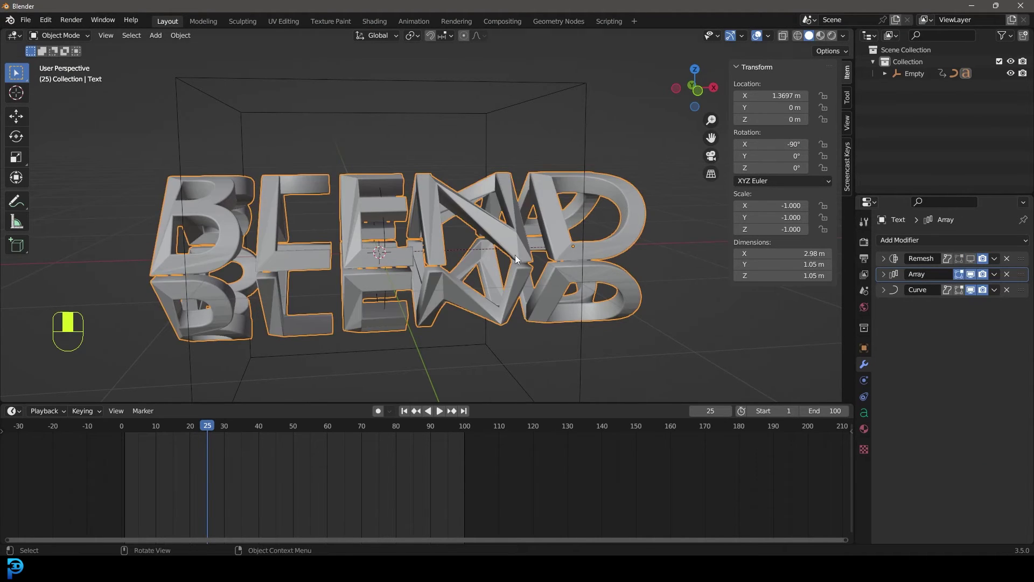
{"action": "middle_click_drag", "start_coordinate": [515, 254], "coordinate": [575, 253]}
{"action": "key", "text": "space"}
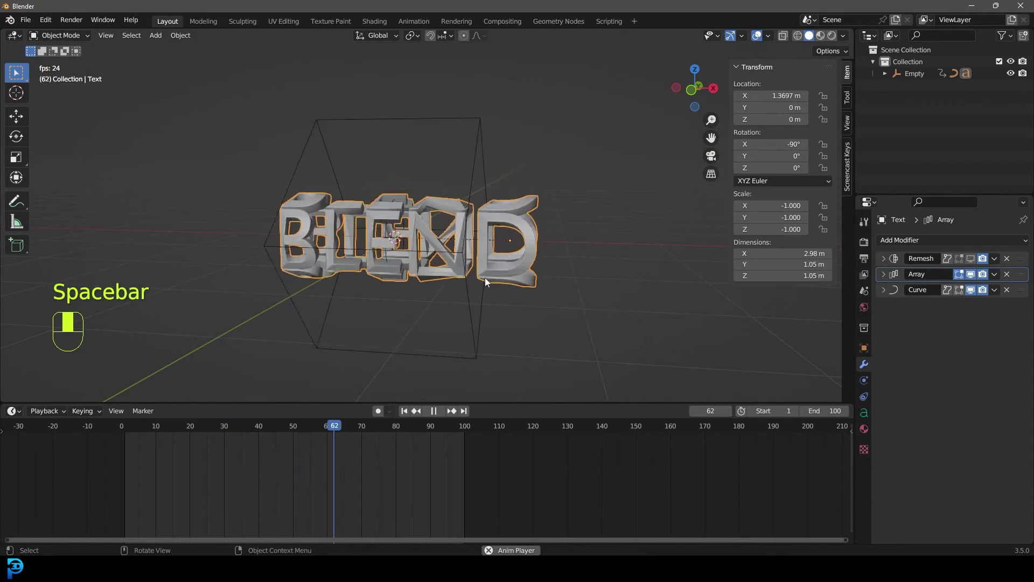
{"action": "mouse_move", "coordinate": [485, 276]}
{"action": "middle_mouse_down"}
{"action": "mouse_move", "coordinate": [441, 285]}
{"action": "mouse_move", "coordinate": [484, 282]}
{"action": "middle_mouse_up"}
{"action": "scroll", "coordinate": [474, 285], "scroll_direction": "up", "scroll_amount": 3}
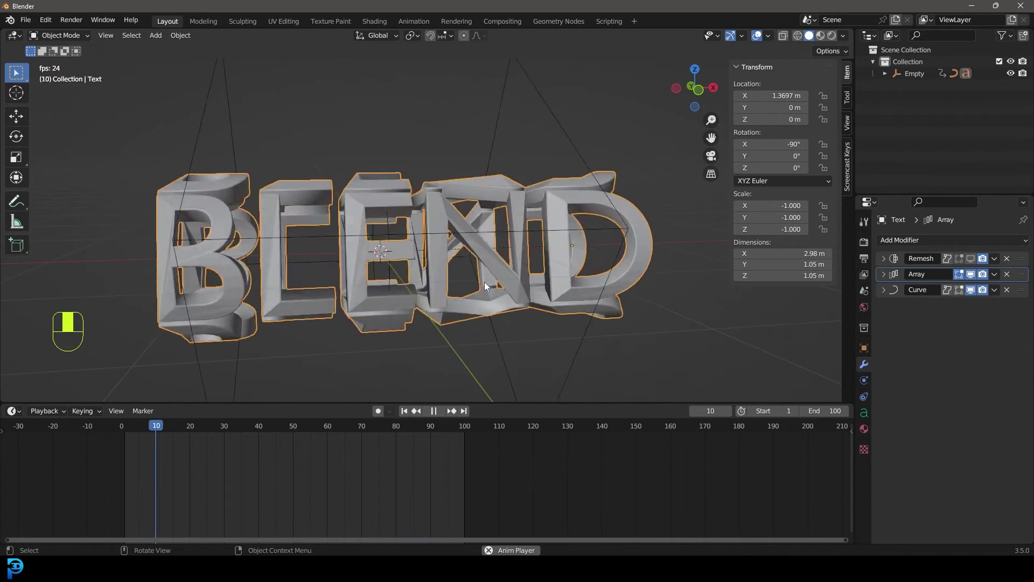
{"action": "key", "text": "space"}
{"action": "left_click", "coordinate": [970, 258]}
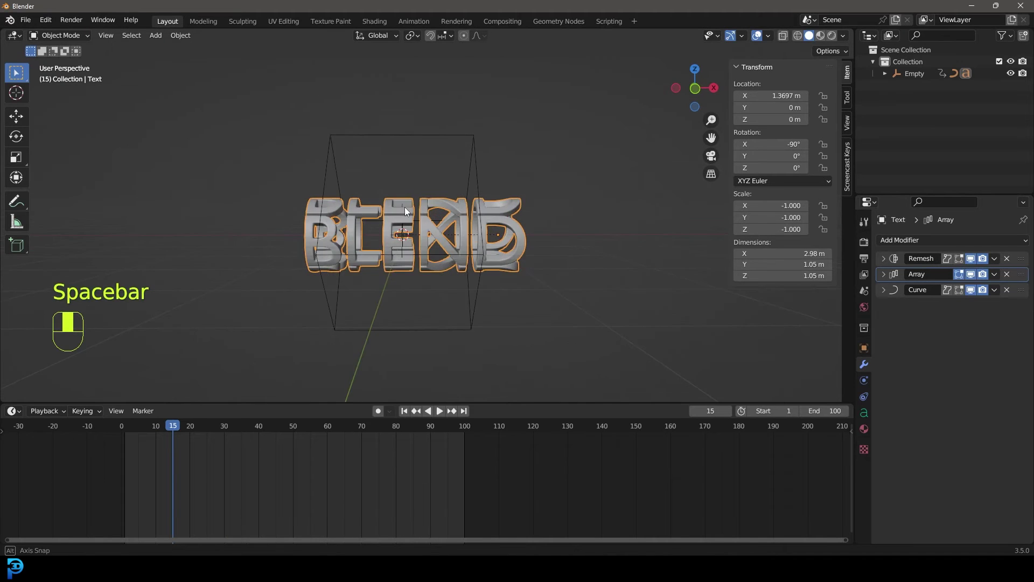
Step: Add a camera, pull it back along Y to about -4.24 m, and view through it
{"action": "key", "text": "KP_1"}
{"action": "key", "text": "shift+a"}
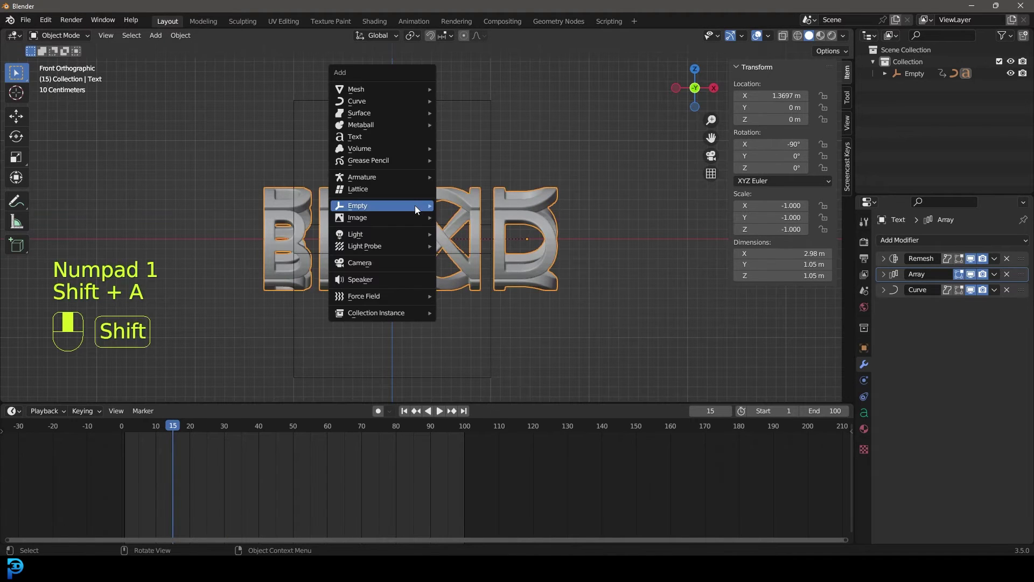
{"action": "left_click", "coordinate": [386, 264]}
{"action": "middle_click_drag", "start_coordinate": [520, 251], "coordinate": [416, 268]}
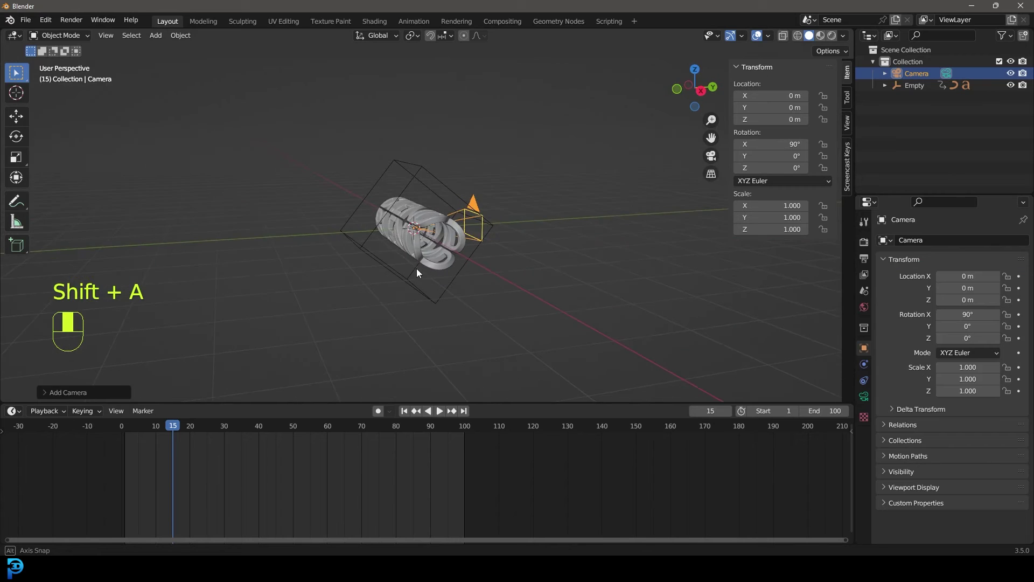
{"action": "key", "text": "g"}
{"action": "left_click", "coordinate": [214, 318]}
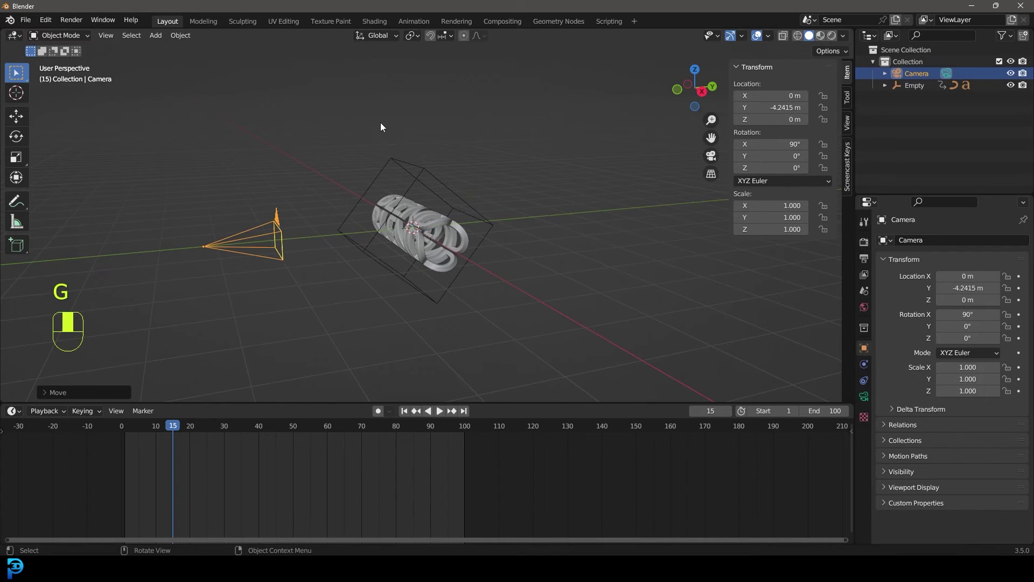
{"action": "key", "text": "KP_0"}
{"action": "key", "text": "g"}
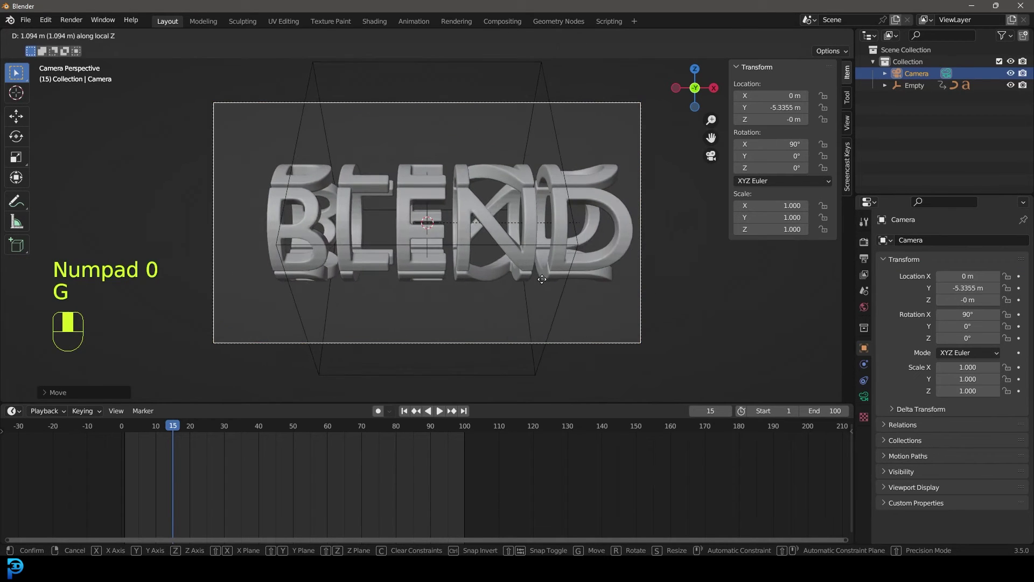
{"action": "left_click", "coordinate": [541, 293]}
Step: Make the camera orthographic with an orthographic scale of 3.670
{"action": "left_click", "coordinate": [864, 397]}
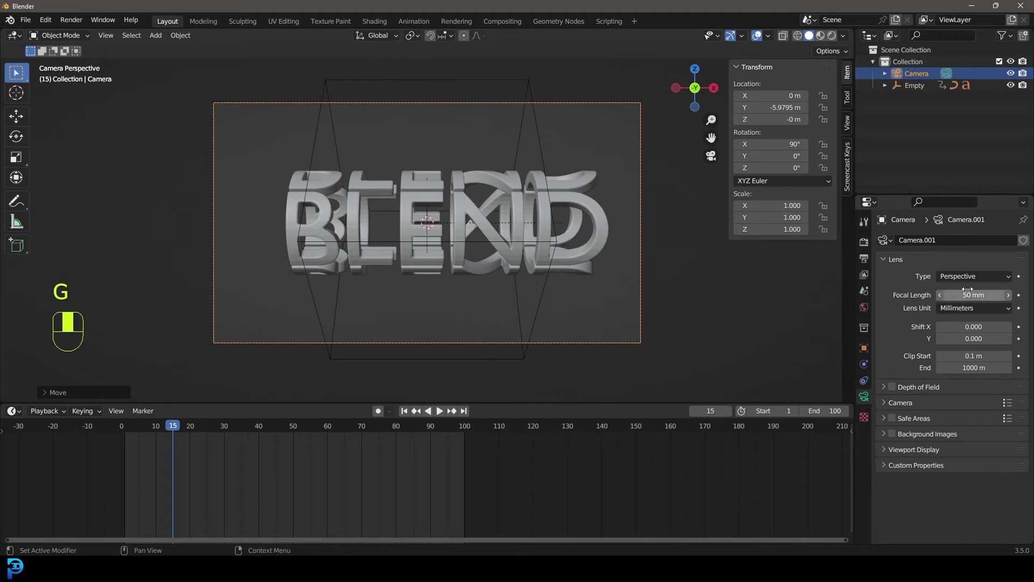
{"action": "left_click", "coordinate": [969, 276]}
{"action": "left_click", "coordinate": [964, 303]}
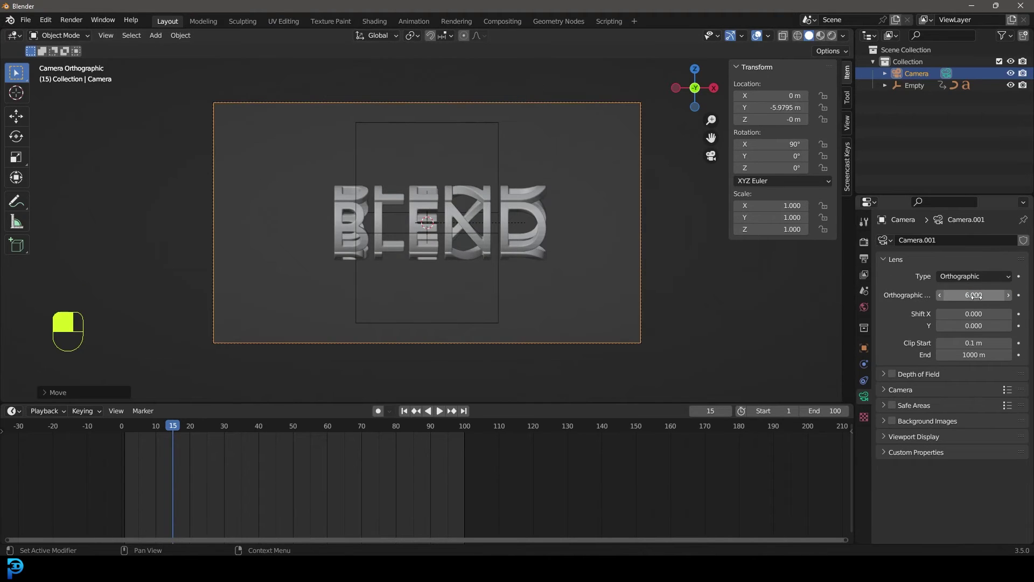
{"action": "left_click_drag", "start_coordinate": [975, 296], "coordinate": [929, 295], "text": "shift"}
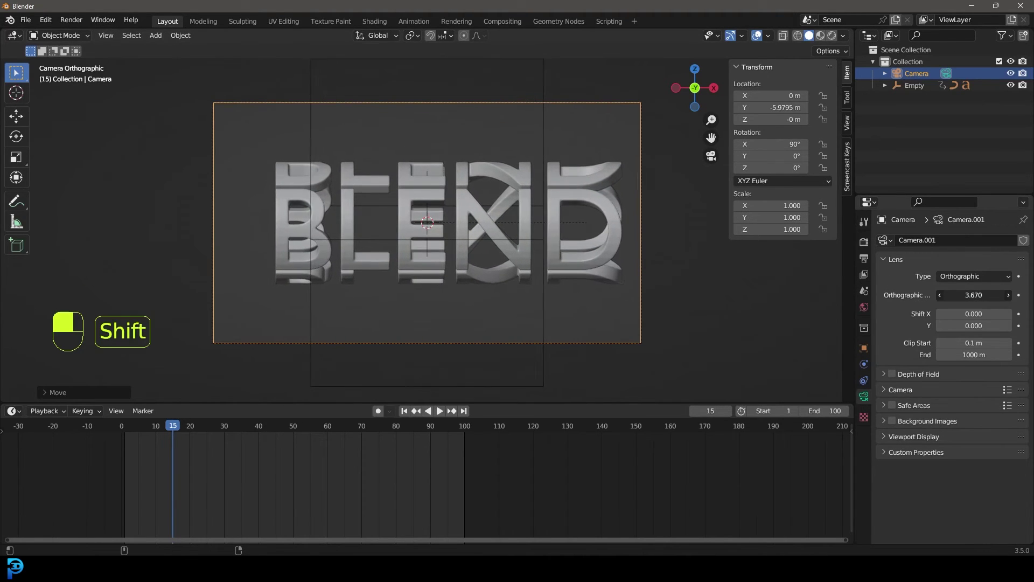
Step: Rotate the camera -34.8° about the 3D cursor, re-centre it, then restore the Median Point pivot
{"action": "left_click", "coordinate": [422, 36]}
{"action": "left_click", "coordinate": [474, 62]}
{"action": "key", "text": "r"}
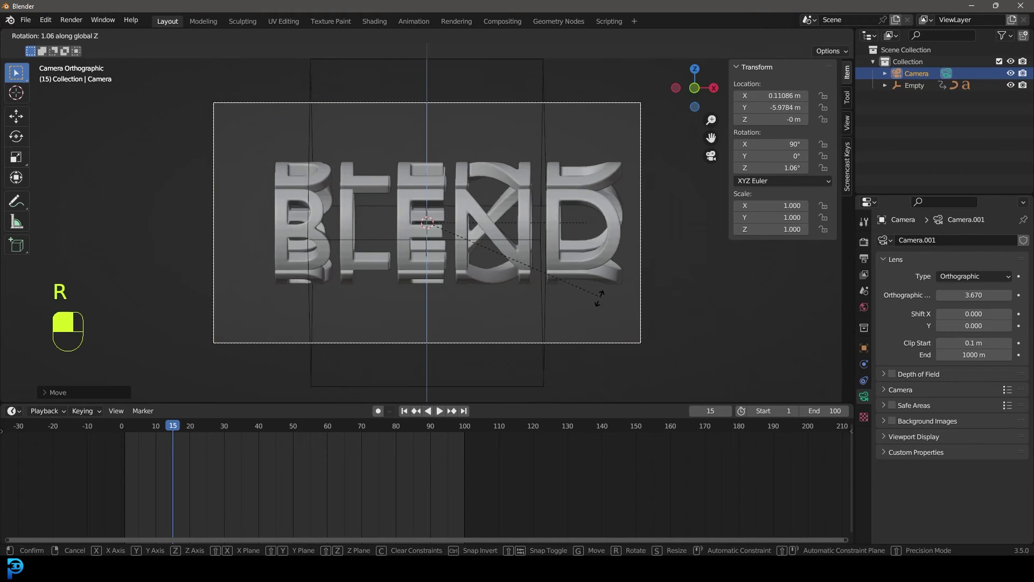
{"action": "left_click", "coordinate": [611, 184]}
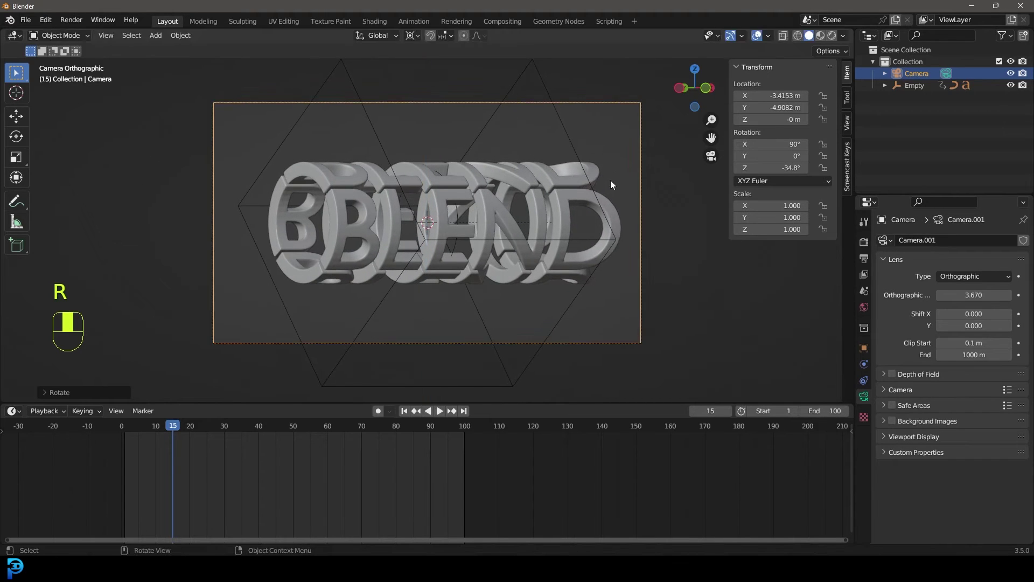
{"action": "key", "text": "g"}
{"action": "left_click", "coordinate": [630, 180]}
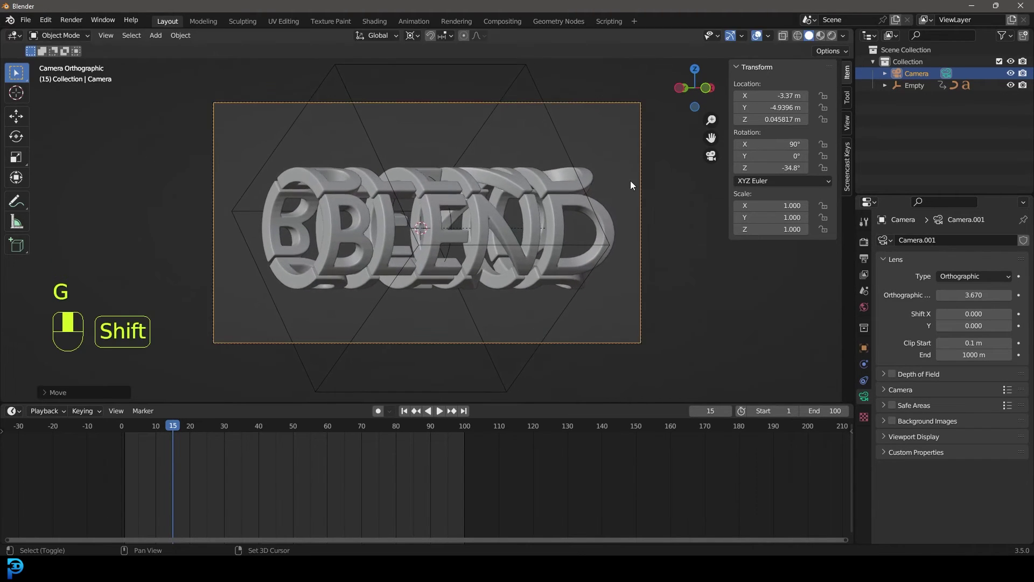
{"action": "left_click", "coordinate": [415, 34]}
{"action": "left_click", "coordinate": [439, 83]}
{"action": "scroll", "coordinate": [451, 133], "scroll_direction": "down", "scroll_amount": 3}
Step: Add a plane, lower it beneath the BLEND text, and scale it up into a floor
{"action": "key", "text": "shift+a"}
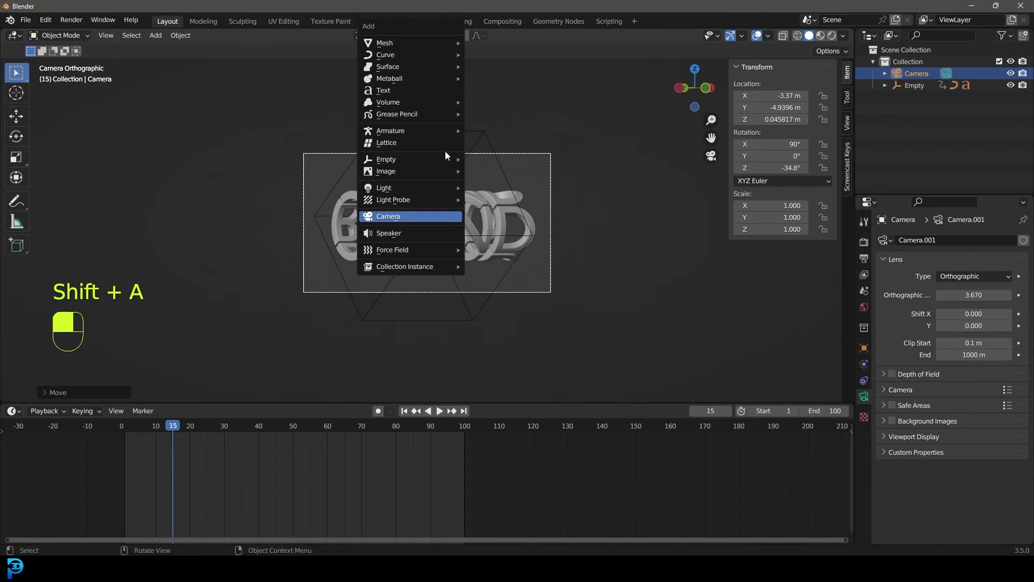
{"action": "mouse_move", "coordinate": [422, 42]}
{"action": "left_click", "coordinate": [493, 44]}
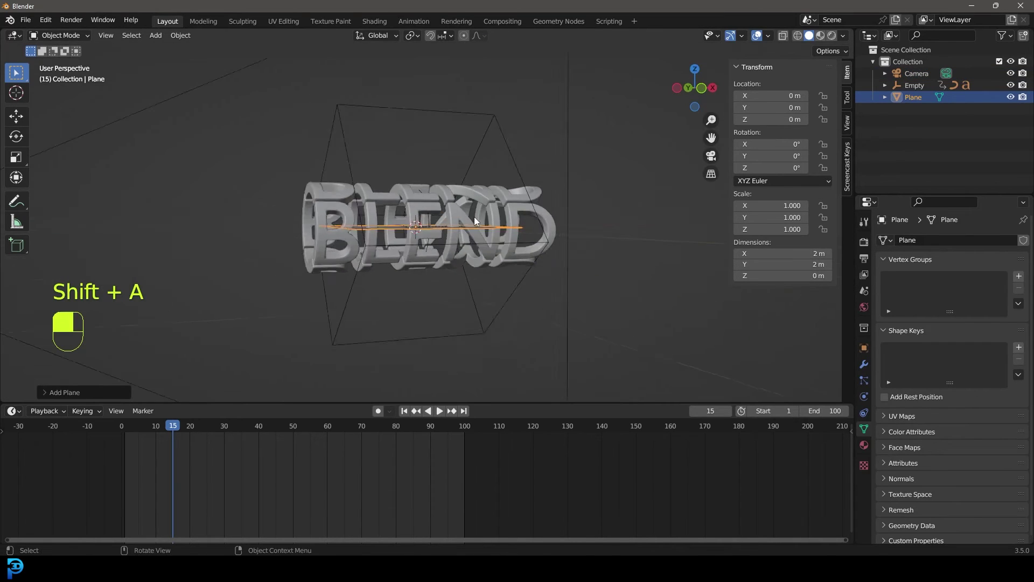
{"action": "scroll", "coordinate": [474, 217], "scroll_direction": "down", "scroll_amount": 3}
{"action": "key", "text": "g"}
{"action": "left_click", "coordinate": [474, 307]}
{"action": "middle_click_drag", "start_coordinate": [474, 307], "coordinate": [517, 323]}
{"action": "key", "text": "s"}
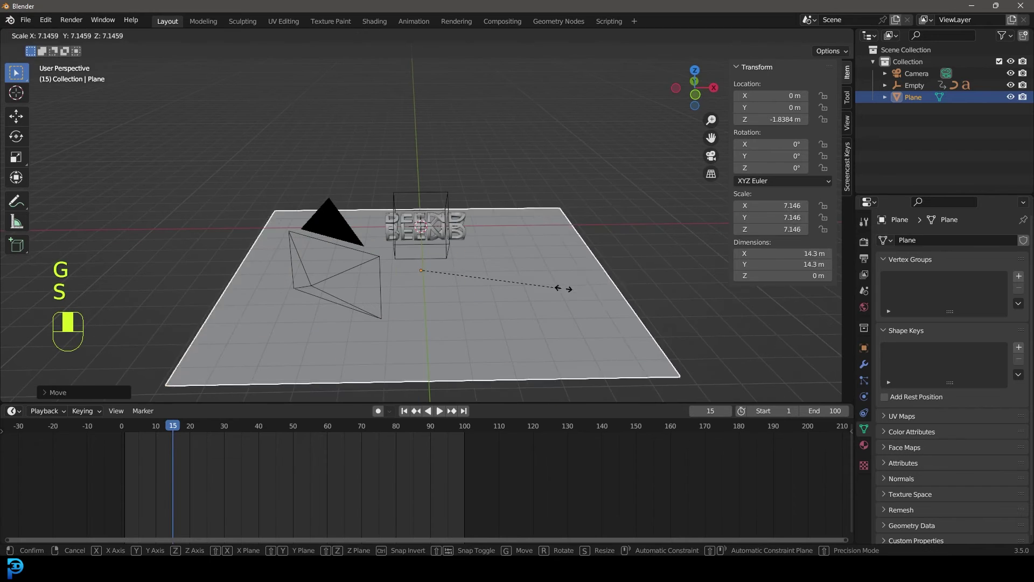
{"action": "left_click", "coordinate": [565, 279]}
{"action": "middle_click_drag", "start_coordinate": [566, 280], "coordinate": [525, 221]}
Step: In Edit Mode, select the plane's back edge and extrude it upward into a wall
{"action": "key", "text": "Tab"}
{"action": "left_click", "coordinate": [477, 215]}
{"action": "left_click", "coordinate": [706, 295], "text": "shift"}
{"action": "middle_click_drag", "start_coordinate": [706, 295], "coordinate": [684, 253]}
{"action": "key", "text": "e"}
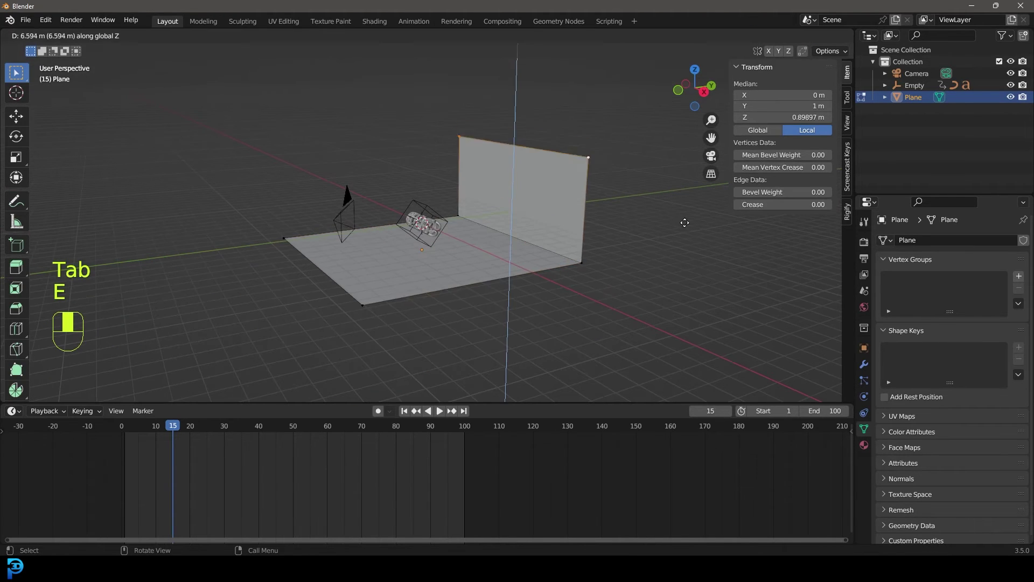
{"action": "left_click", "coordinate": [640, 210]}
Step: Bevel the edge where wall meets floor into a smooth curve, then return to Object Mode
{"action": "key", "text": "alt+a"}
{"action": "left_click", "coordinate": [571, 258], "text": "shift"}
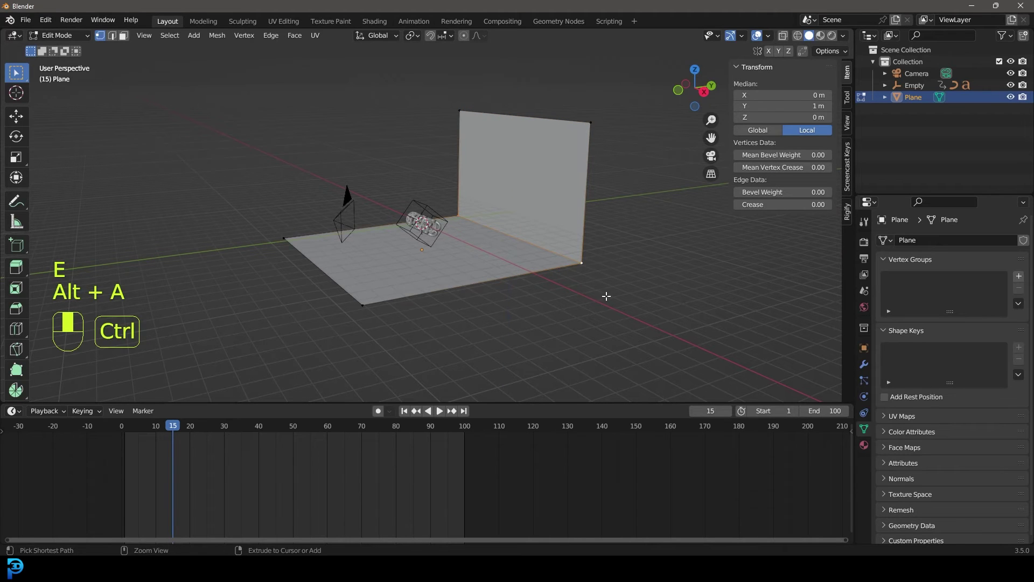
{"action": "key", "text": "ctrl+b"}
{"action": "scroll", "coordinate": [637, 316], "scroll_direction": "up", "scroll_amount": 8}
{"action": "left_click", "coordinate": [639, 321]}
{"action": "key", "text": "Tab"}
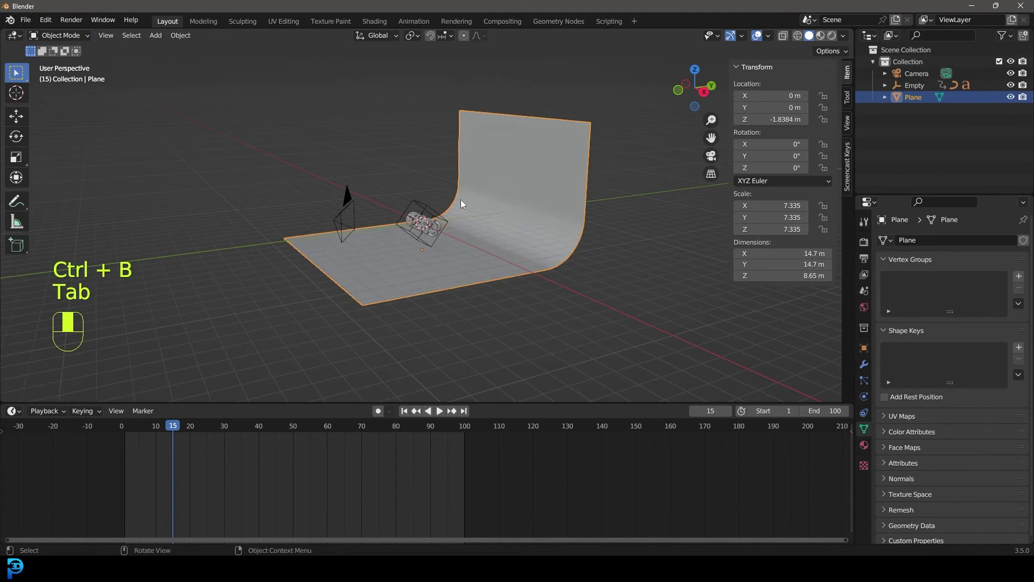
Step: In camera view, widen the backdrop to X 9.317 and draw a render region around the frame
{"action": "key", "text": "KP_0"}
{"action": "key", "text": "s"}
{"action": "key", "text": "x"}
{"action": "left_click", "coordinate": [541, 248]}
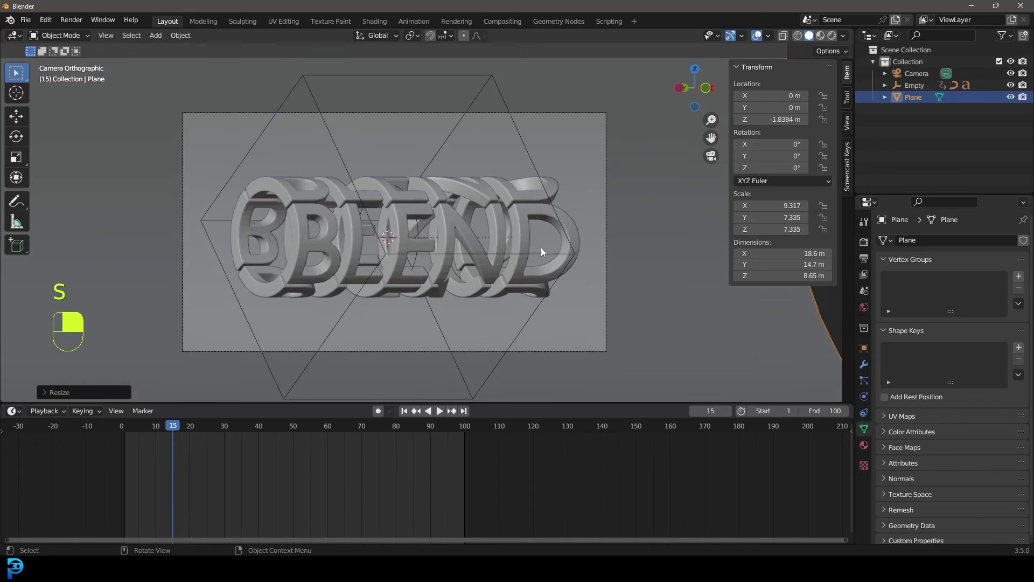
{"action": "scroll", "coordinate": [517, 251], "scroll_direction": "down", "scroll_amount": 1}
{"action": "key", "text": "ctrl+b"}
{"action": "left_click_drag", "start_coordinate": [156, 119], "coordinate": [624, 340]}
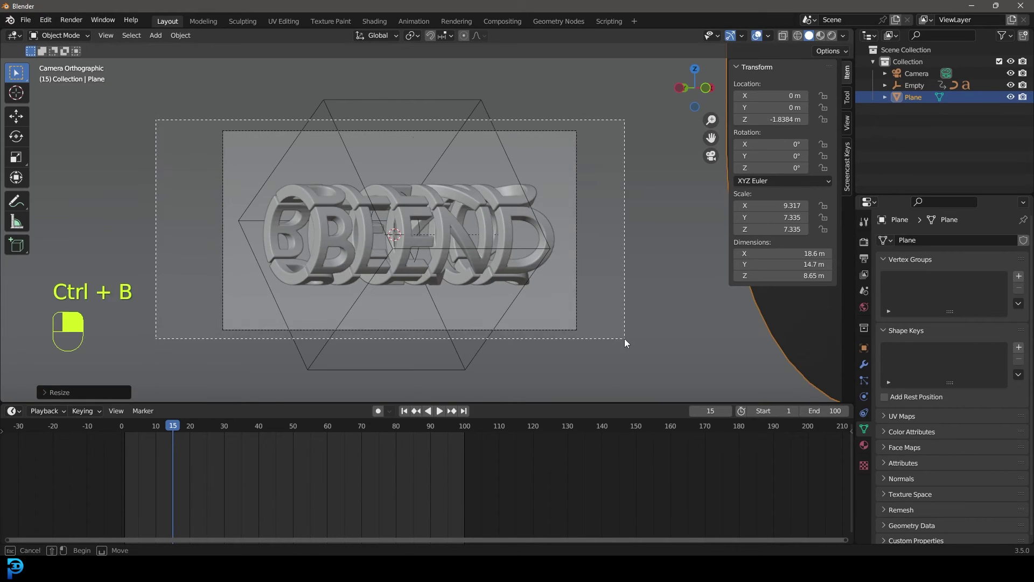
Step: Set the render engine to Cycles on GPU Compute with 50 max samples
{"action": "left_click", "coordinate": [865, 243]}
{"action": "left_click", "coordinate": [959, 240]}
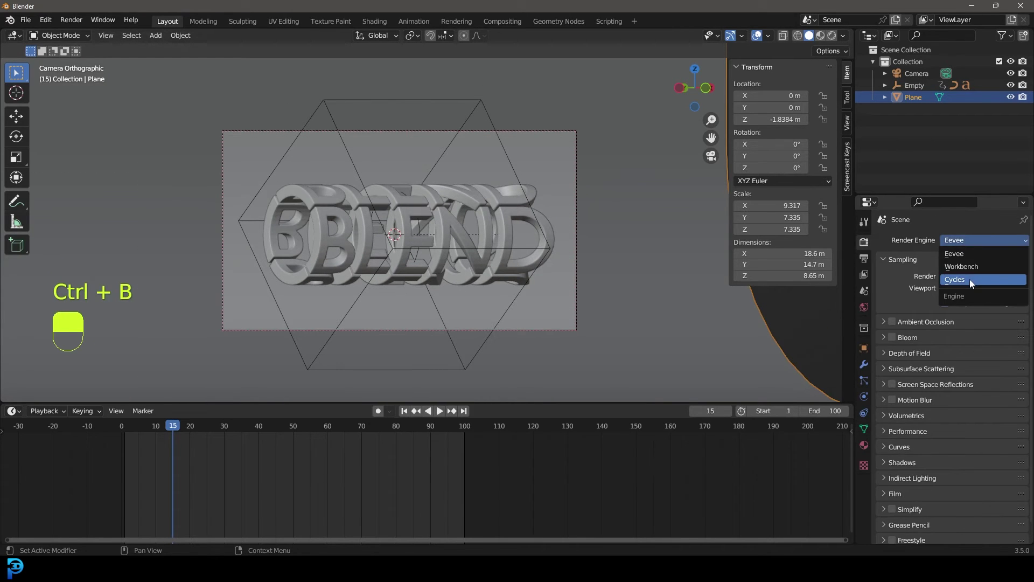
{"action": "left_click", "coordinate": [970, 279]}
{"action": "left_click", "coordinate": [962, 268]}
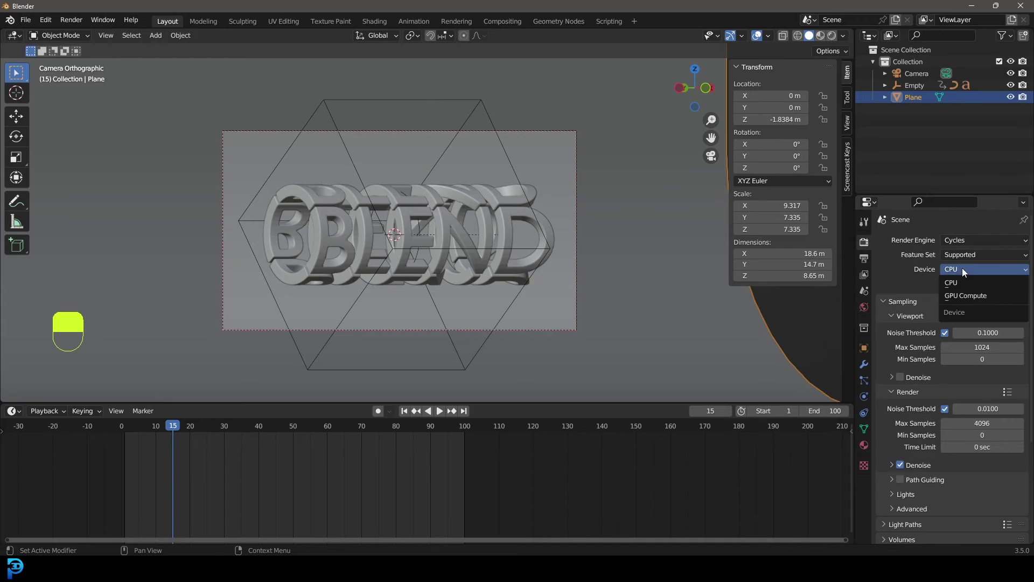
{"action": "left_click", "coordinate": [962, 298]}
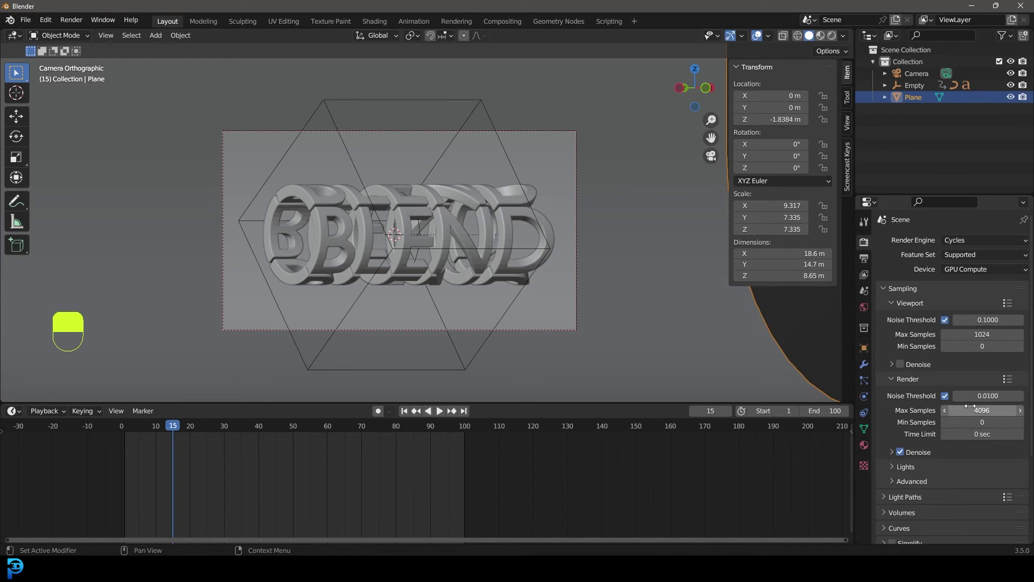
{"action": "left_click", "coordinate": [995, 410]}
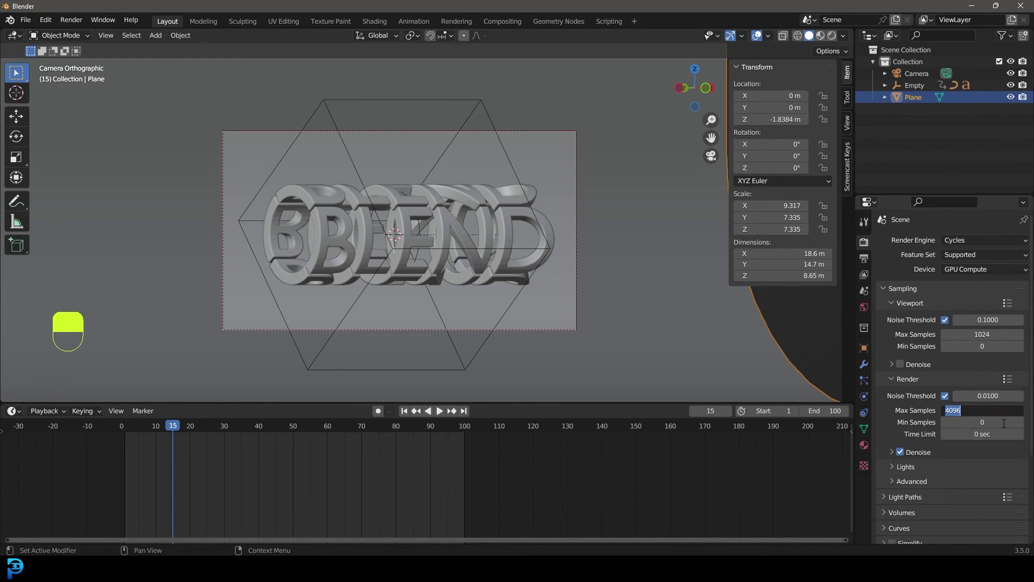
{"action": "type", "text": "50"}
{"action": "key", "text": "Return"}
Step: Save the file as untitled.blend and preview the scene in Rendered shading
{"action": "key", "text": "ctrl+s"}
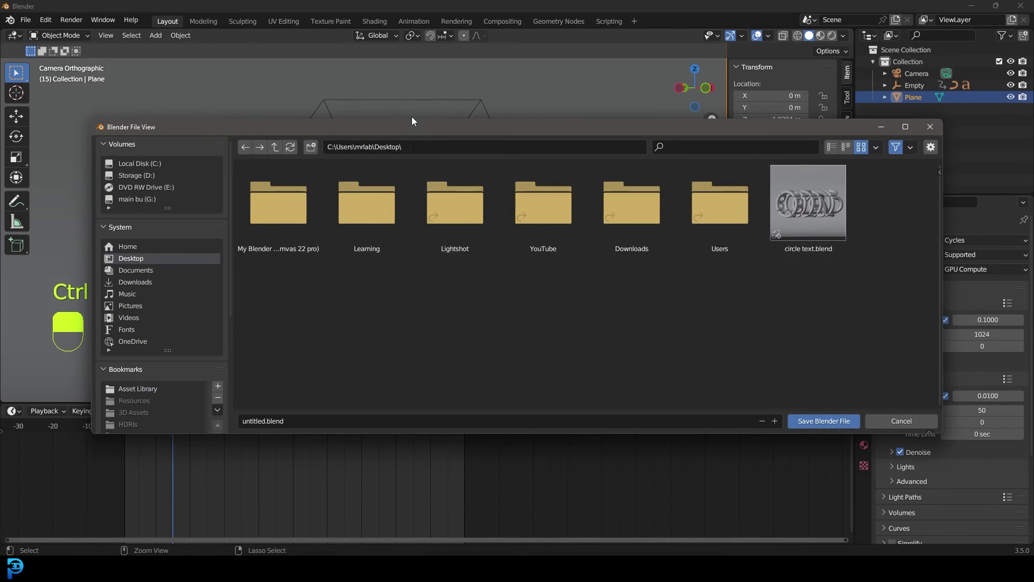
{"action": "left_click", "coordinate": [272, 422]}
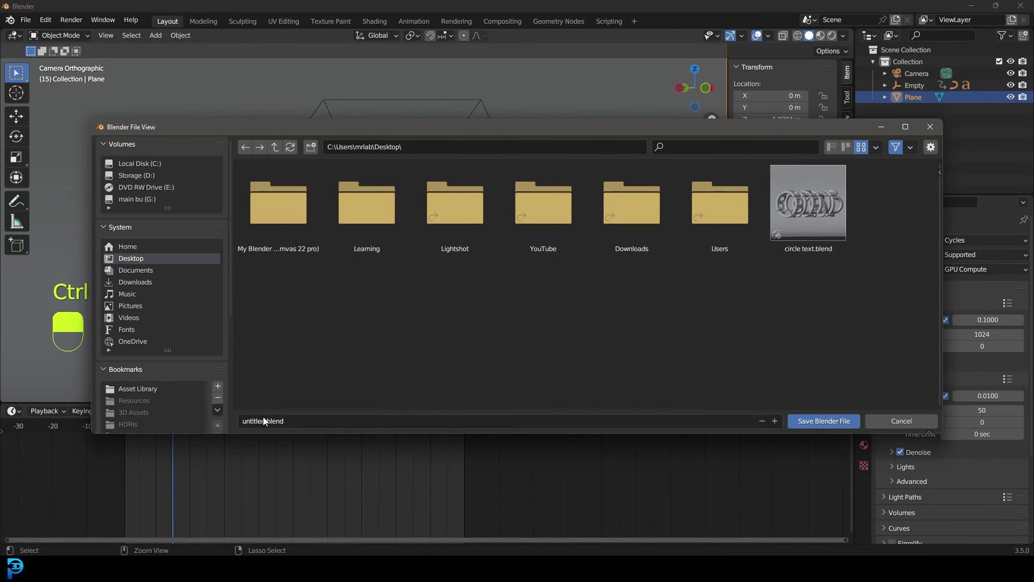
{"action": "left_click", "coordinate": [797, 418]}
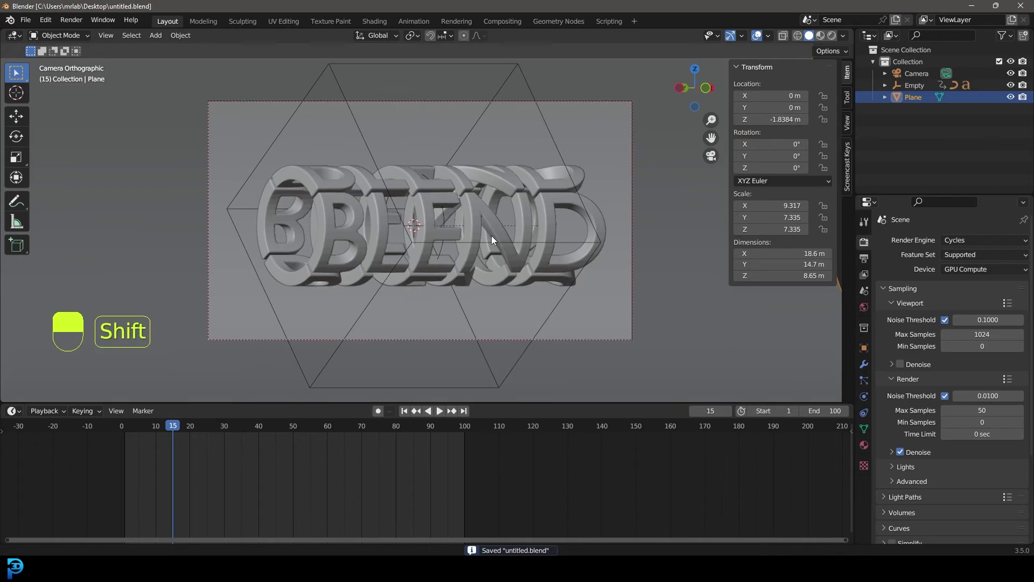
{"action": "key", "text": "z"}
{"action": "left_click", "coordinate": [526, 169]}
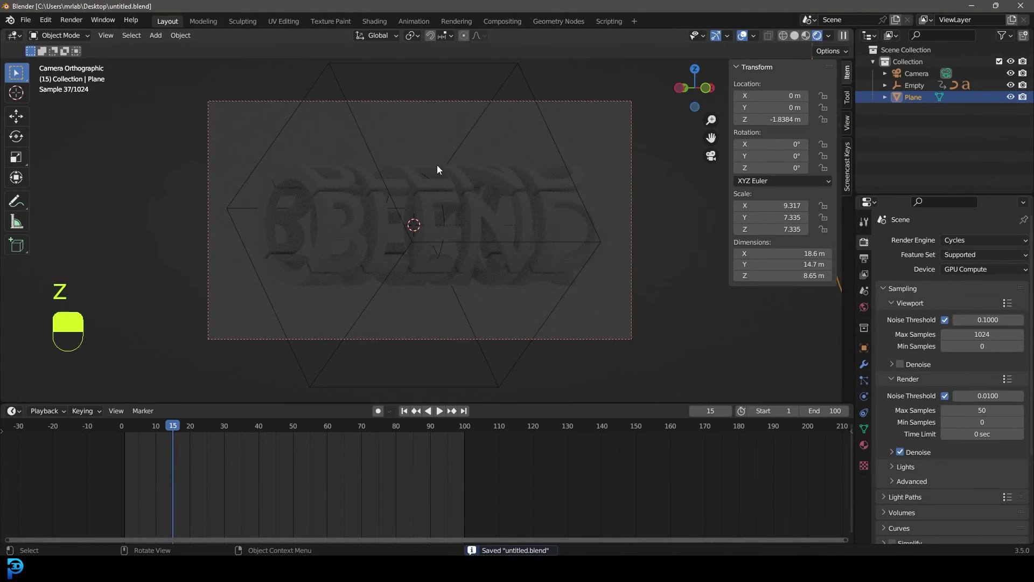
Step: Replace the World background colour with a Sky Texture
{"action": "left_click", "coordinate": [865, 307]}
{"action": "left_click", "coordinate": [942, 313]}
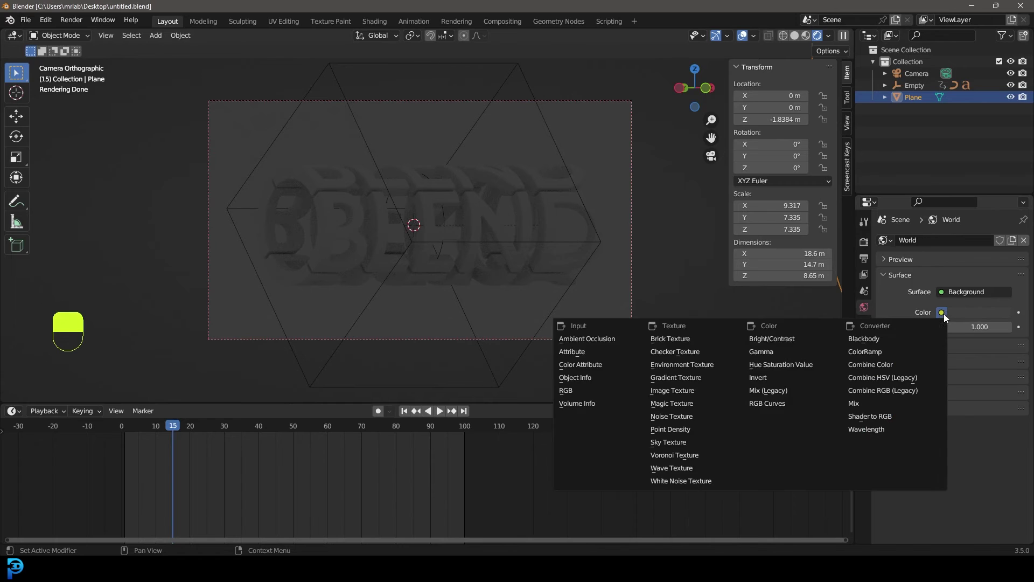
{"action": "left_click", "coordinate": [697, 439]}
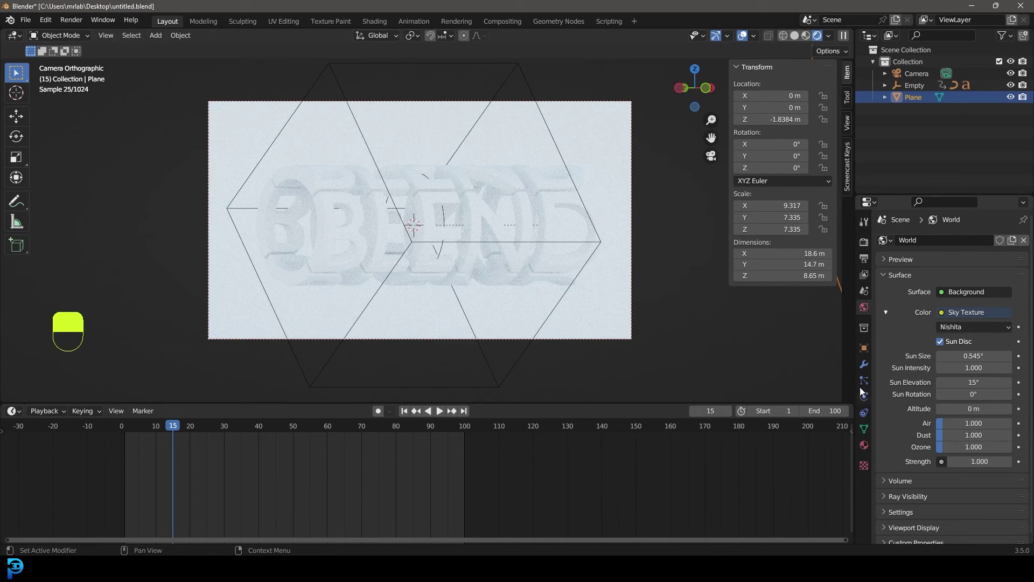
{"action": "scroll", "coordinate": [613, 140], "scroll_direction": "down", "scroll_amount": 2}
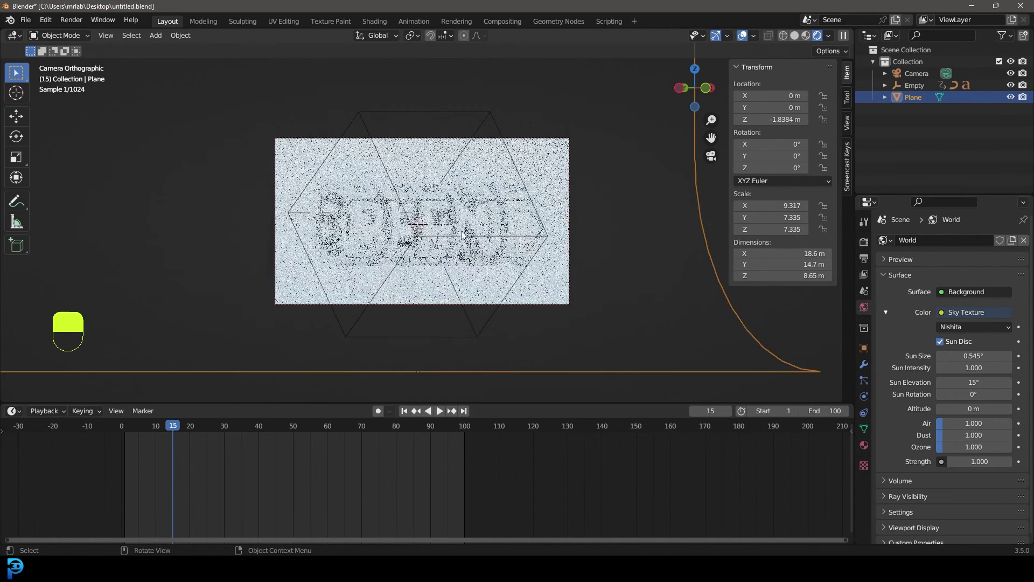
{"action": "key", "text": "shift+a"}
Step: Add an area light, raise it above the text along Z, and set its power to 200 W
{"action": "mouse_move", "coordinate": [411, 377]}
{"action": "left_click", "coordinate": [515, 411]}
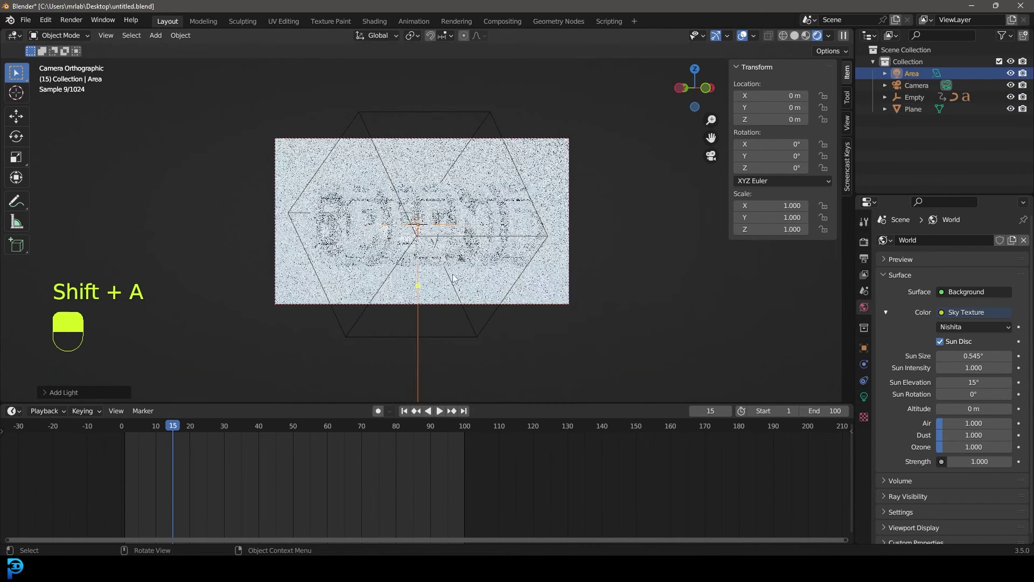
{"action": "key", "text": "g"}
{"action": "left_click", "coordinate": [434, 147]}
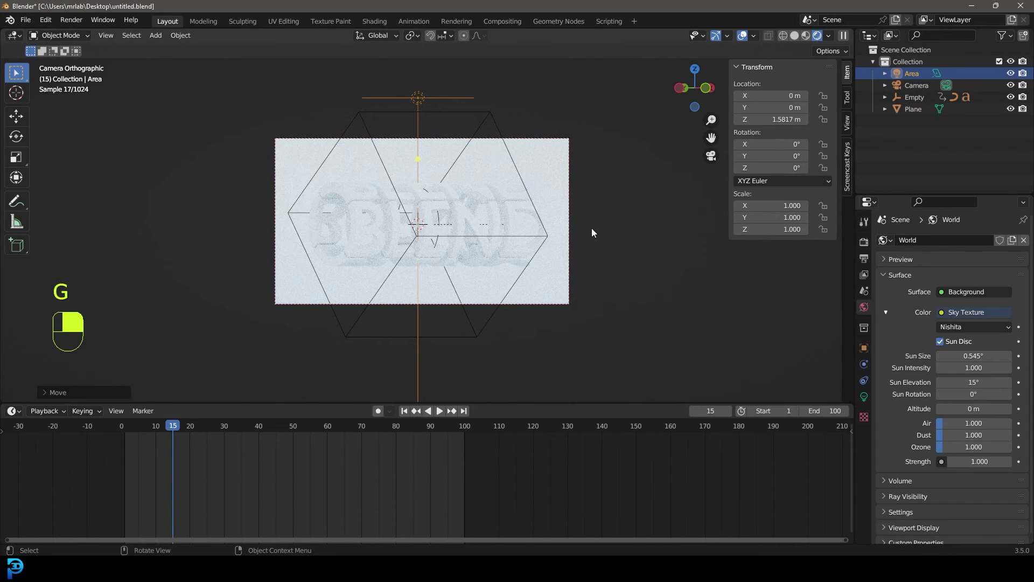
{"action": "left_click", "coordinate": [864, 397]}
{"action": "left_click", "coordinate": [984, 320]}
{"action": "type", "text": "200"}
{"action": "key", "text": "Return"}
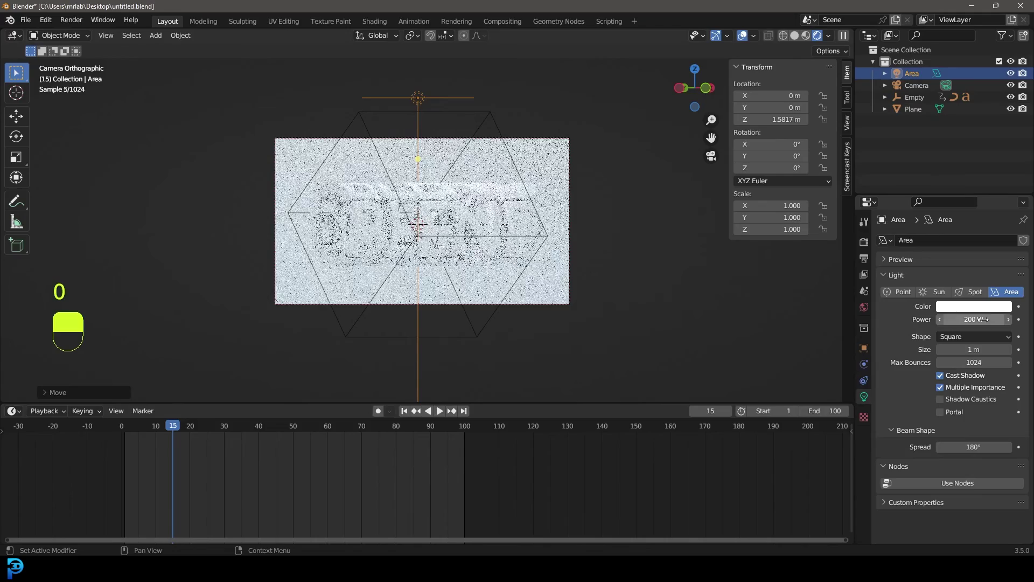
Step: Stretch the area light to 2.819 on X and return to the camera view
{"action": "middle_click_drag", "start_coordinate": [580, 240], "coordinate": [506, 250]}
{"action": "key", "text": "s"}
{"action": "key", "text": "x"}
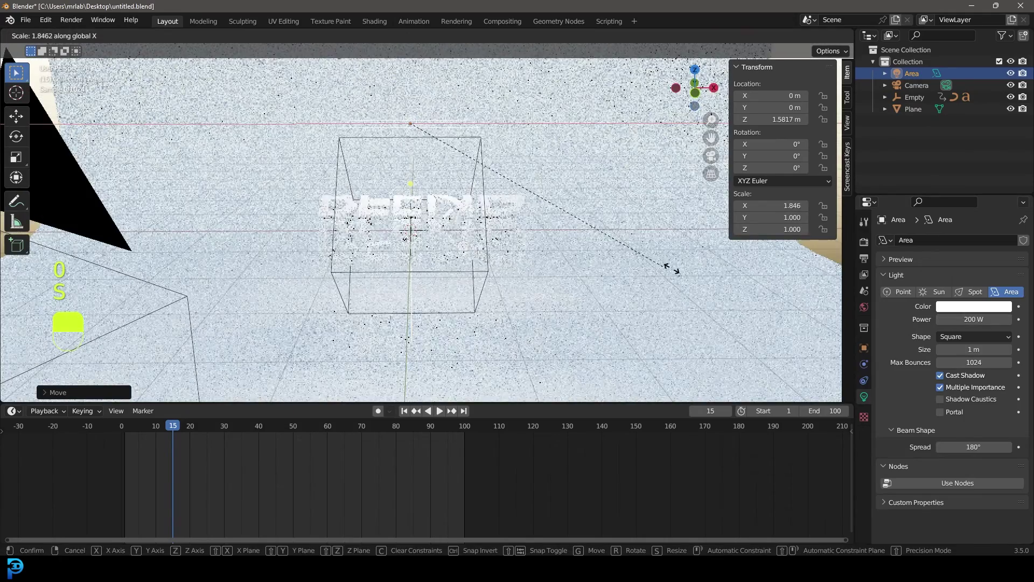
{"action": "left_click", "coordinate": [824, 276]}
{"action": "key", "text": "KP_0"}
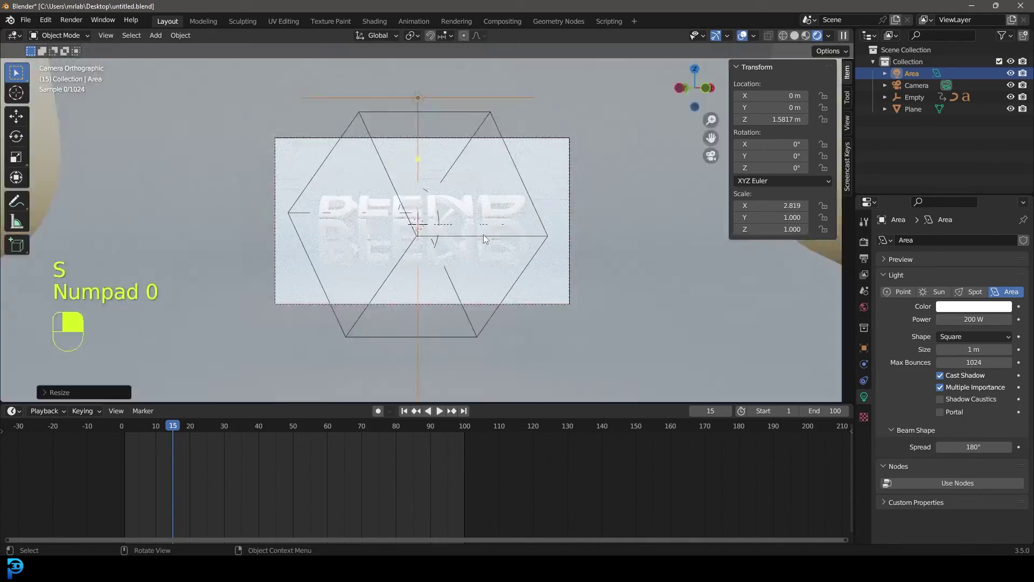
{"action": "scroll", "coordinate": [478, 230], "scroll_direction": "up", "scroll_amount": 2}
Step: Select the backdrop plane and give it a new material with a peach base colour
{"action": "left_click", "coordinate": [597, 134]}
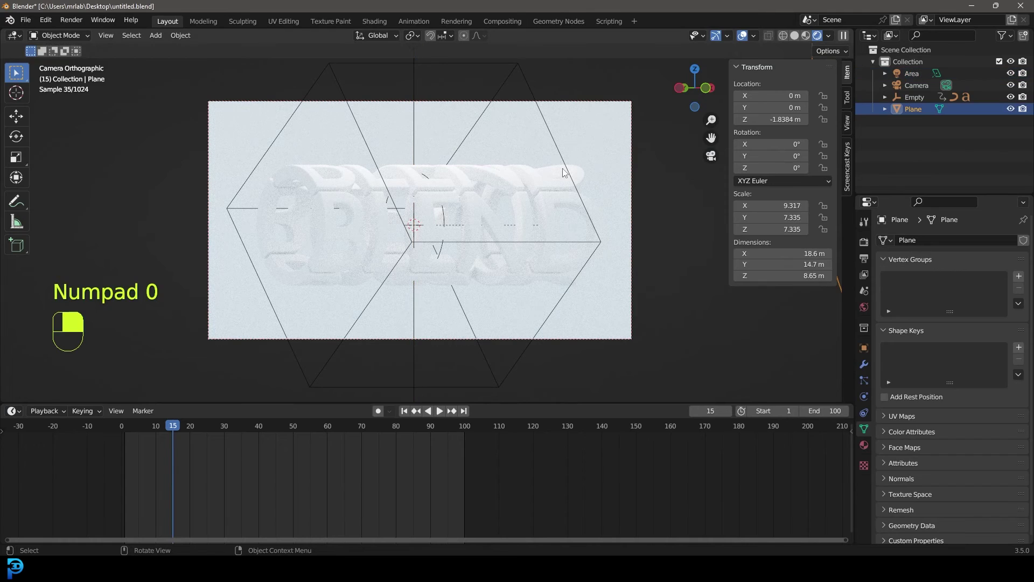
{"action": "key", "text": "z"}
{"action": "scroll", "coordinate": [593, 161], "scroll_direction": "down", "scroll_amount": 3}
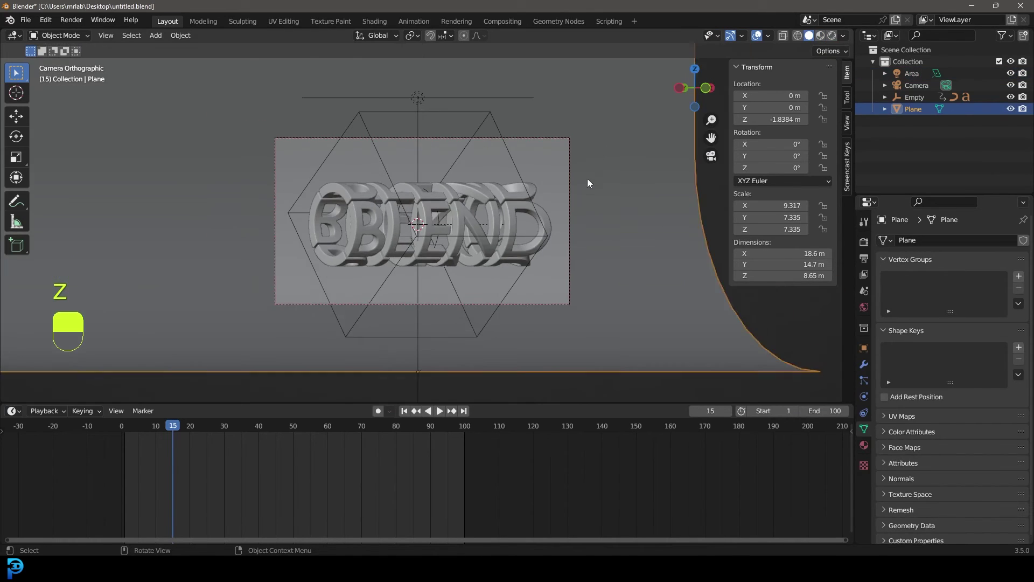
{"action": "key", "text": "g"}
{"action": "left_click", "coordinate": [864, 445]}
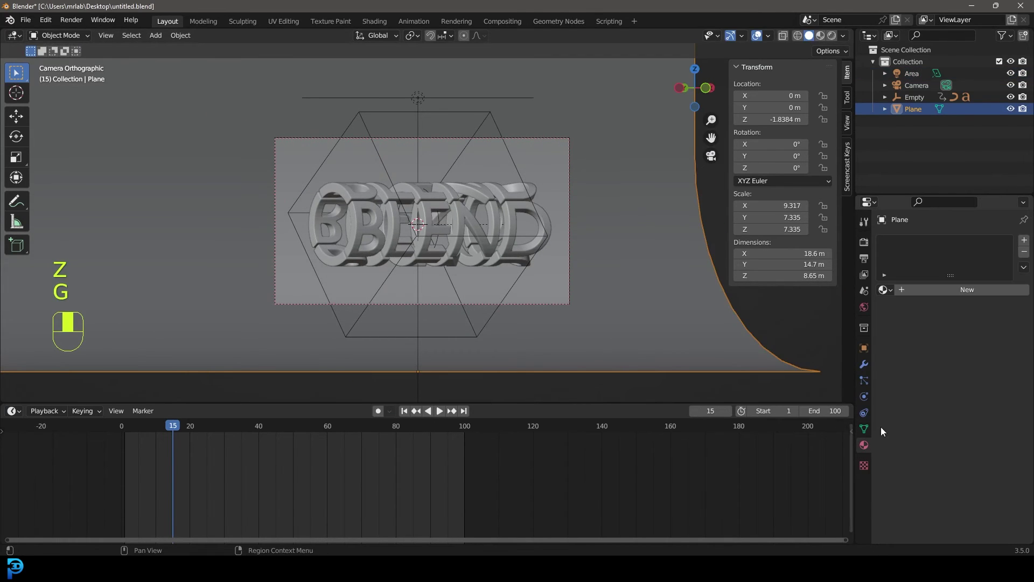
{"action": "left_click", "coordinate": [975, 292]}
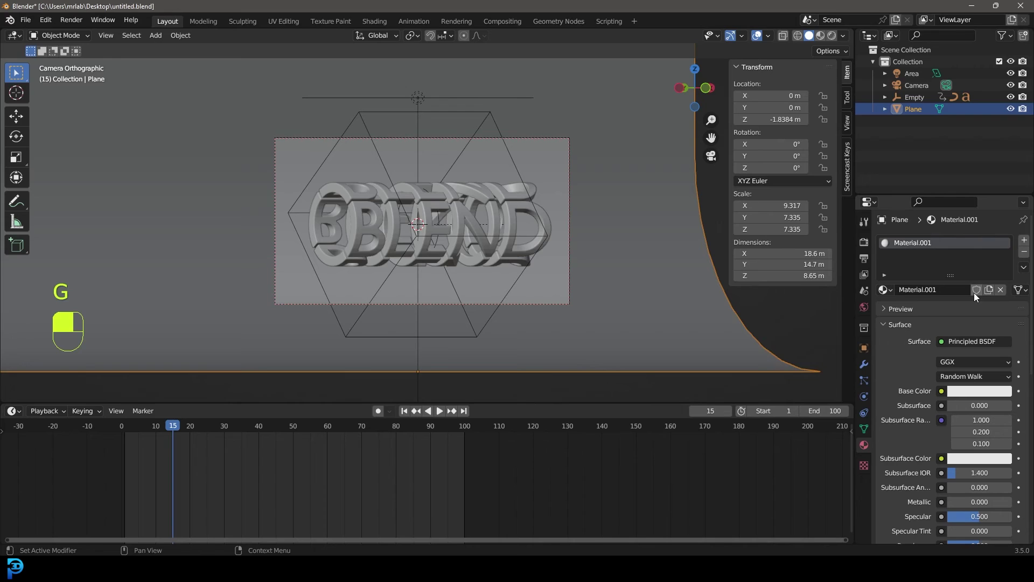
{"action": "left_click", "coordinate": [980, 392]}
{"action": "scroll", "coordinate": [990, 333], "scroll_direction": "down", "scroll_amount": 3}
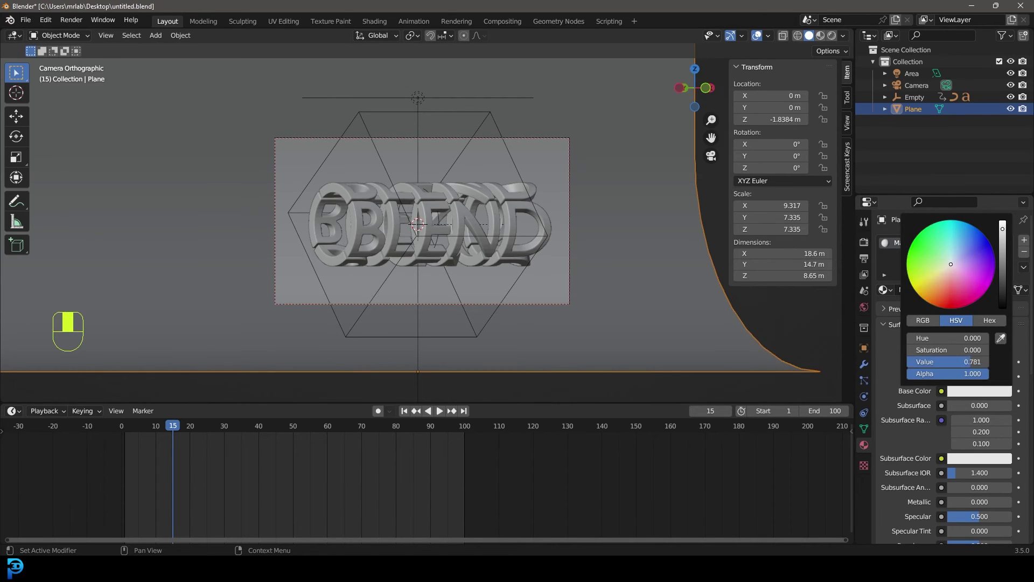
{"action": "left_click_drag", "start_coordinate": [952, 247], "coordinate": [930, 271]}
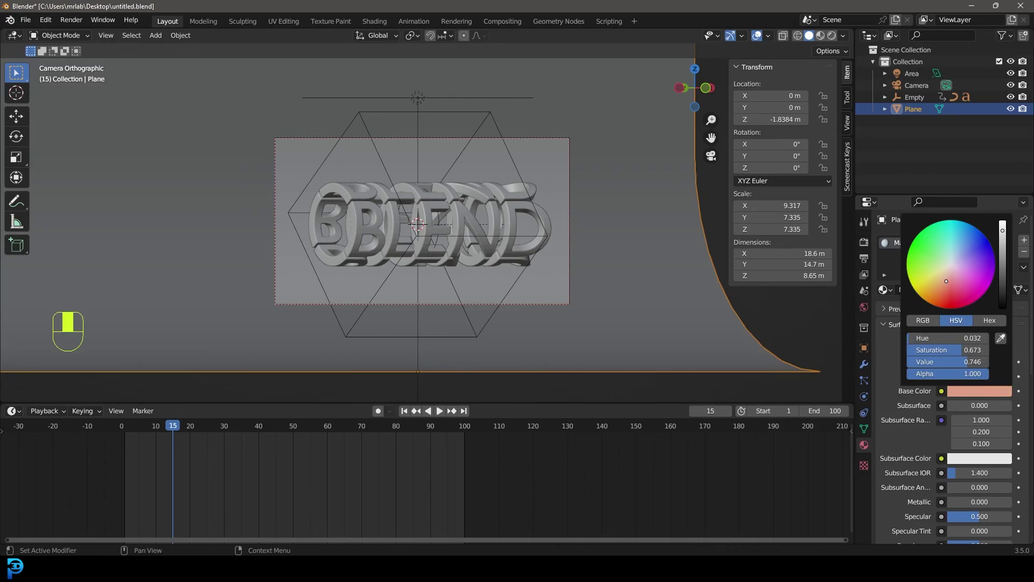
Step: Switch the viewport to Rendered shading to preview the peach backdrop
{"action": "key", "text": "z"}
{"action": "left_click", "coordinate": [427, 233]}
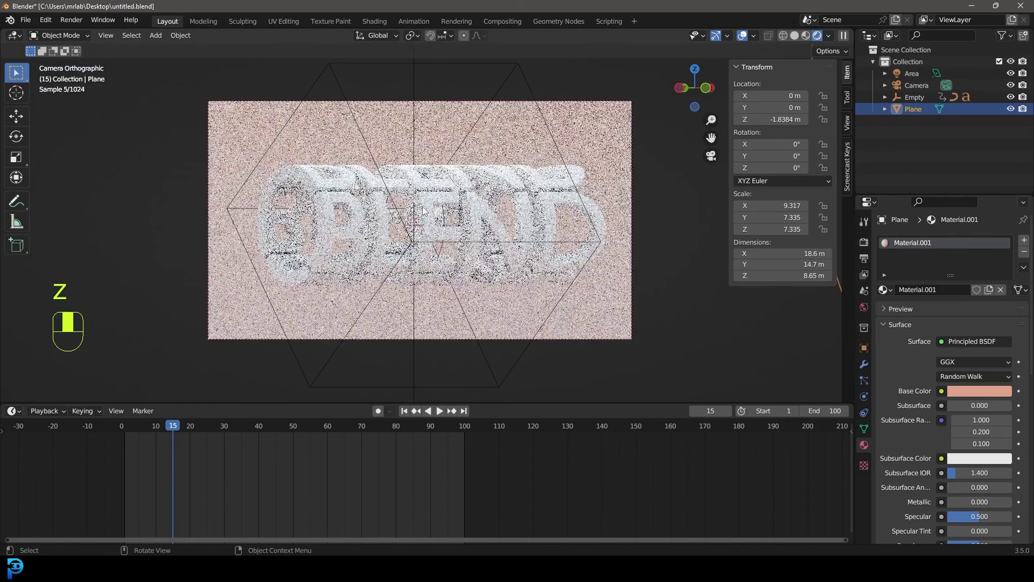
{"action": "scroll", "coordinate": [570, 128], "scroll_direction": "up", "scroll_amount": 2}
Step: Give the BLEND text a new material and set its base colour to a reddish pink
{"action": "left_click", "coordinate": [529, 162]}
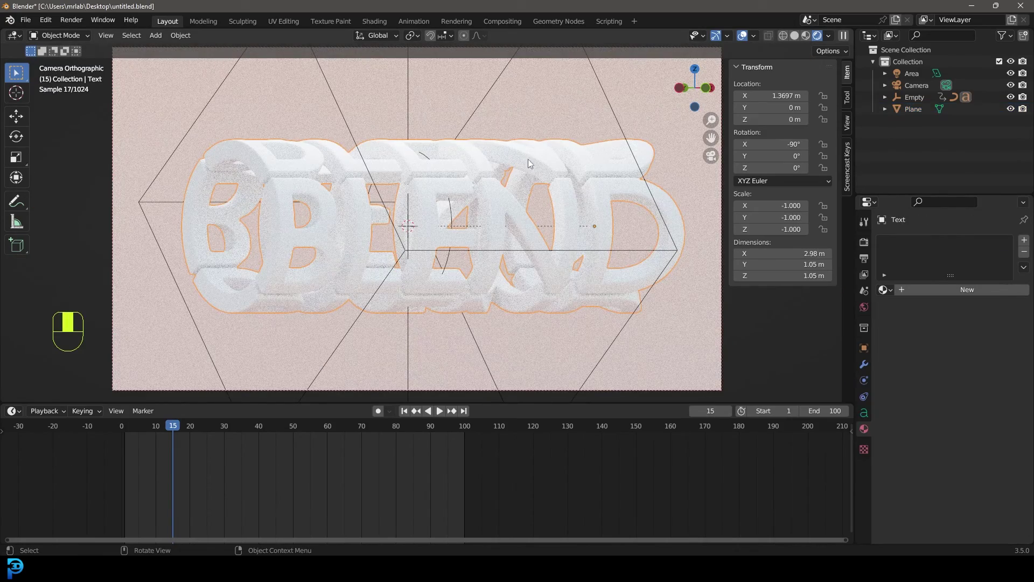
{"action": "left_click", "coordinate": [978, 292]}
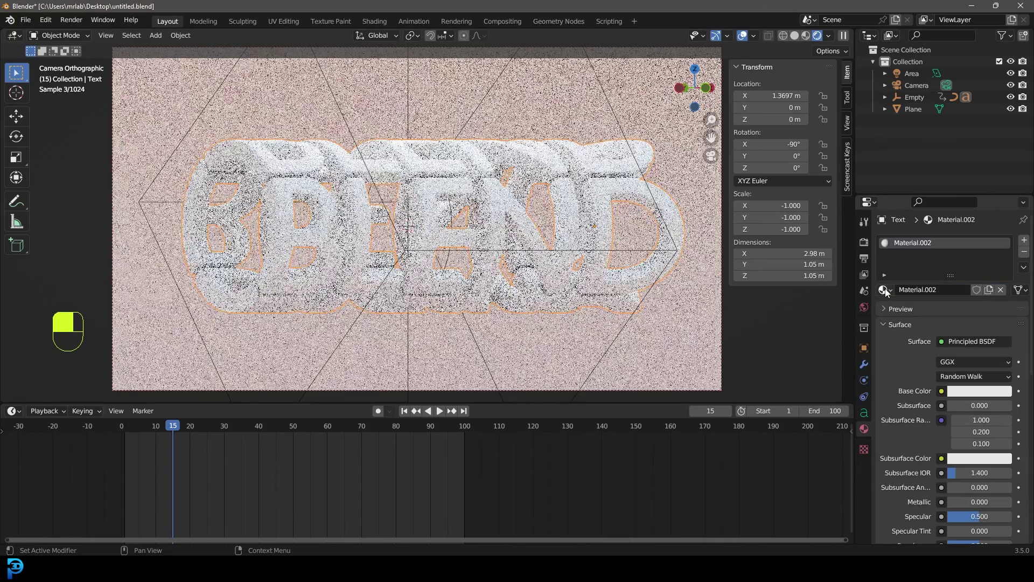
{"action": "left_click", "coordinate": [996, 390]}
{"action": "left_click", "coordinate": [951, 288]}
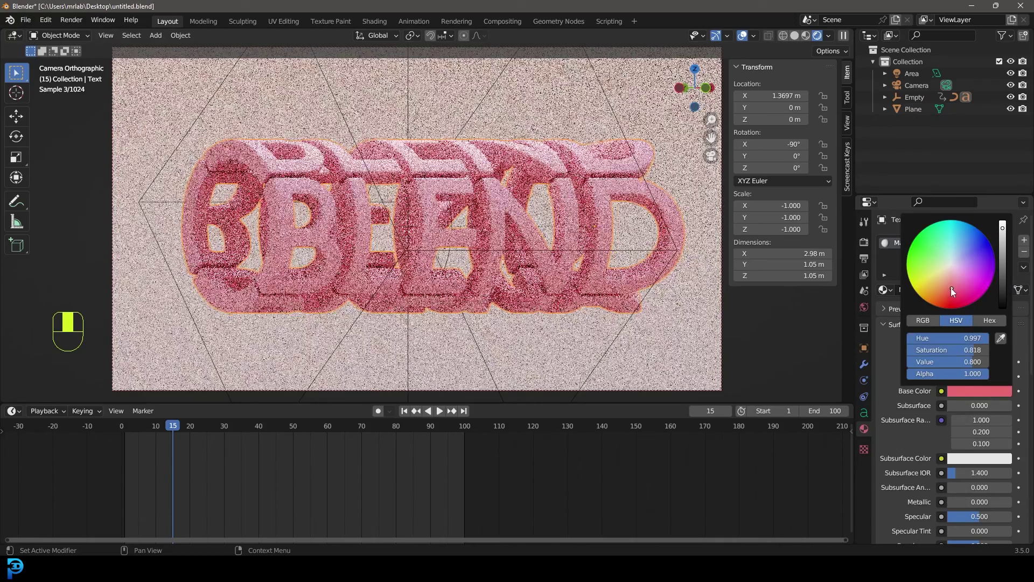
{"action": "scroll", "coordinate": [527, 236], "scroll_direction": "down", "scroll_amount": 2}
{"action": "key", "text": "alt+a"}
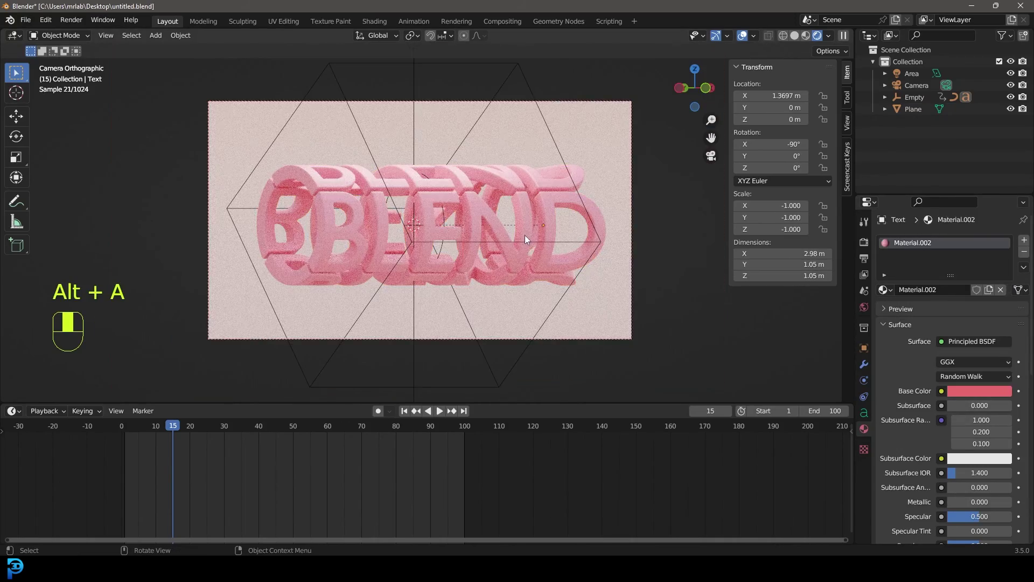
{"action": "left_click", "coordinate": [984, 394]}
{"action": "left_click", "coordinate": [949, 293]}
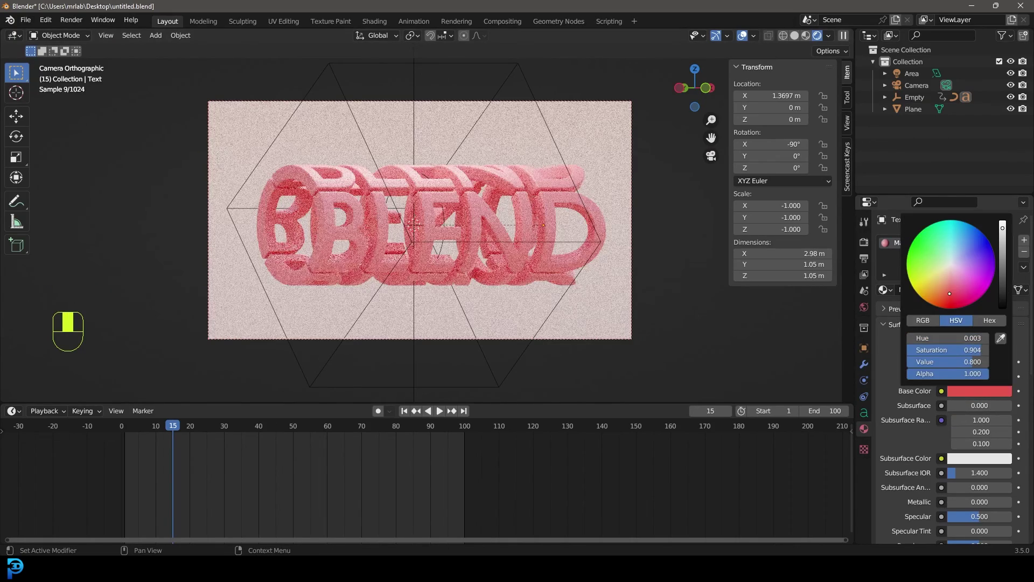
{"action": "scroll", "coordinate": [403, 227], "scroll_direction": "up", "scroll_amount": 2}
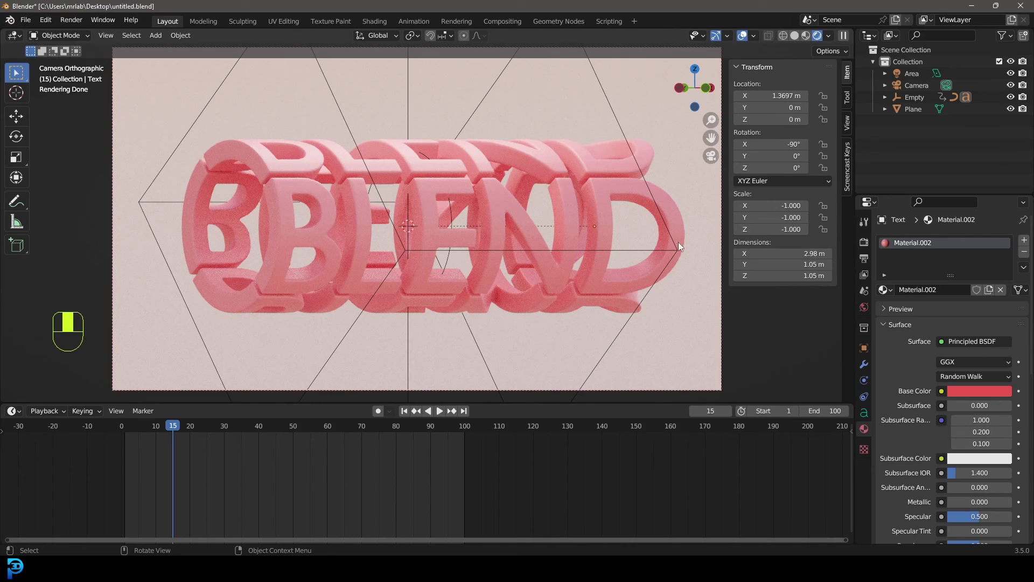
Step: Return to Solid shading in camera view and save the blend file
{"action": "middle_click_drag", "start_coordinate": [420, 204], "coordinate": [486, 215]}
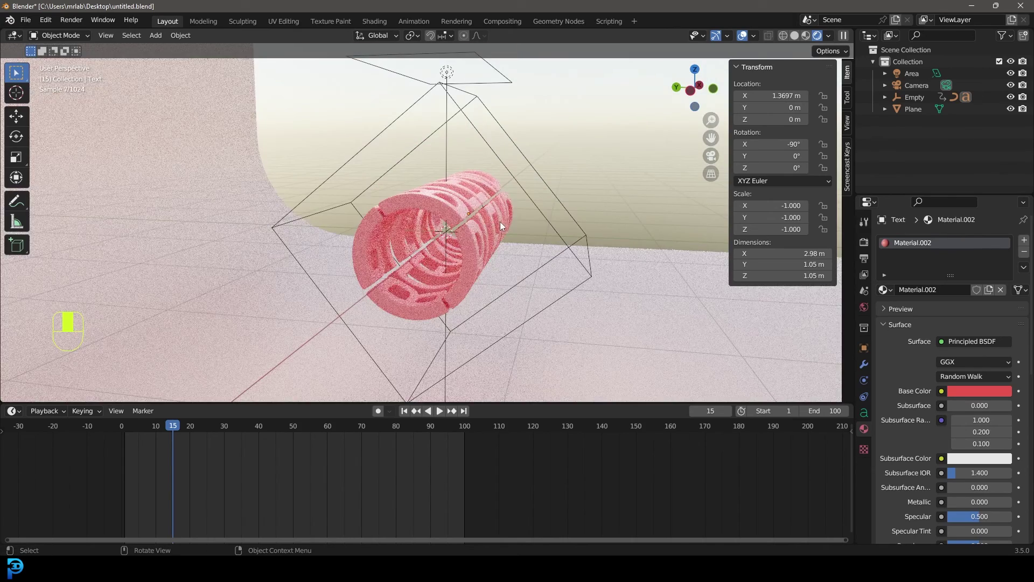
{"action": "key", "text": "z"}
{"action": "left_click", "coordinate": [580, 229]}
{"action": "key", "text": "KP_0"}
{"action": "key", "text": "ctrl+s"}
{"action": "key", "text": "ctrl+s"}
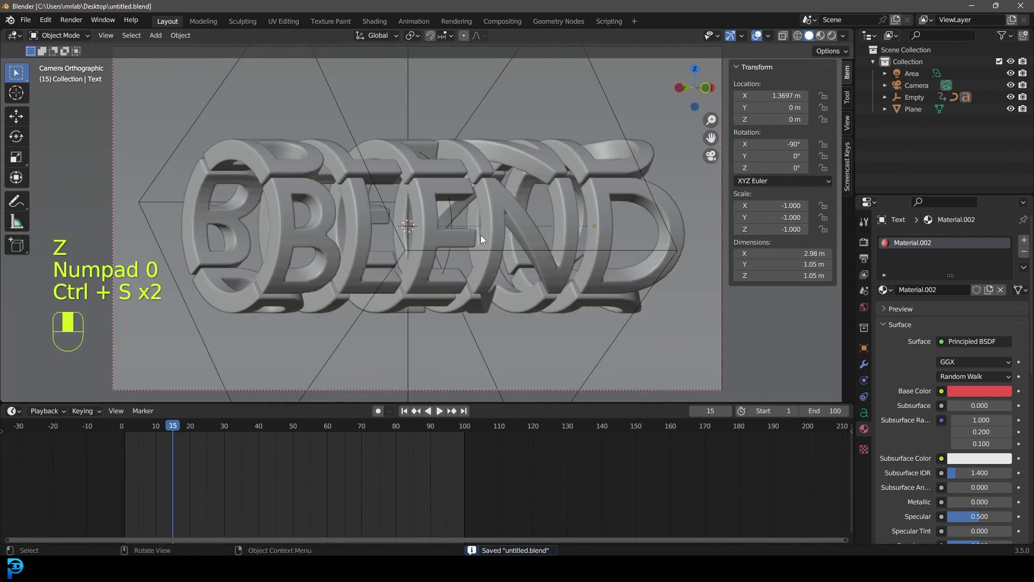
Step: Render the final image of frame 15 with Render Image
{"action": "scroll", "coordinate": [480, 235], "scroll_direction": "down", "scroll_amount": 2}
{"action": "left_click", "coordinate": [71, 20]}
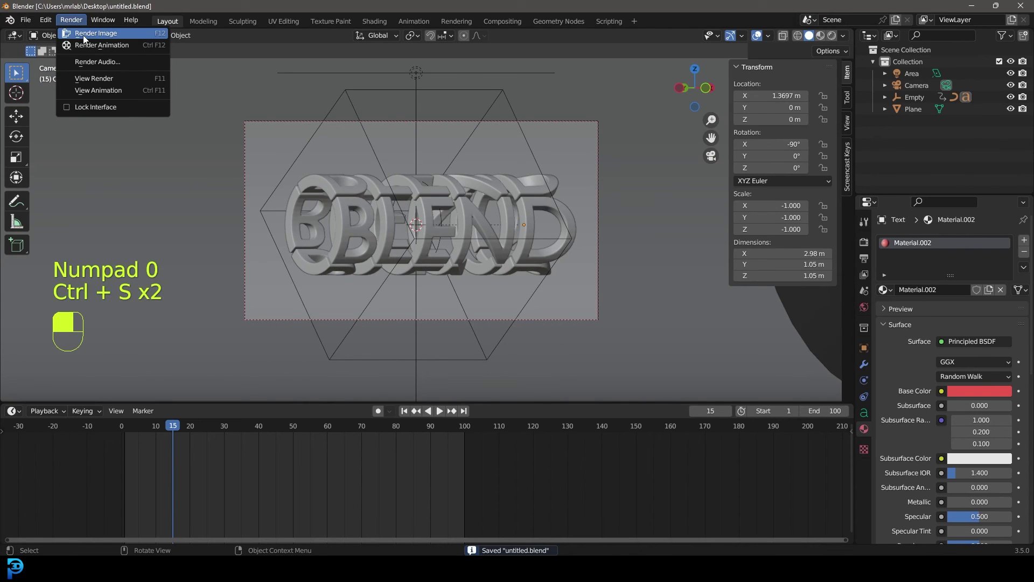
{"action": "left_click", "coordinate": [84, 34]}
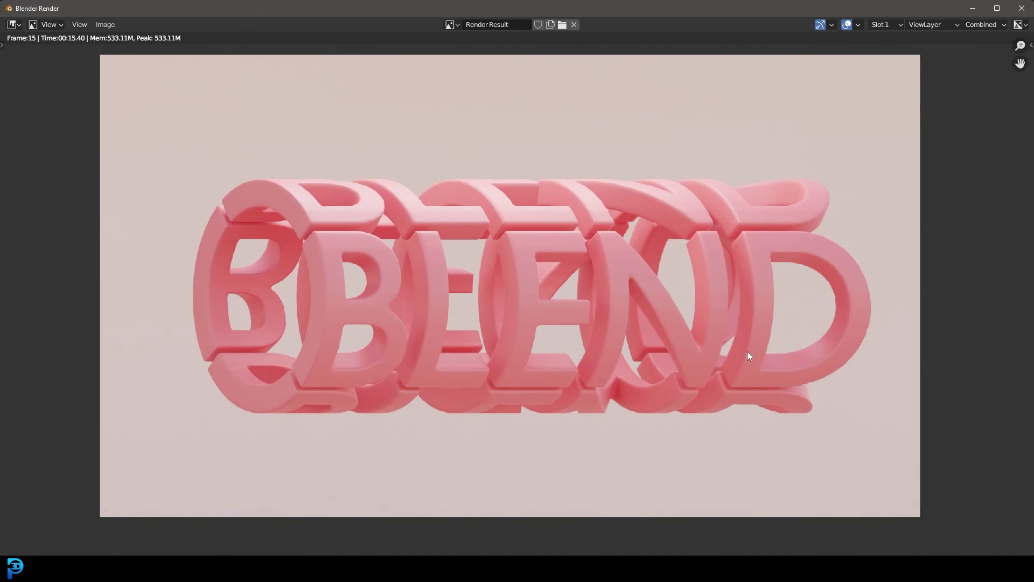
{"action": "key", "text": "Escape"}
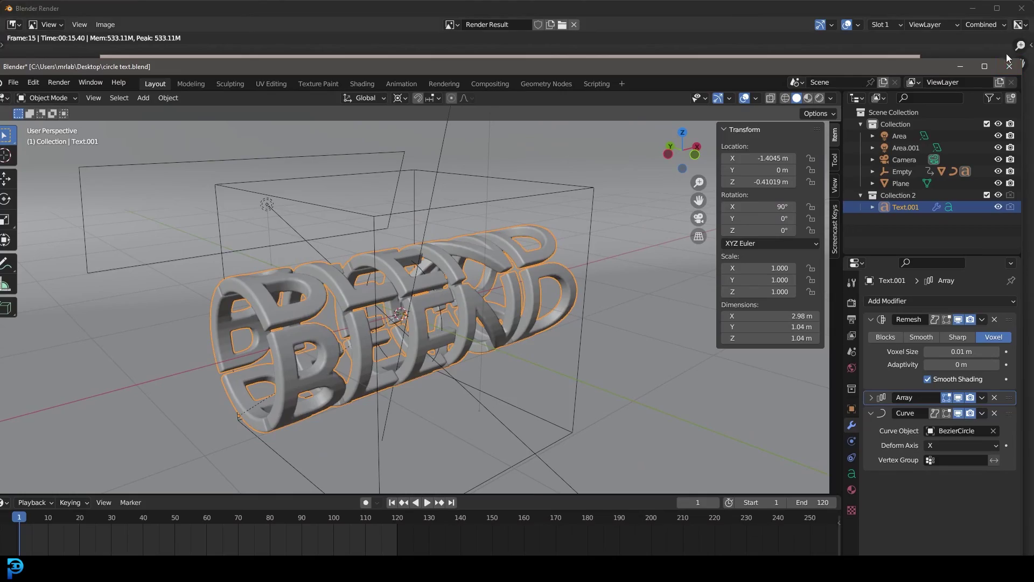
Step: Maximize the circle text.blend window and view it through the camera in Rendered shading
{"action": "left_click", "coordinate": [985, 67]}
{"action": "scroll", "coordinate": [527, 234], "scroll_direction": "up", "scroll_amount": 5}
{"action": "key", "text": "z"}
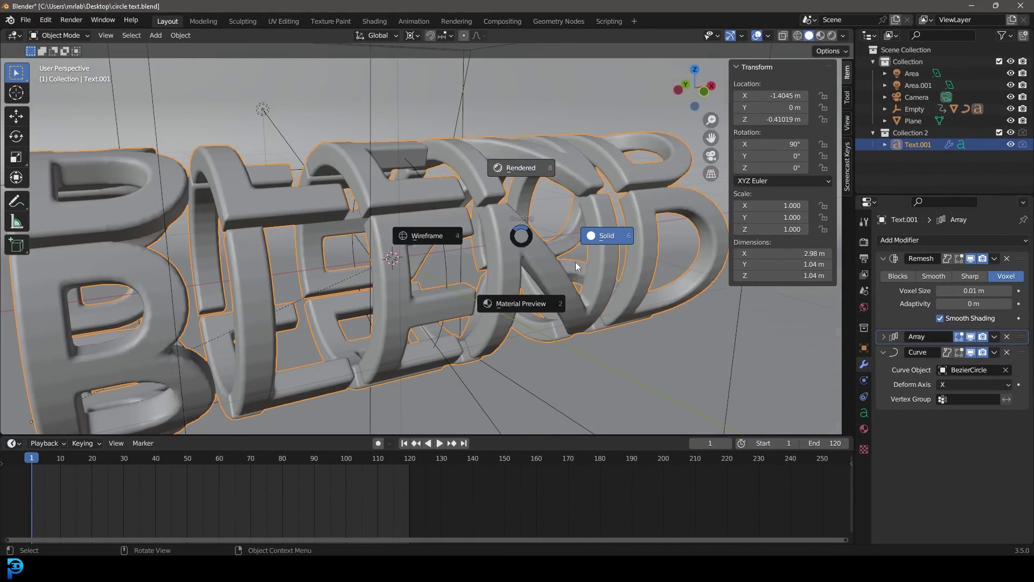
{"action": "left_click", "coordinate": [553, 262]}
{"action": "key", "text": "KP_0"}
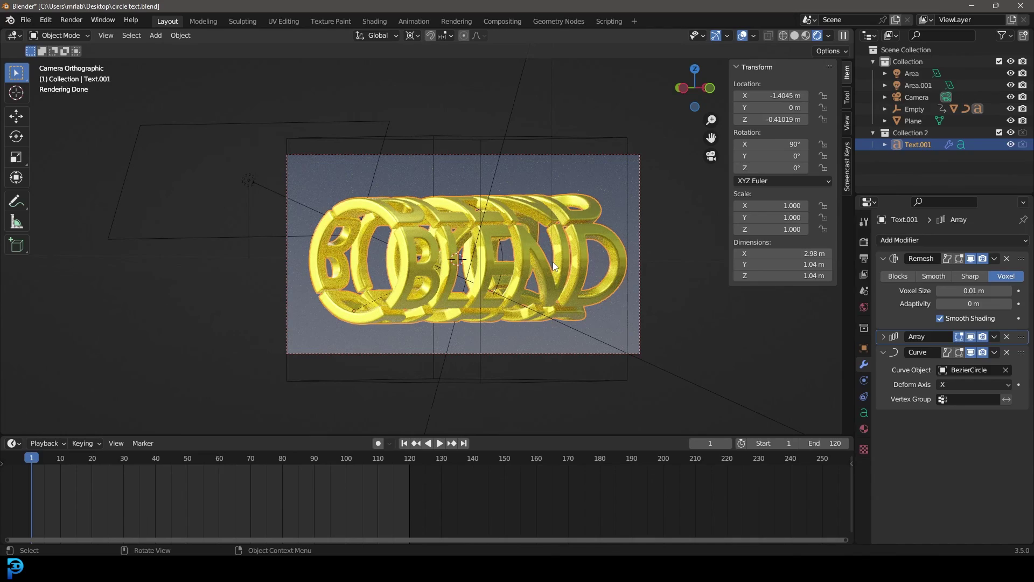
{"action": "scroll", "coordinate": [553, 262], "scroll_direction": "up", "scroll_amount": 2}
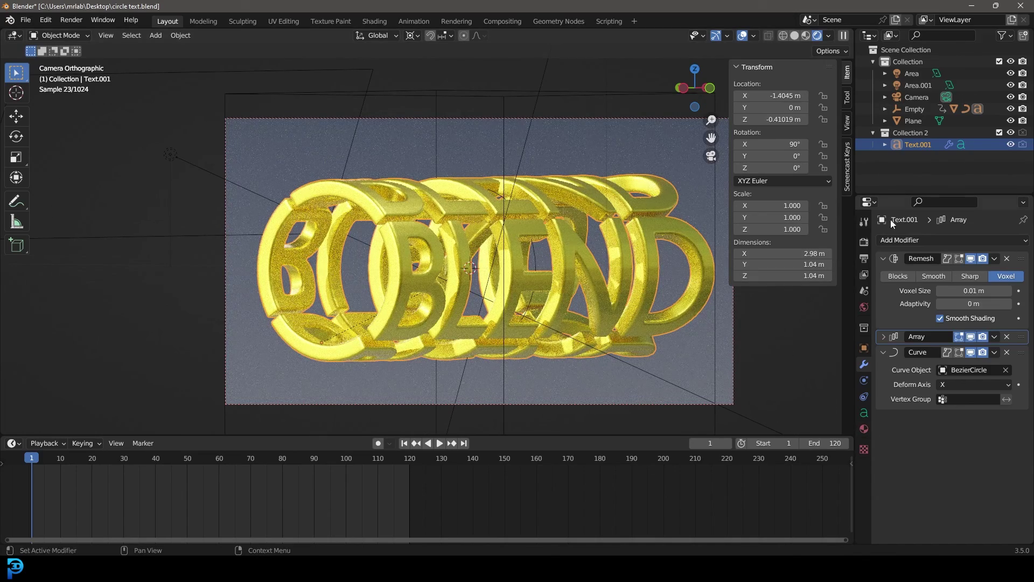
Step: Hide Collection 2, switch to Solid shading, and play then stop the rotating text animation
{"action": "left_click", "coordinate": [1011, 133]}
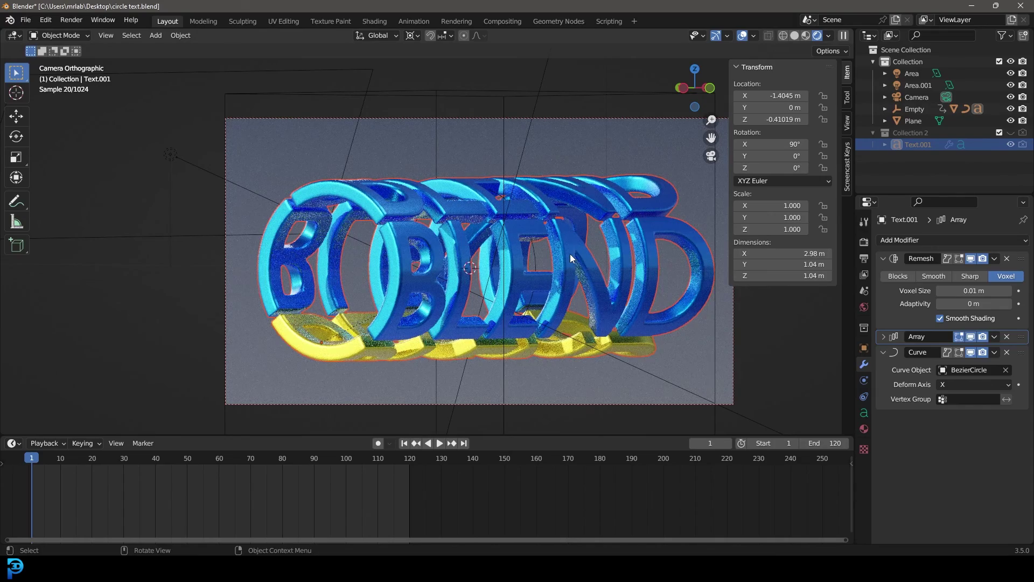
{"action": "key", "text": "z"}
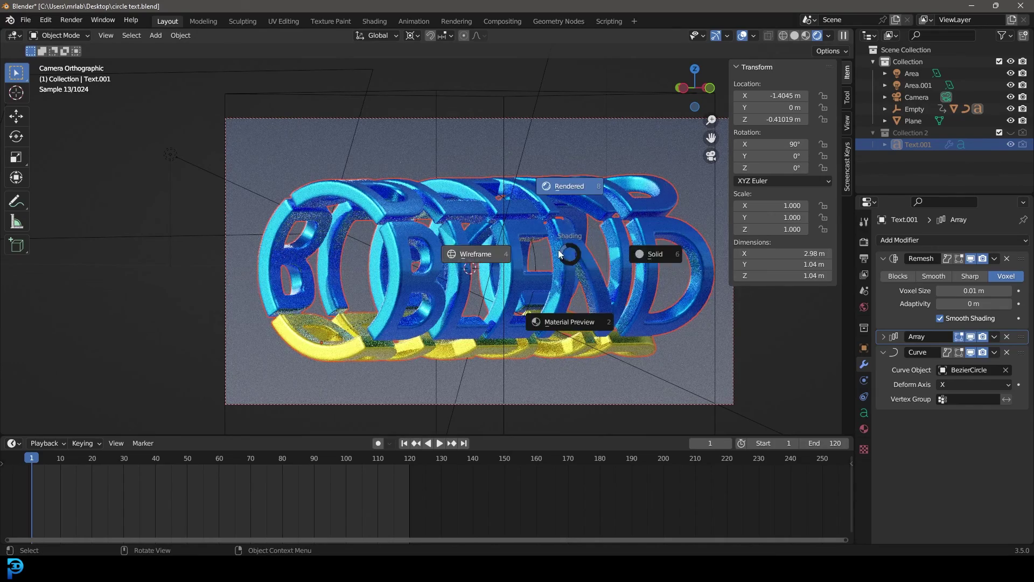
{"action": "left_click", "coordinate": [636, 262]}
{"action": "key", "text": "KP_0"}
{"action": "key", "text": "space"}
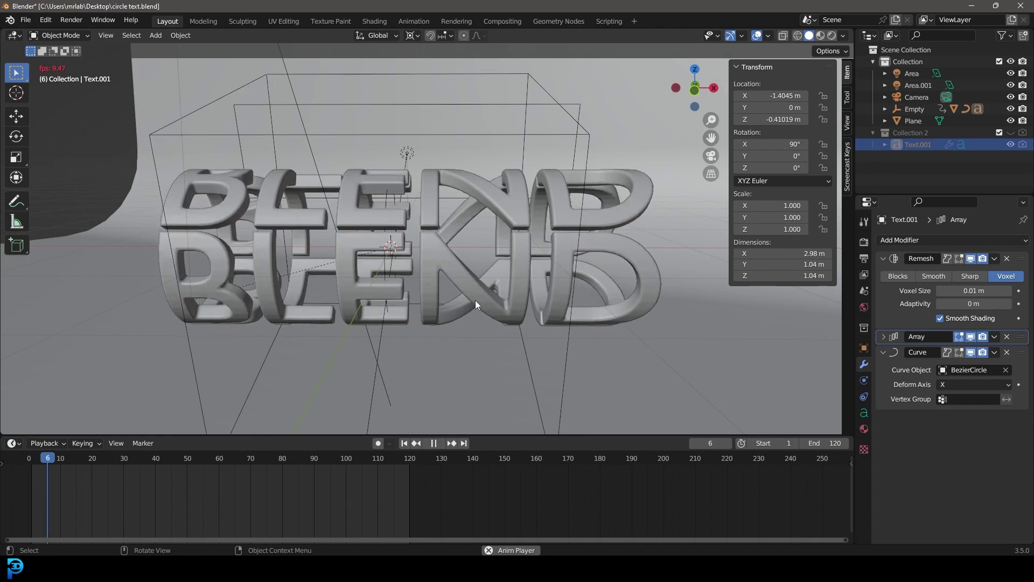
{"action": "key", "text": "space"}
{"action": "key", "text": "KP_0"}
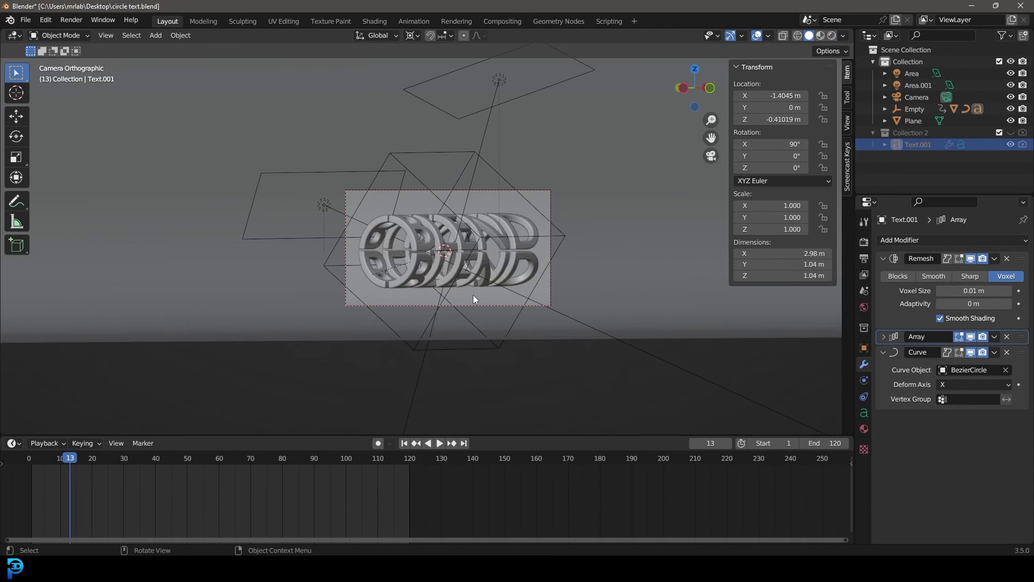